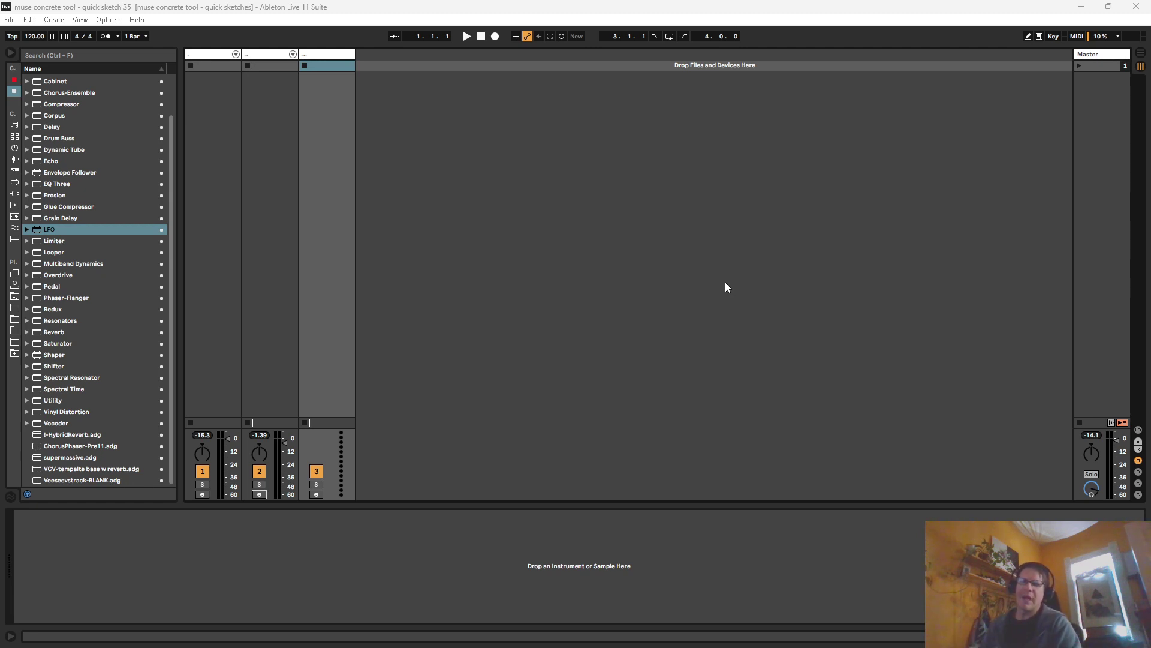
# Step: Add a new MIDI track, load the DualToneGenerator rack from the NoiseGenerators folder onto it, and try its Rando:A<>B macro
pyautogui.click(316, 56)
pyautogui.hotkey('ctrl', 'shift', 't')
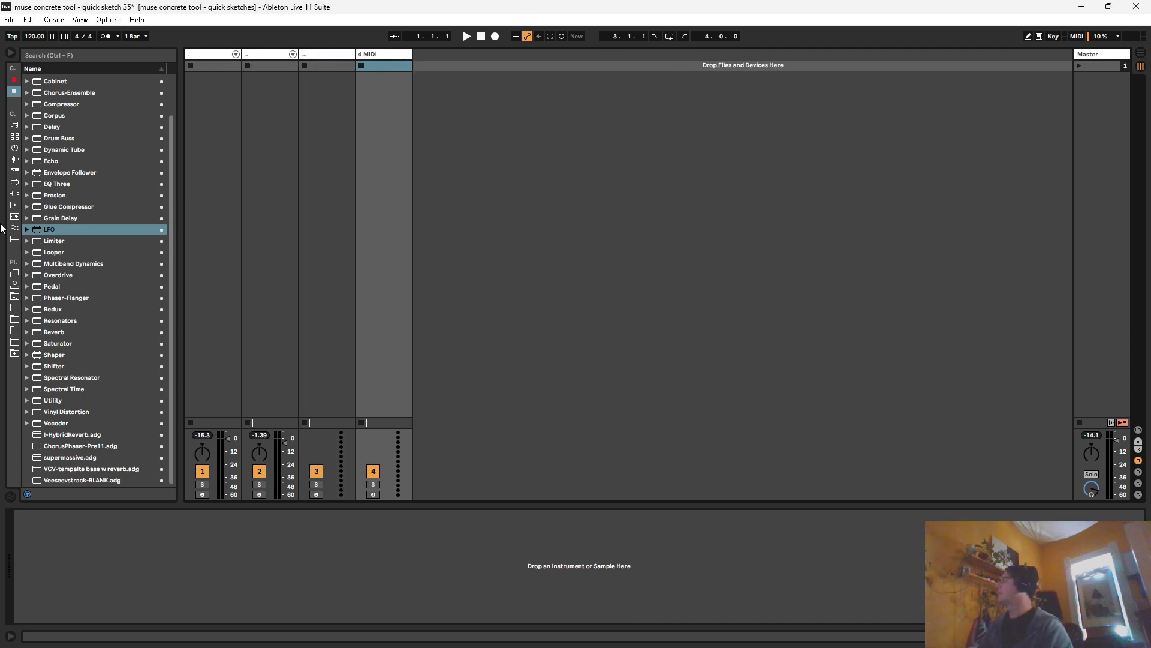
pyautogui.click(13, 293)
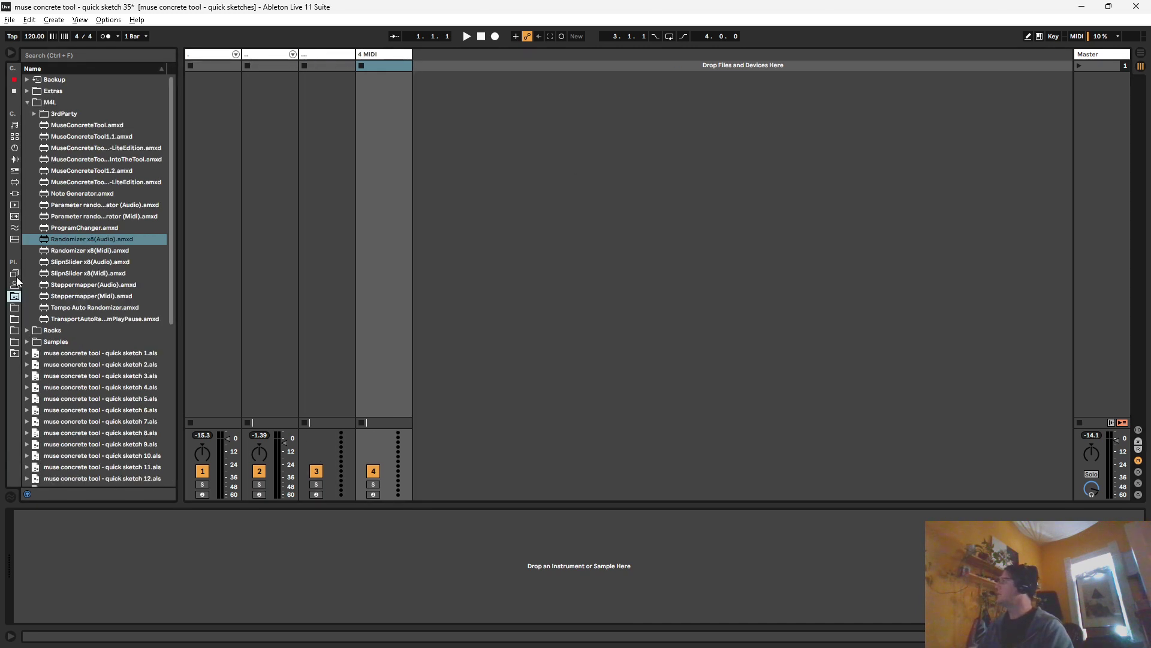
pyautogui.click(34, 114)
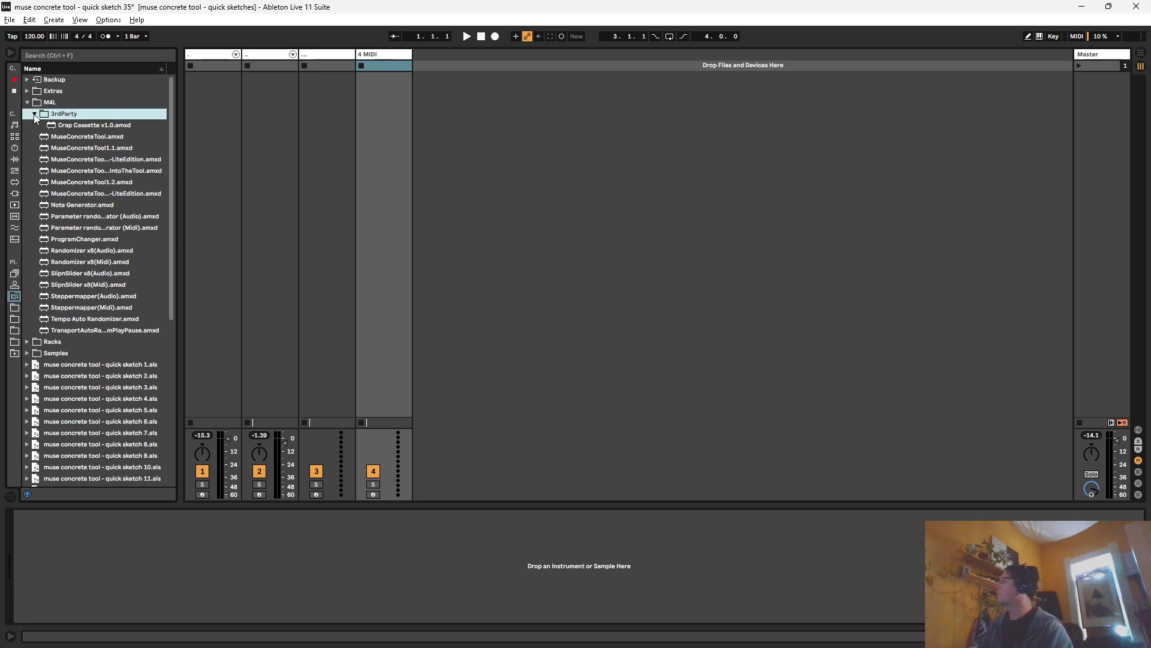
pyautogui.click(34, 114)
pyautogui.click(27, 330)
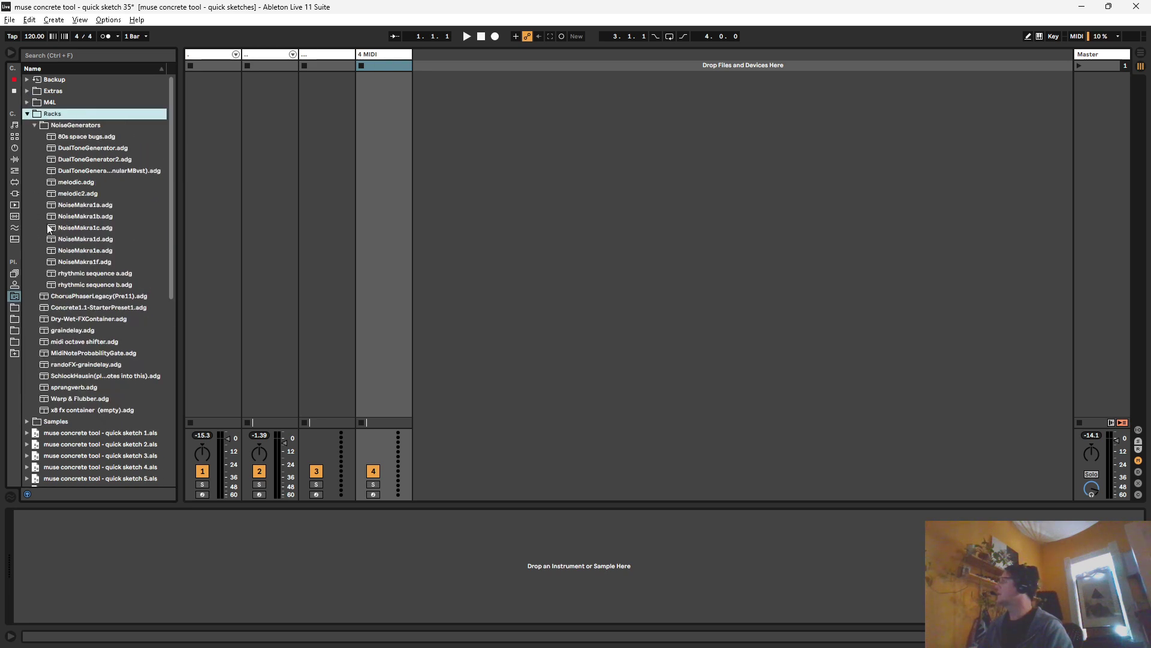
pyautogui.click(73, 148)
pyautogui.moveTo(124, 151); pyautogui.dragTo(387, 109)
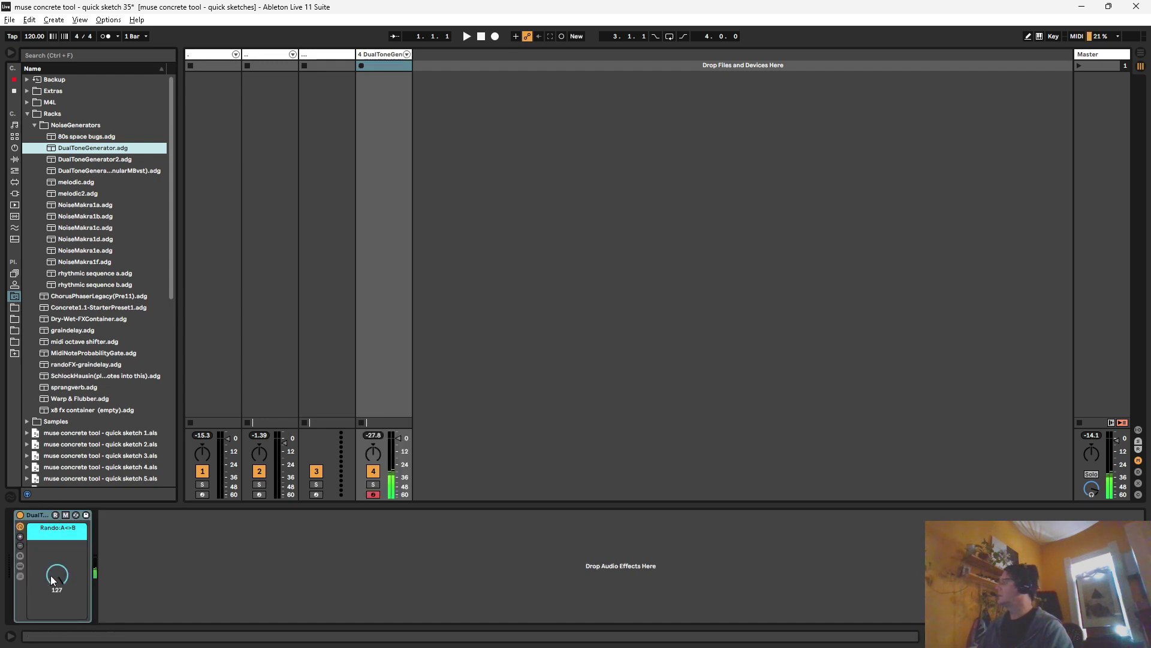
pyautogui.moveTo(51, 576); pyautogui.dragTo(49, 615)
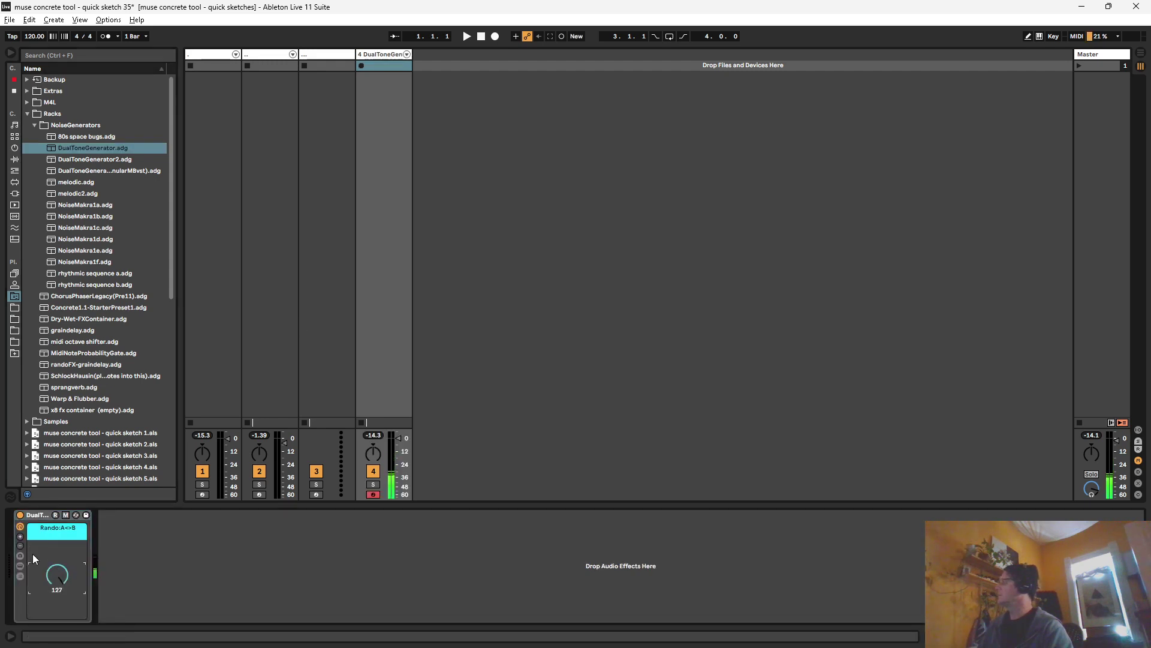
# Step: Add the Randomizer x8(Audio) device after the DualToneGenerator and group it into an Audio Effect Rack
pyautogui.click(27, 114)
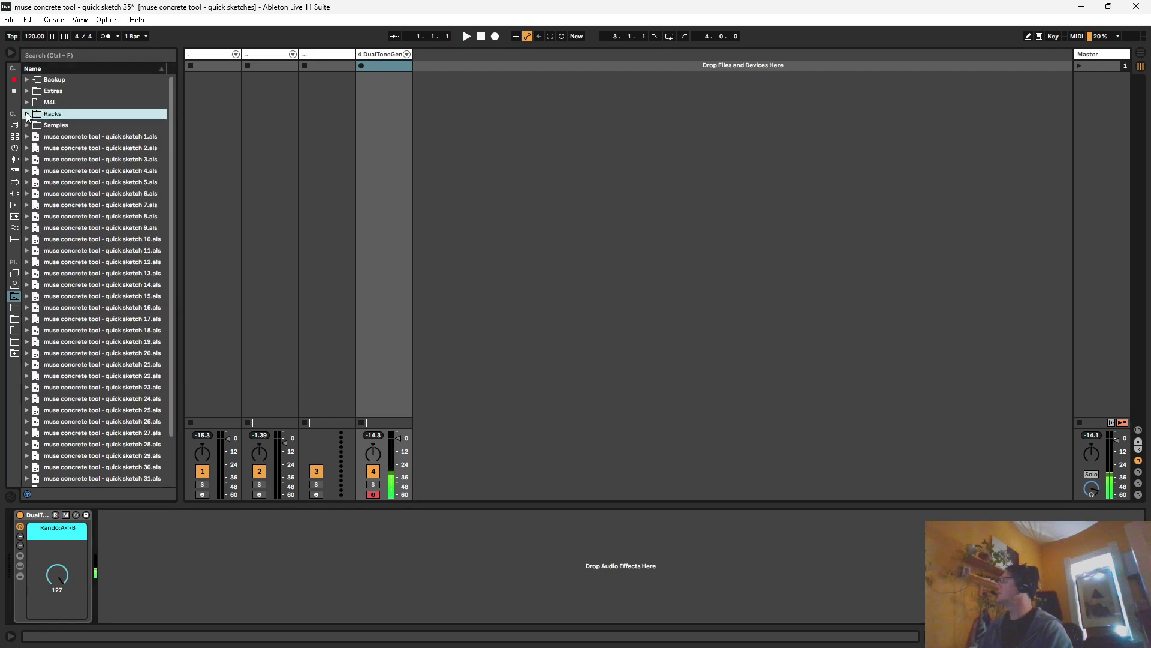
pyautogui.click(113, 553)
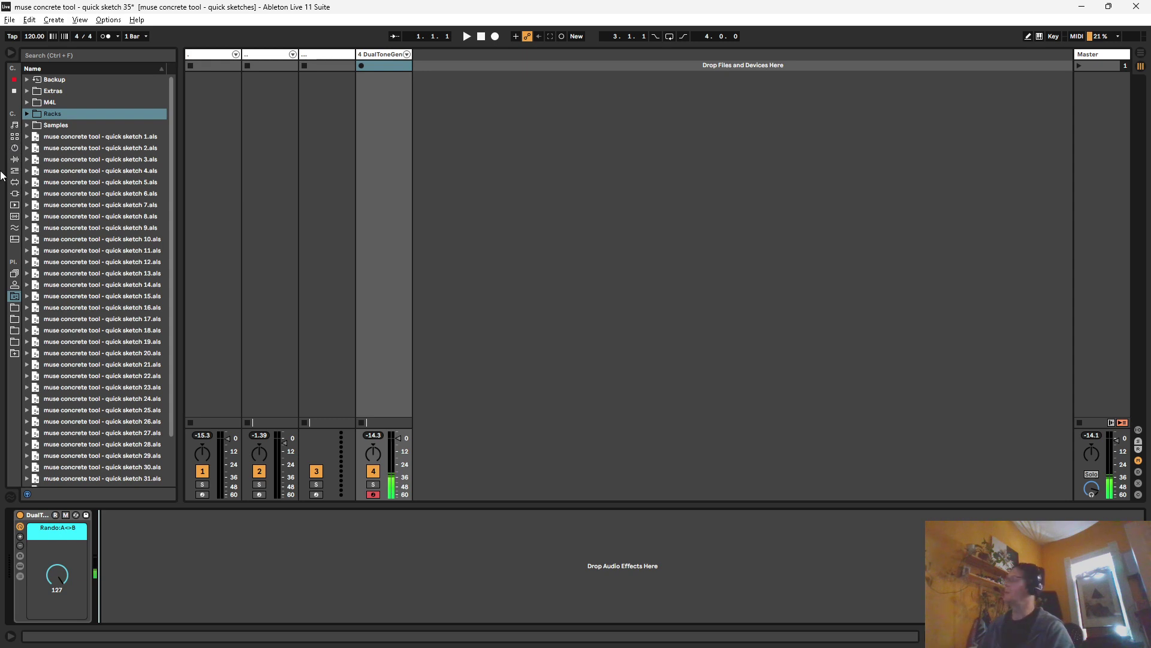
pyautogui.click(28, 102)
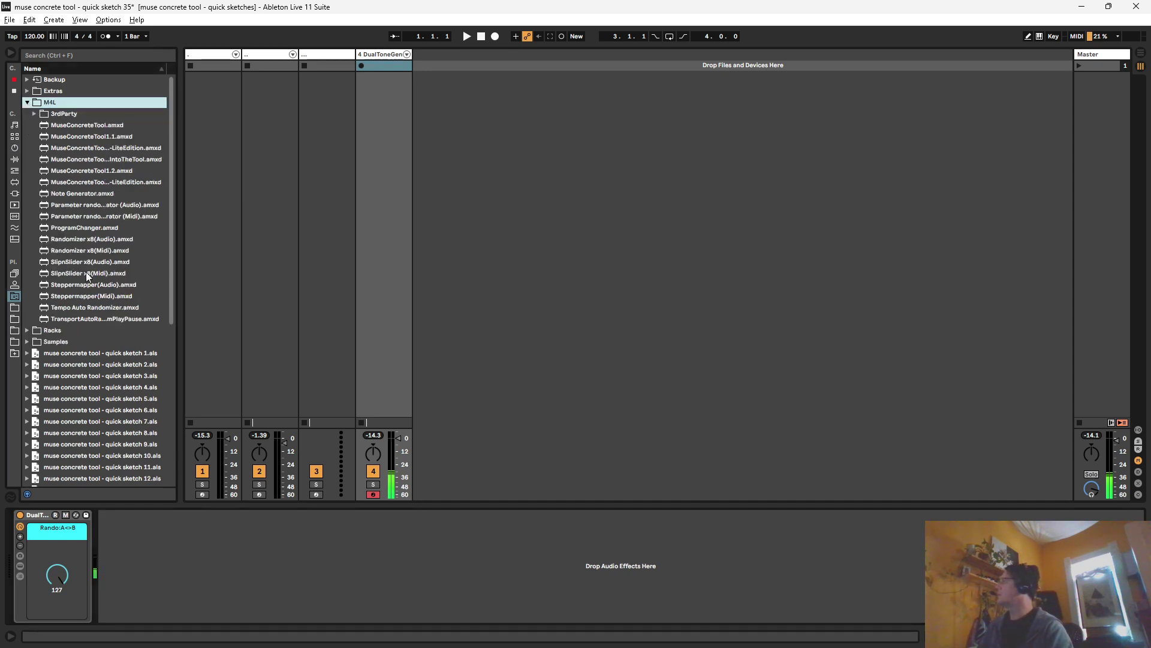
pyautogui.doubleClick(76, 240)
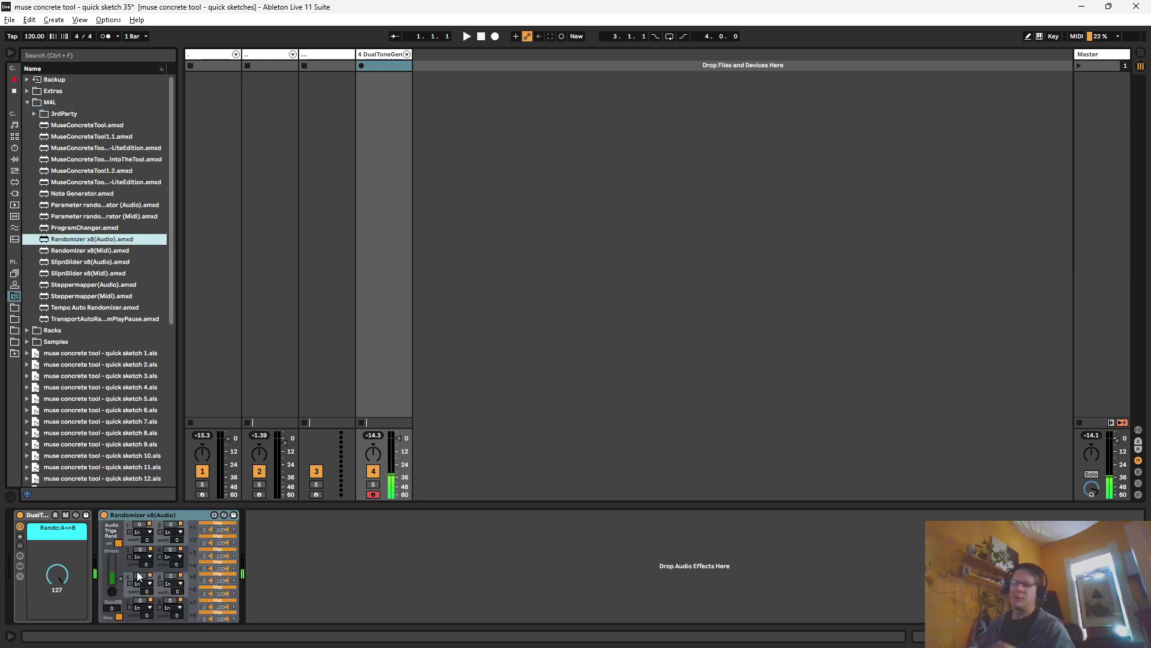
pyautogui.click(137, 516)
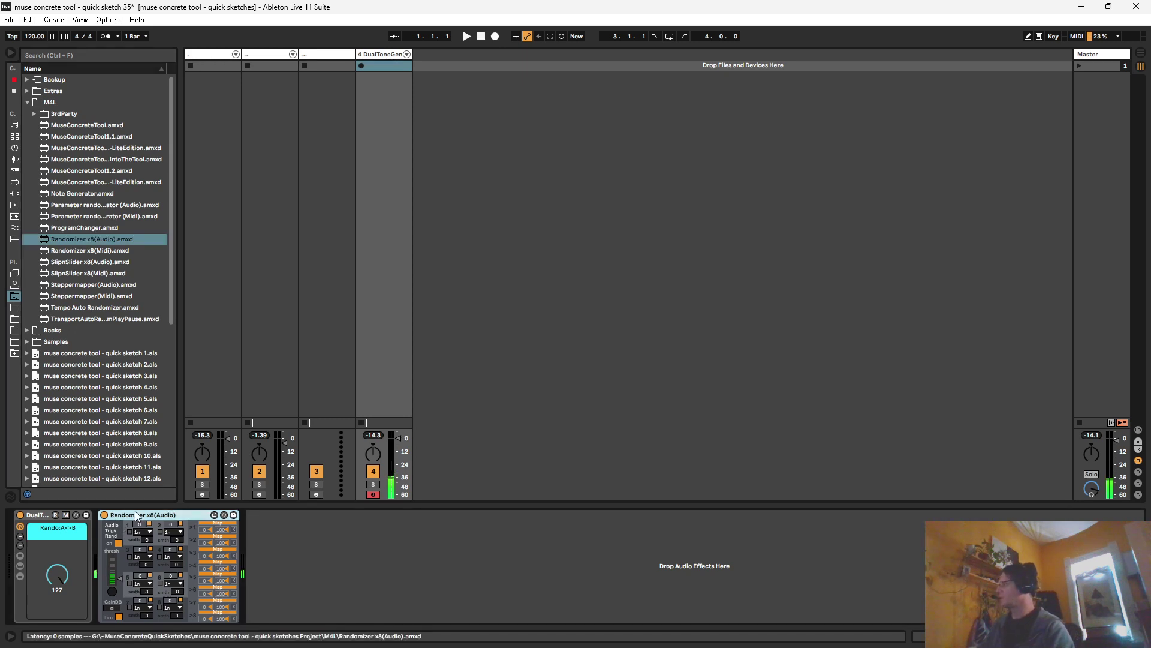
pyautogui.hotkey('ctrl', 'g')
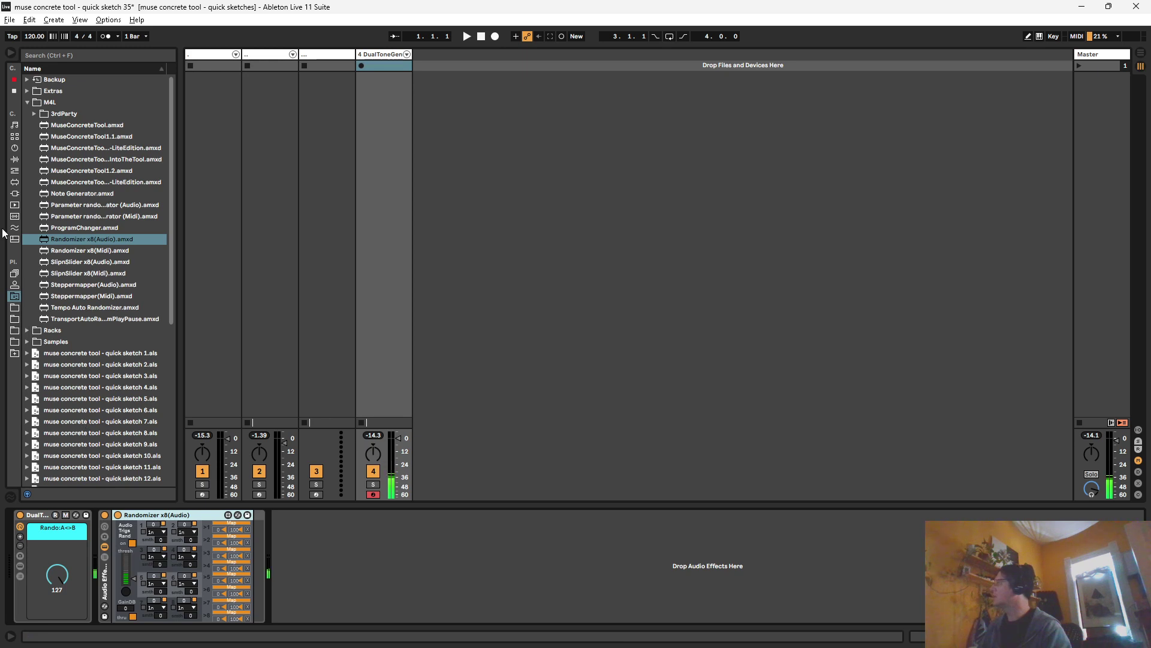
# Step: Insert Vinyl Distortion ahead of the Randomizer inside the rack, with Crackle Volume at 1.00 and Density at 4.37
pyautogui.click(14, 91)
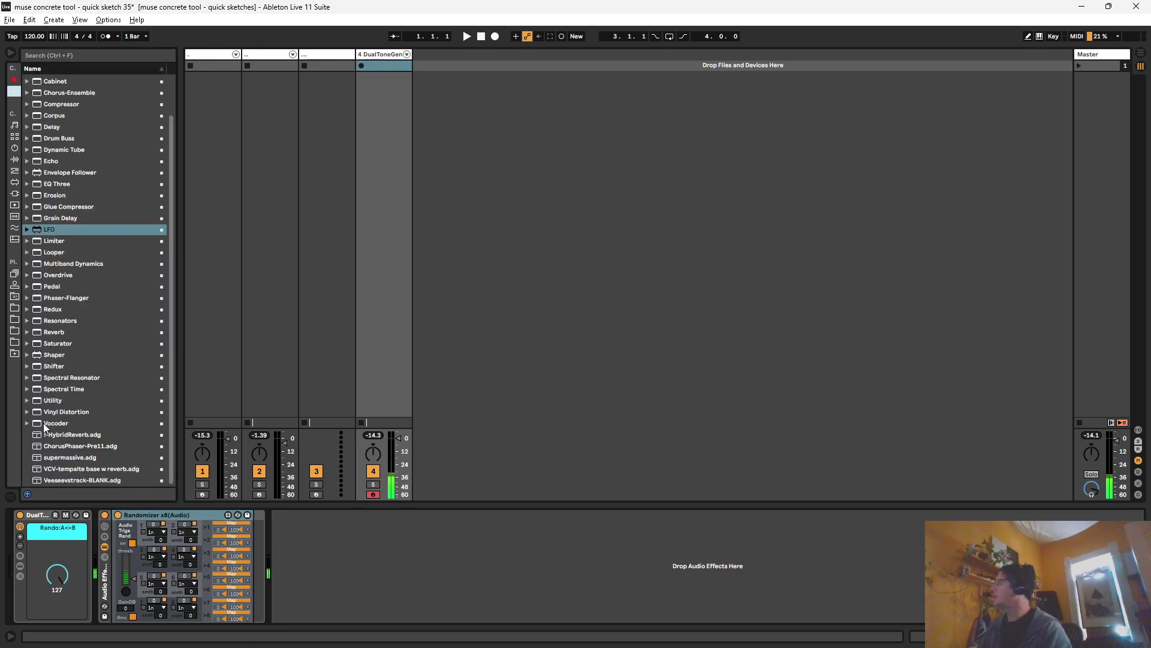
pyautogui.moveTo(52, 412); pyautogui.dragTo(142, 547)
pyautogui.moveTo(231, 548); pyautogui.dragTo(234, 528)
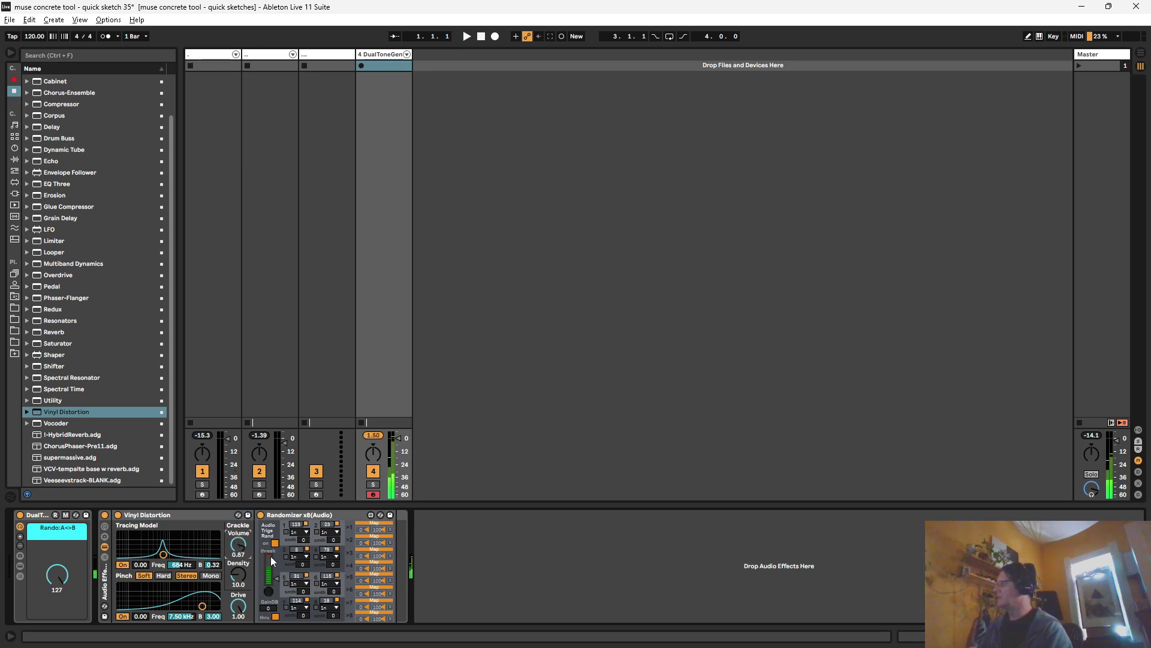
pyautogui.moveTo(238, 573); pyautogui.dragTo(235, 588)
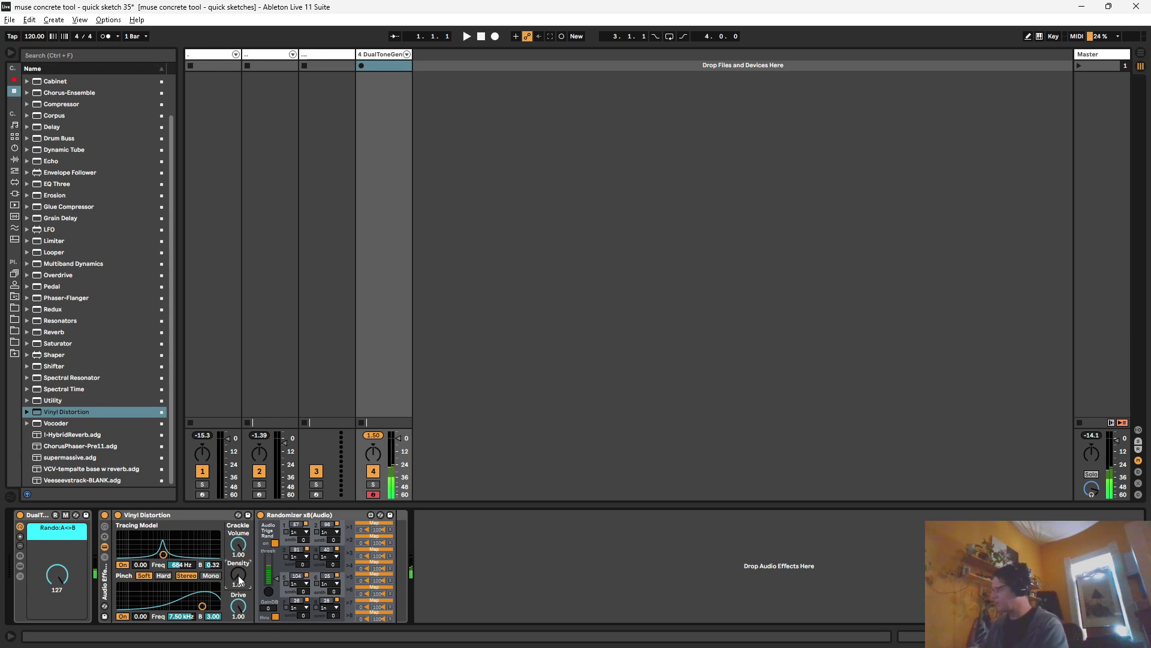
pyautogui.moveTo(240, 580); pyautogui.dragTo(242, 569)
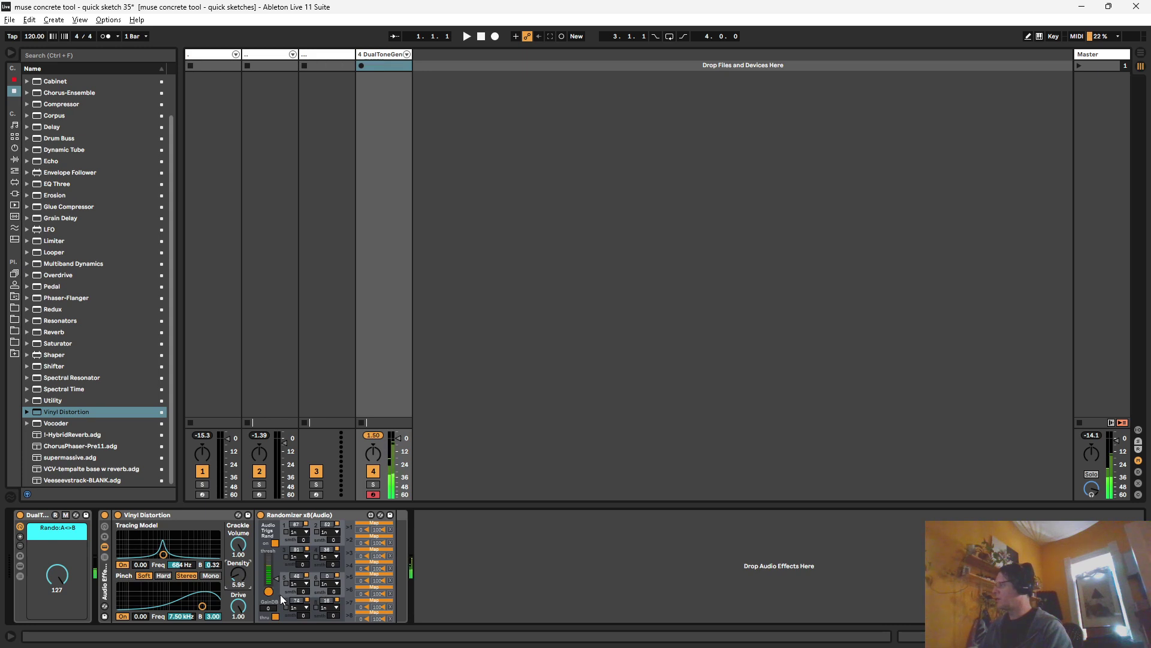
pyautogui.click(204, 512)
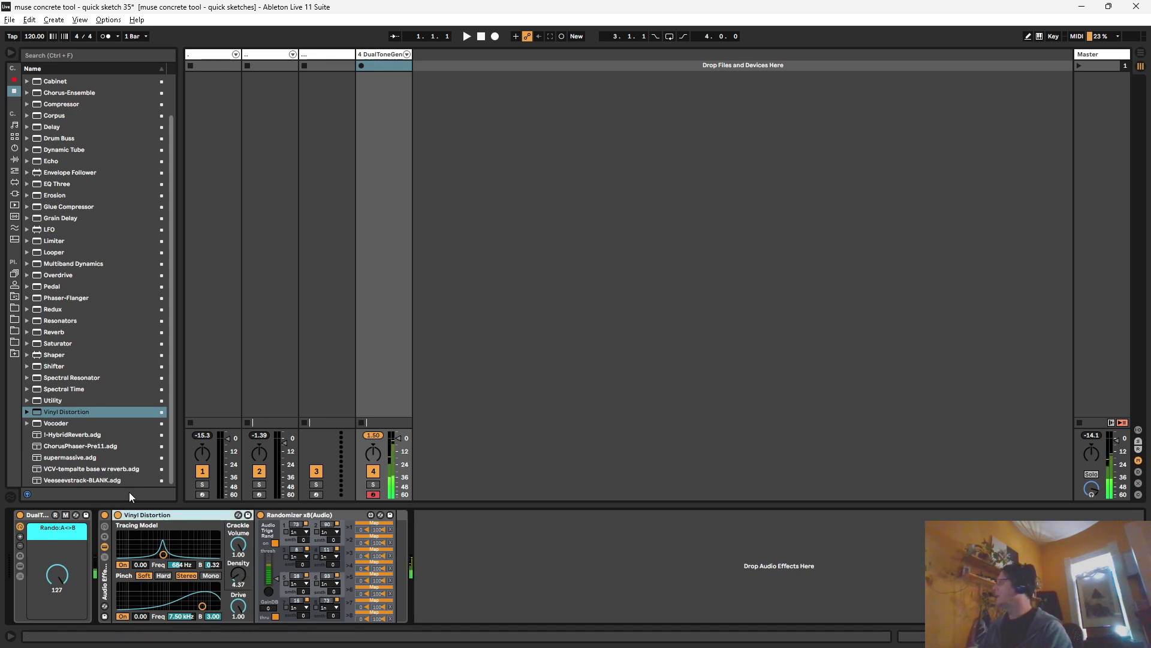
# Step: Switch off the toggle below the Randomizer's gain setting and add an empty second chain to the Audio Effect Rack
pyautogui.click(275, 616)
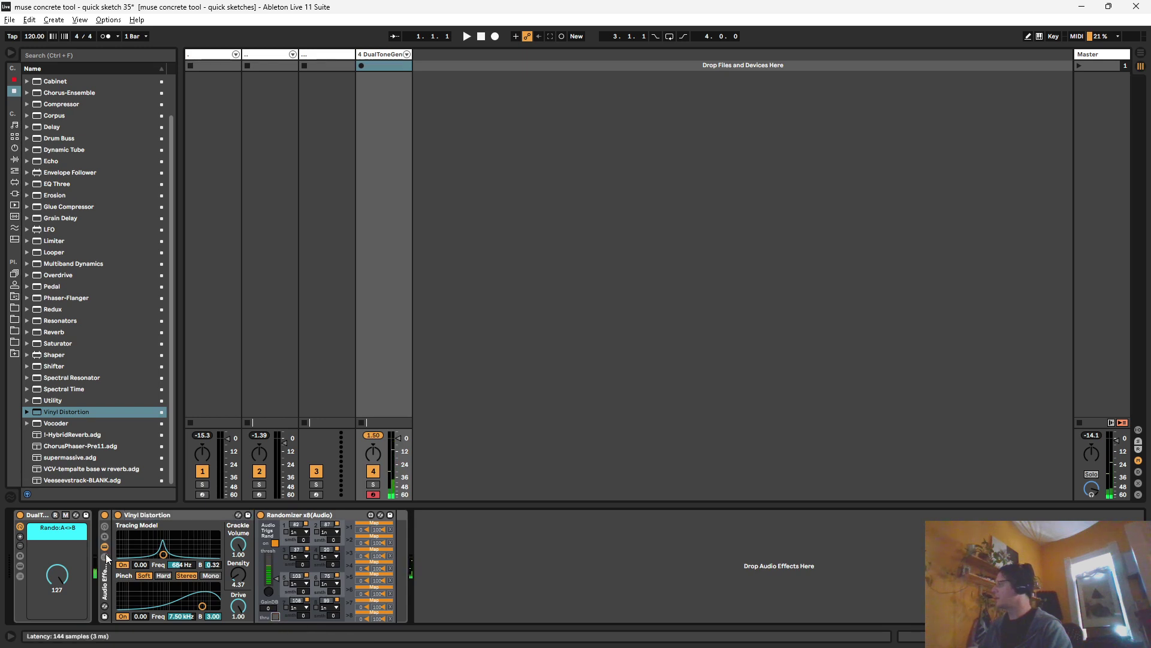
pyautogui.click(106, 554)
pyautogui.click(147, 562)
pyautogui.hotkey('ctrl', 't')
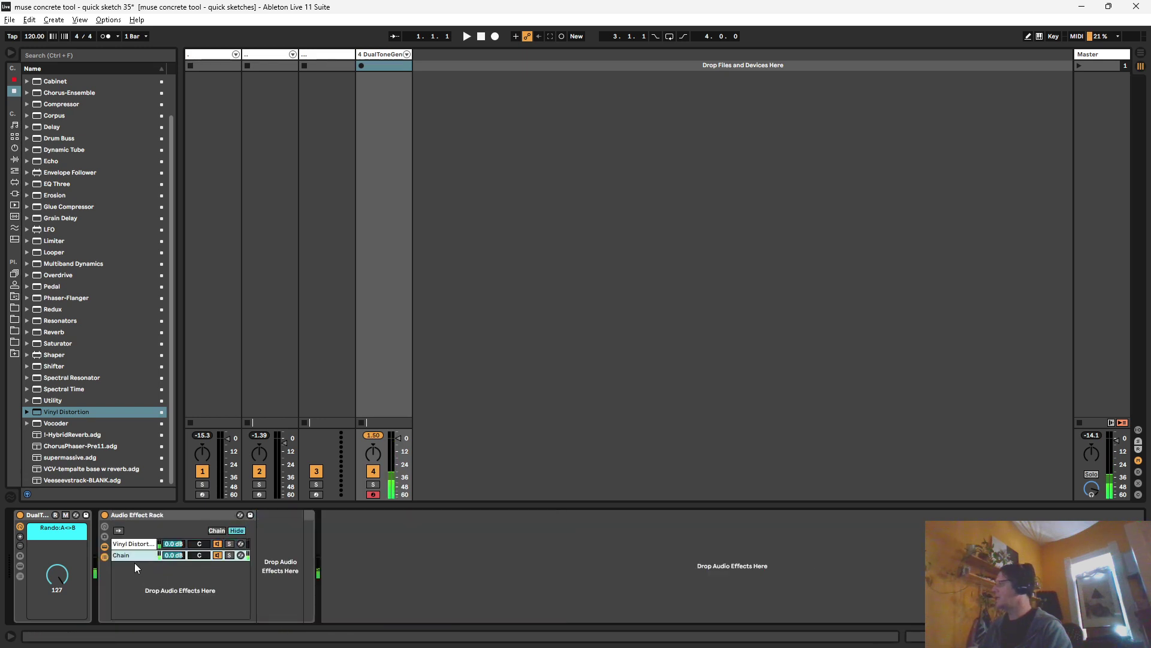
pyautogui.click(133, 544)
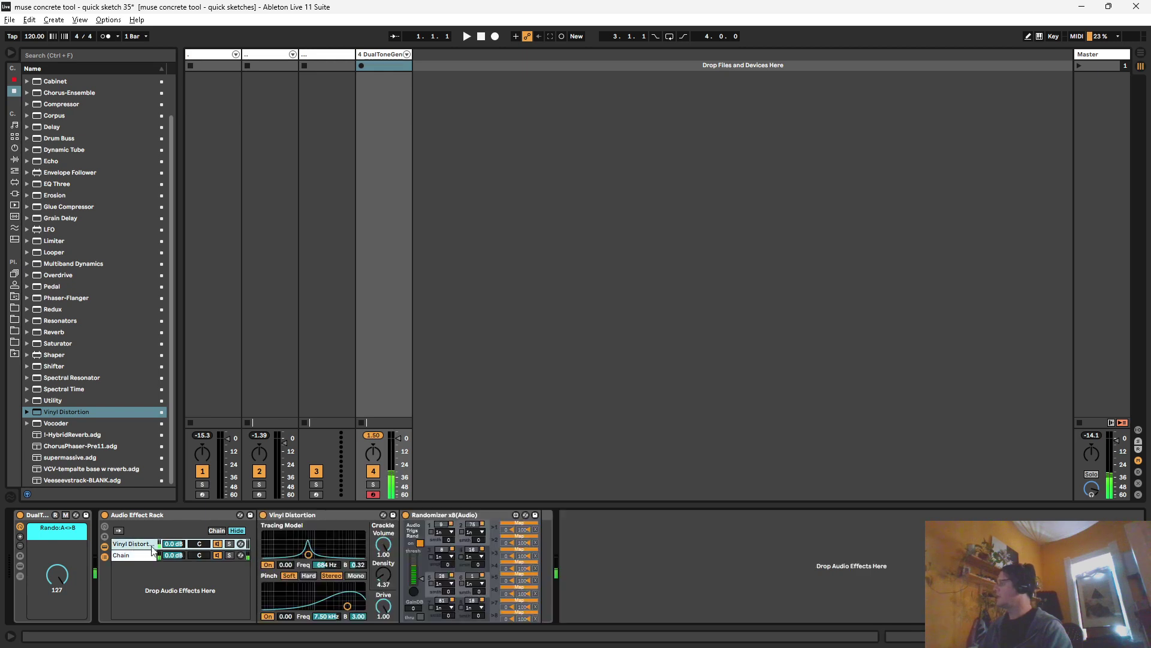
# Step: Add Grain Delay after the Audio Effect Rack and map the Randomizer's first two outputs to its Spray and Frequency
pyautogui.moveTo(48, 218); pyautogui.dragTo(539, 509)
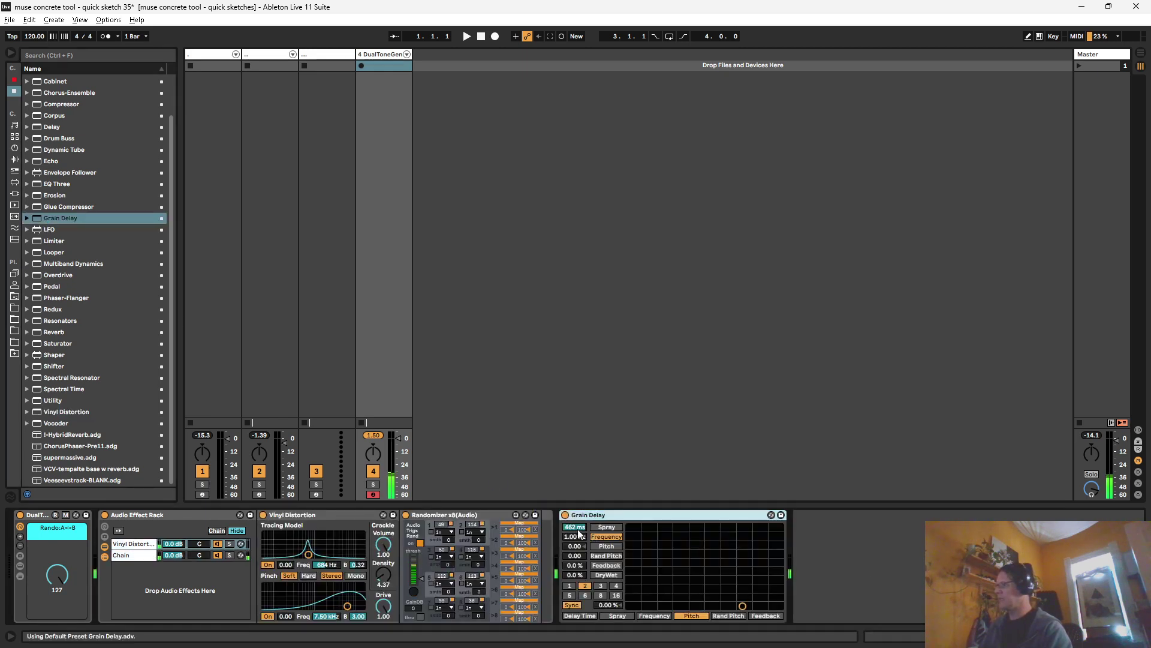
pyautogui.click(515, 523)
pyautogui.click(573, 528)
pyautogui.click(518, 535)
pyautogui.click(575, 537)
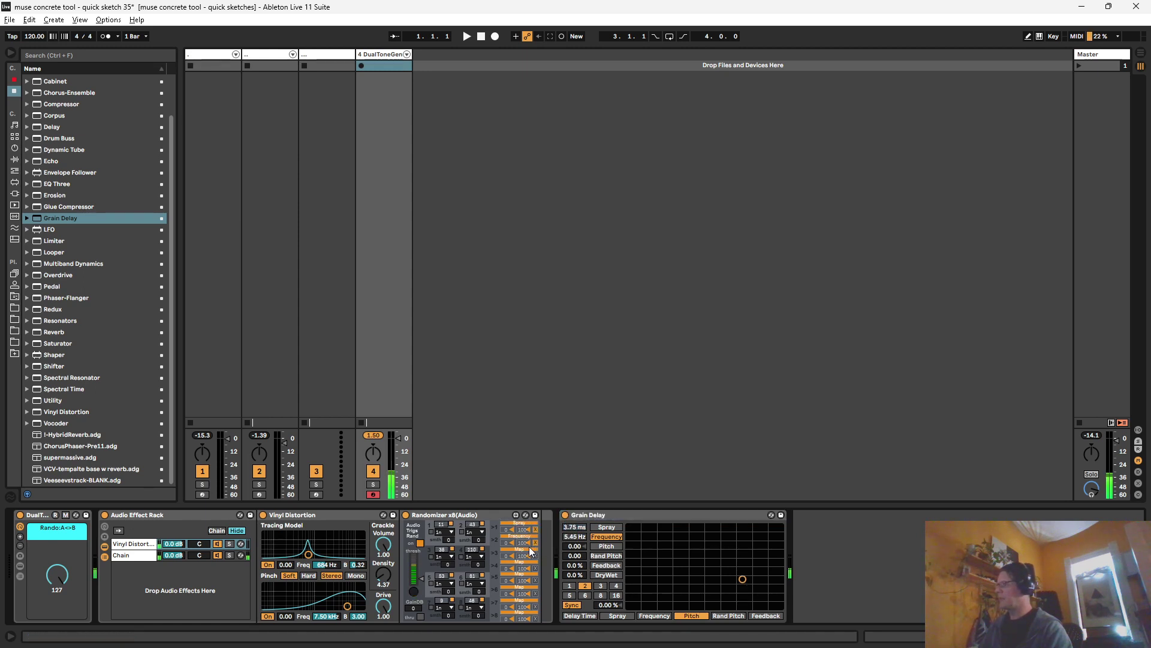
# Step: Map the next three Randomizer outputs to Grain Delay's Pitch, Rand Pitch and Feedback, and set its DryWet to 100%
pyautogui.click(528, 552)
pyautogui.click(569, 546)
pyautogui.moveTo(573, 574); pyautogui.dragTo(574, 472)
pyautogui.click(520, 562)
pyautogui.click(575, 555)
pyautogui.click(533, 574)
pyautogui.click(574, 565)
# Step: Add the !!-d_w OnOFF rack at the end of the device chain, after Grain Delay
pyautogui.click(14, 297)
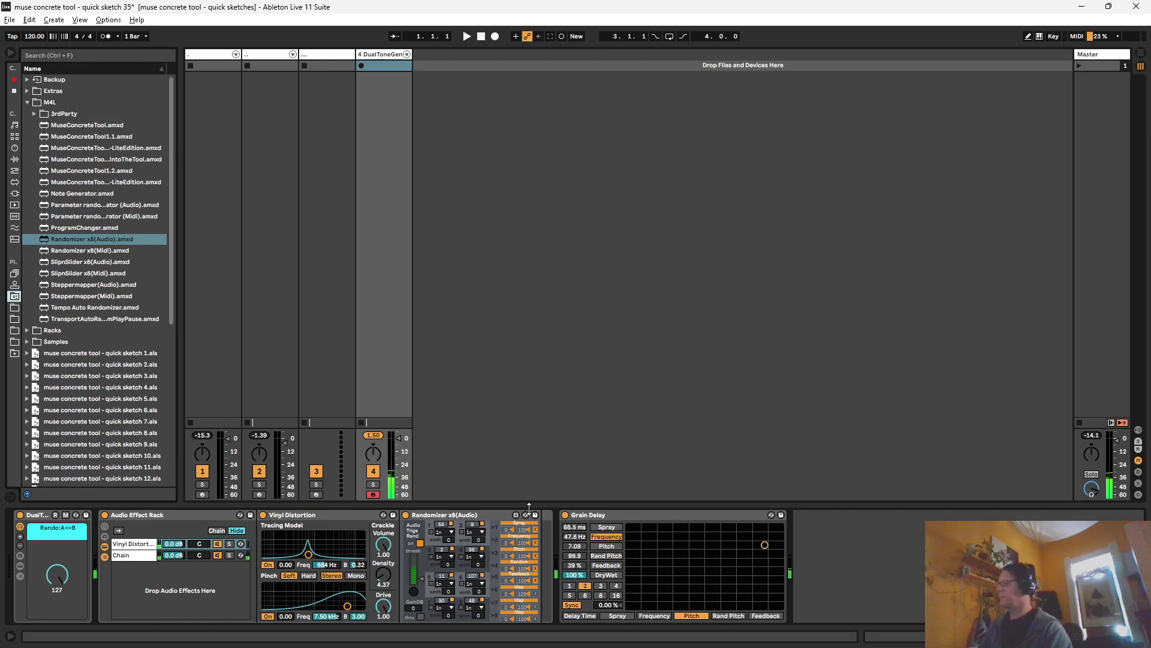
pyautogui.click(137, 515)
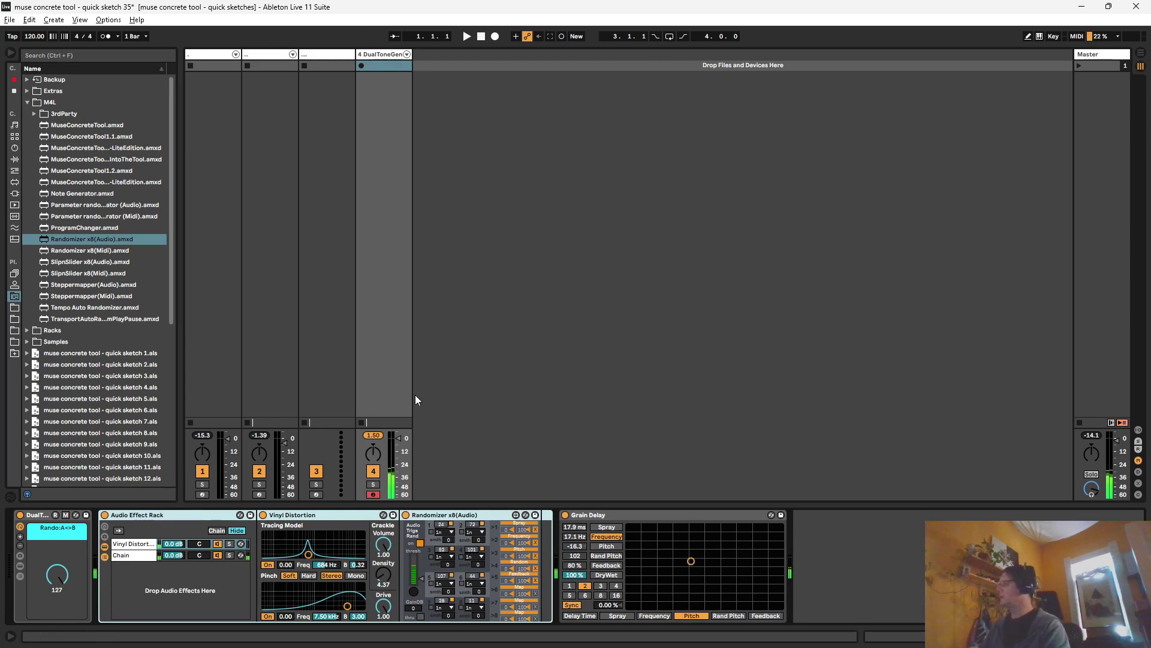
pyautogui.hotkey('ctrl', 'f')
pyautogui.write('audio effect rack')
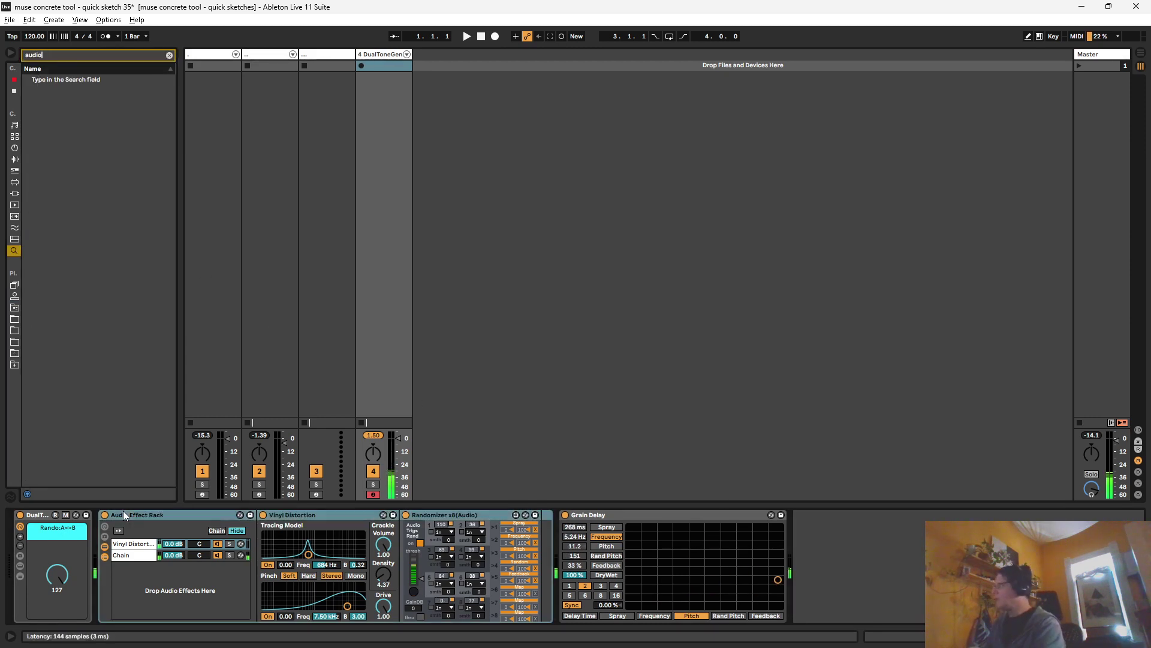
pyautogui.press('Down')
pyautogui.press('Return')
pyautogui.press('Escape')
pyautogui.hotkey('ctrl', 'alt', 'b')
pyautogui.hotkey('ctrl', 'alt', 'b')
pyautogui.click(823, 515)
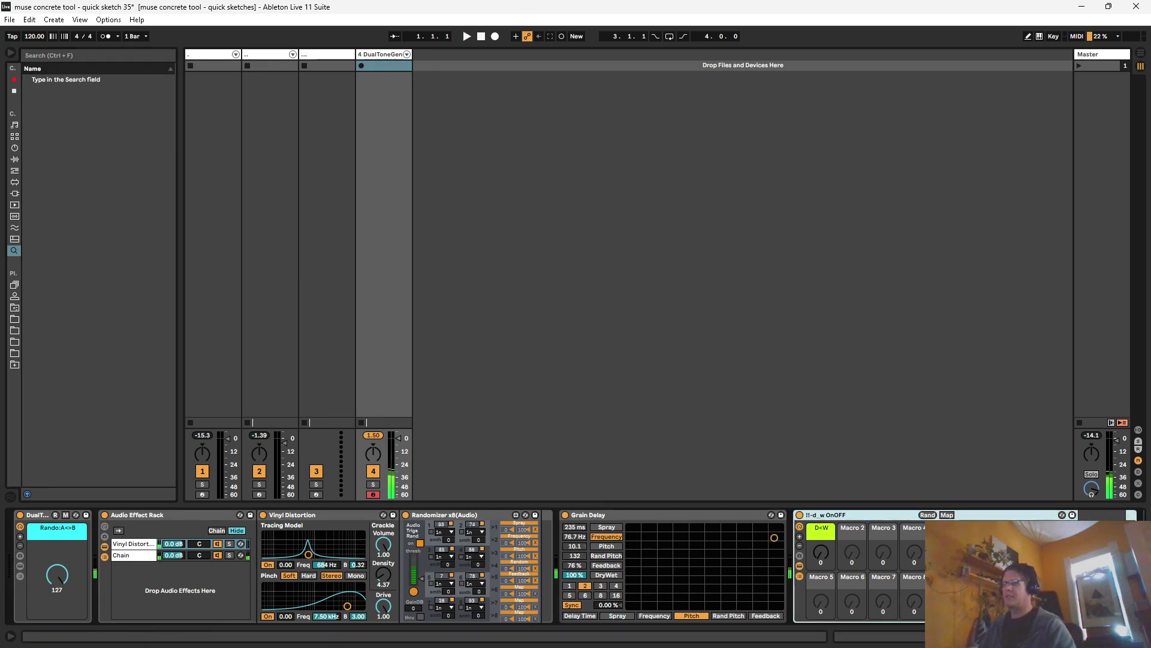
# Step: Move the Audio Effect Rack and Grain Delay together into the W chain of the !!-d_w OnOFF rack
pyautogui.click(139, 516)
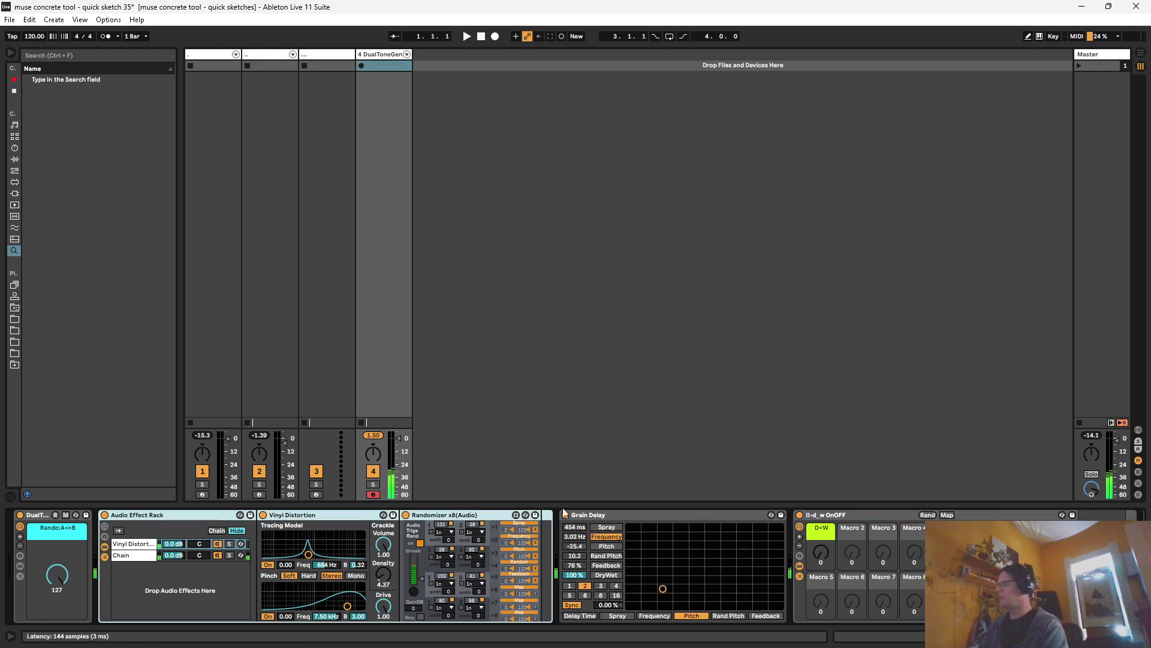
pyautogui.keyDown('shift'); pyautogui.click(597, 515); pyautogui.keyUp('shift')
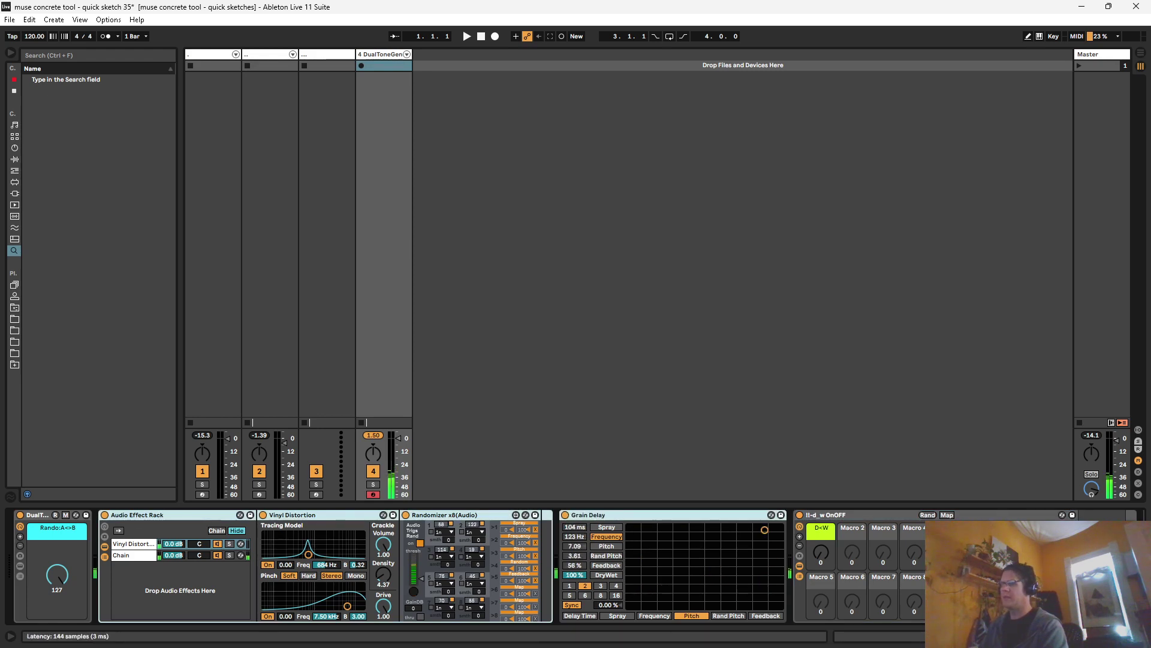
pyautogui.moveTo(597, 516); pyautogui.dragTo(1073, 543)
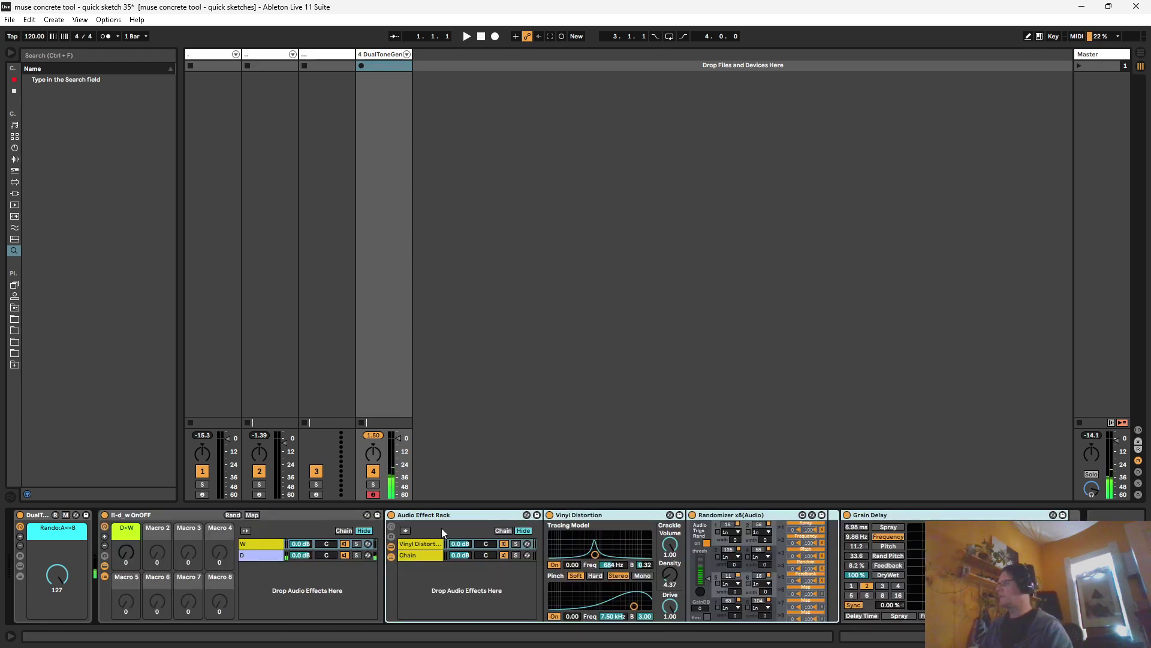
pyautogui.click(250, 515)
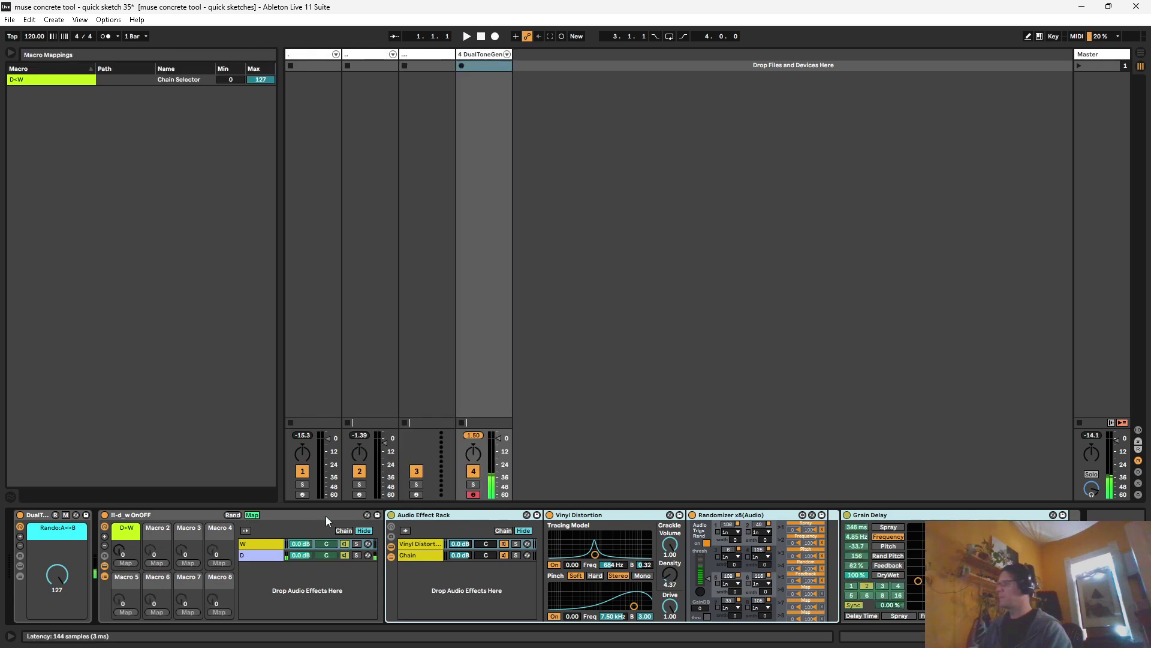
pyautogui.click(251, 515)
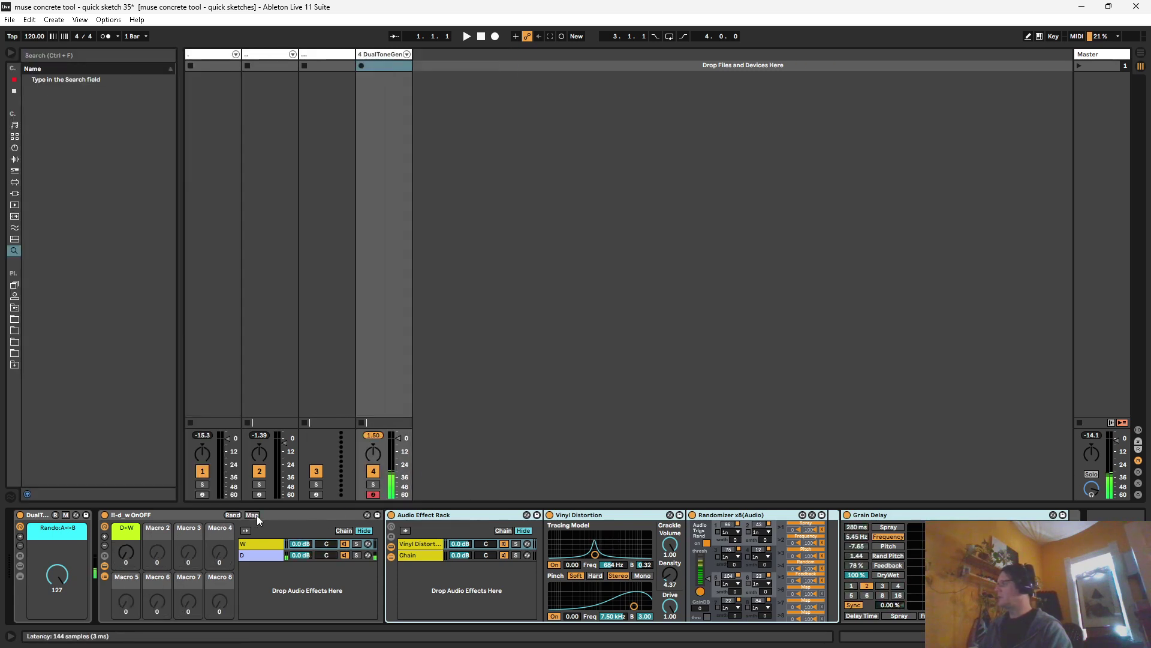
pyautogui.click(719, 515)
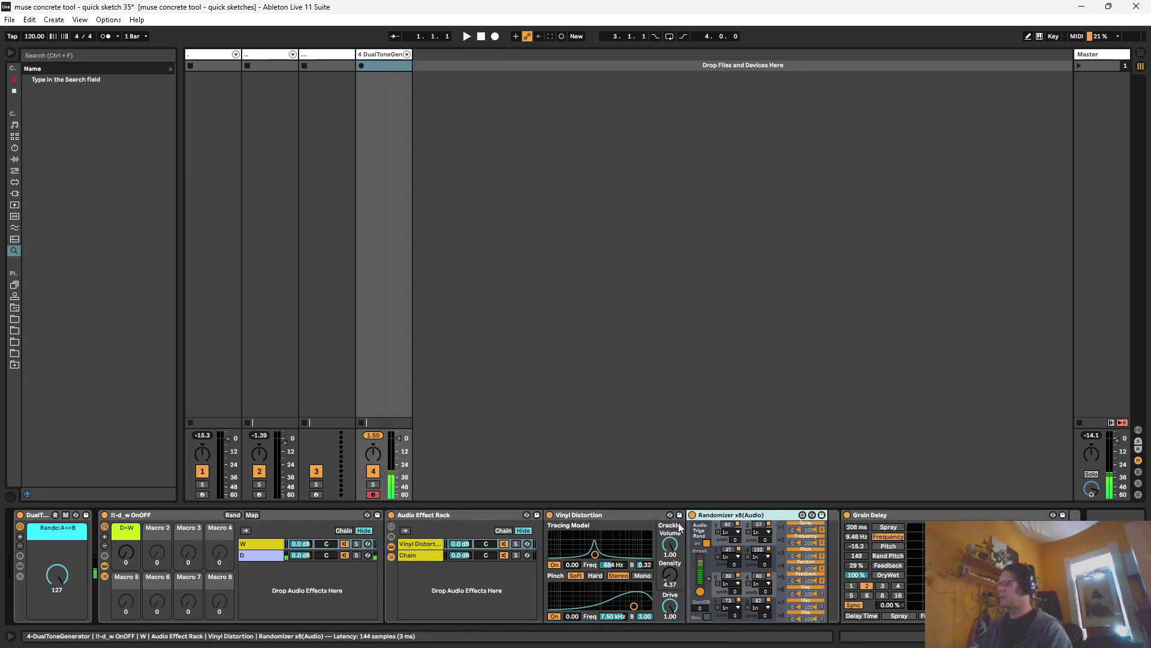
# Step: Show the macro controls of the Audio Effect Rack and map Vinyl Distortion's Device On switch to its Macro 1
pyautogui.click(251, 515)
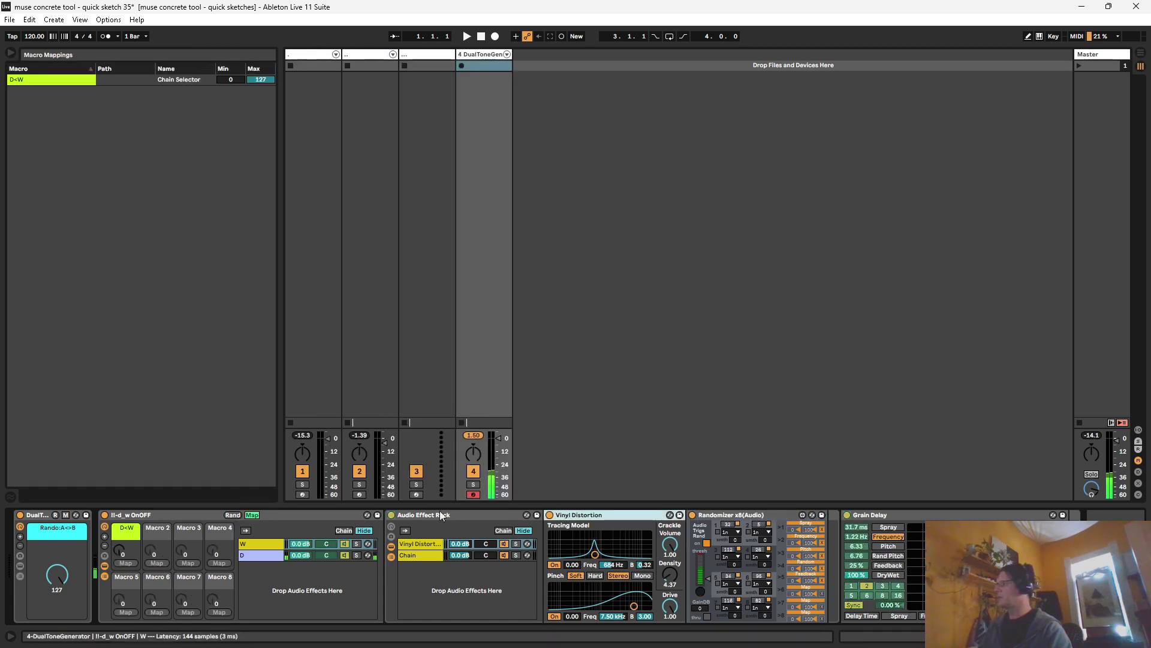
pyautogui.click(550, 516)
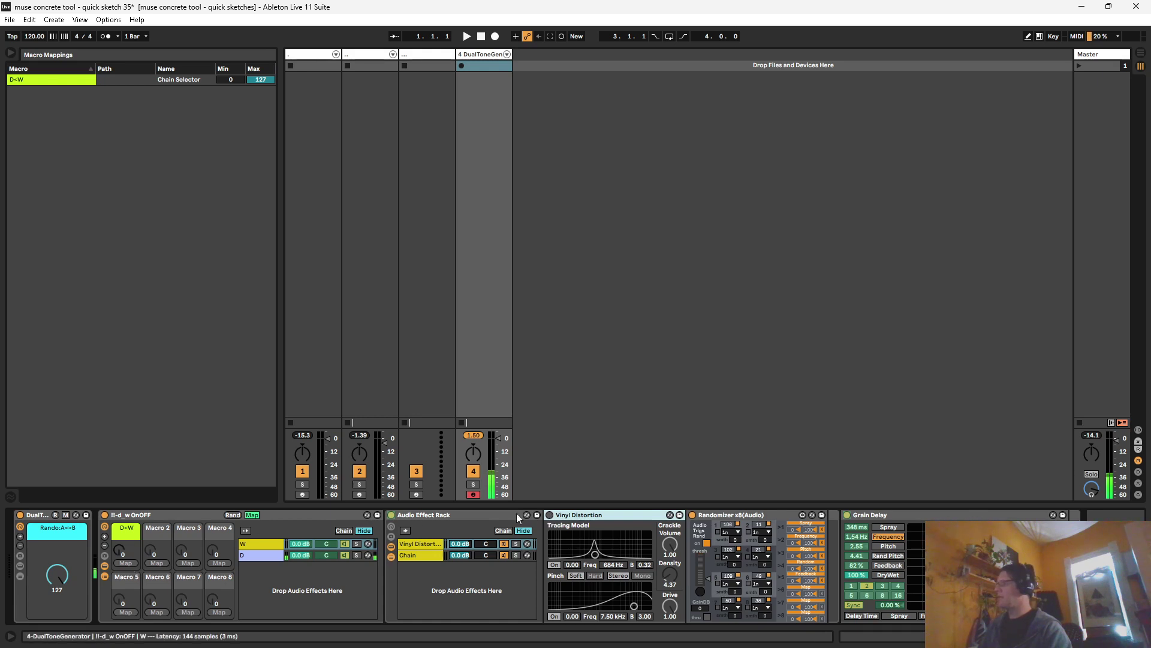
pyautogui.click(391, 528)
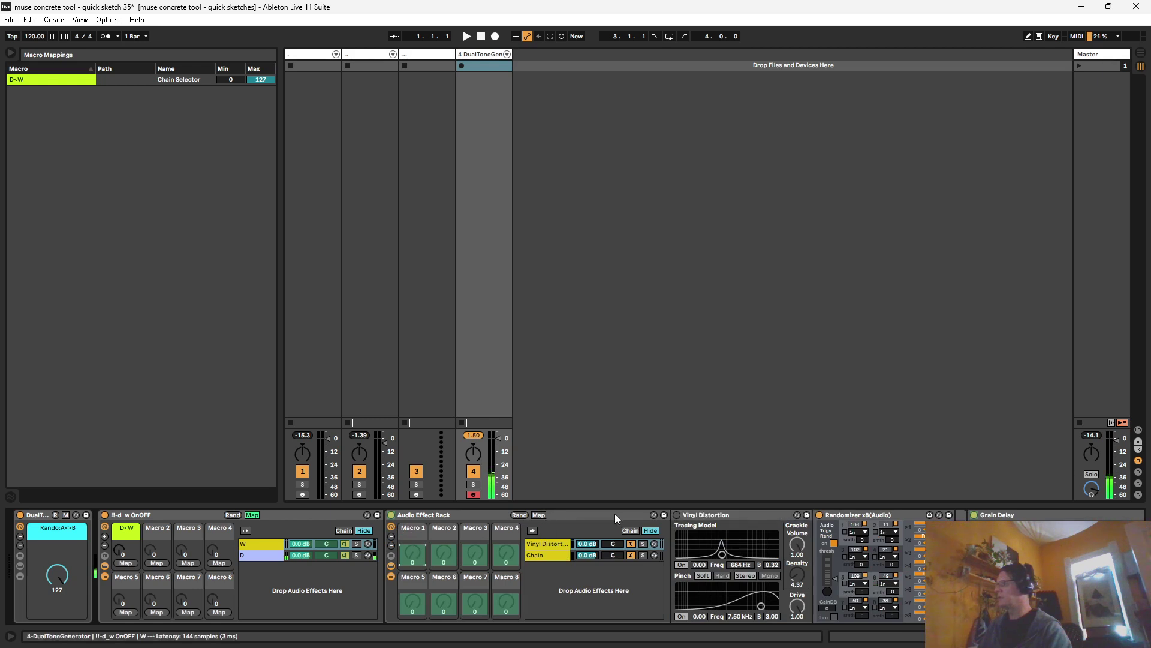
pyautogui.click(677, 516)
pyautogui.click(539, 515)
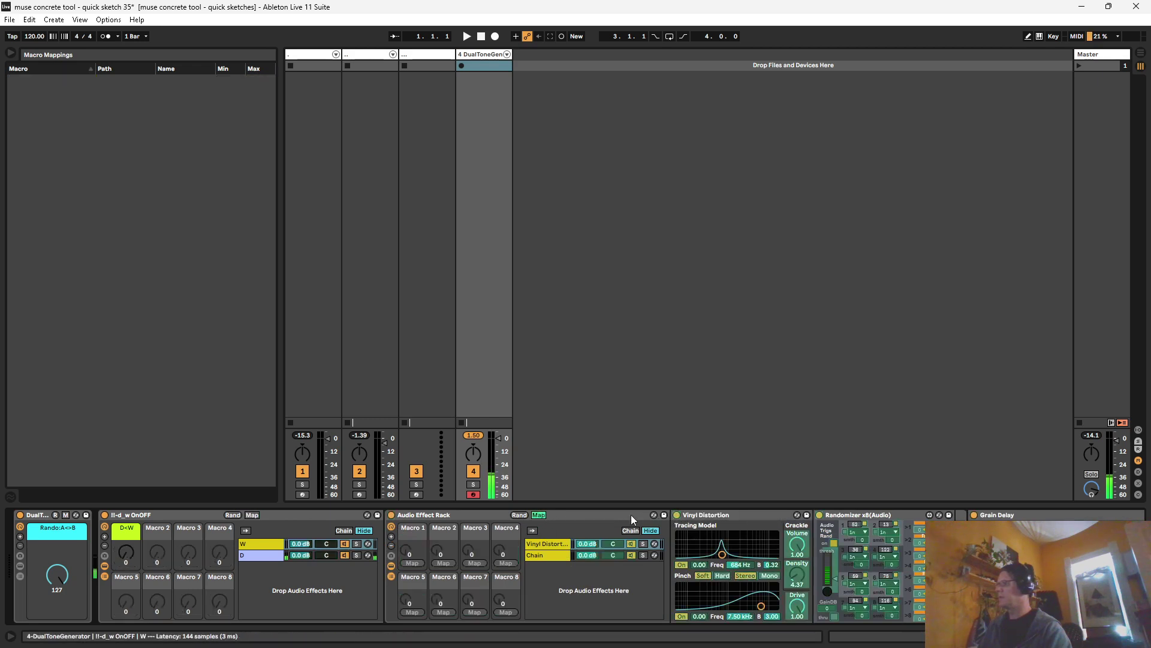
pyautogui.click(413, 563)
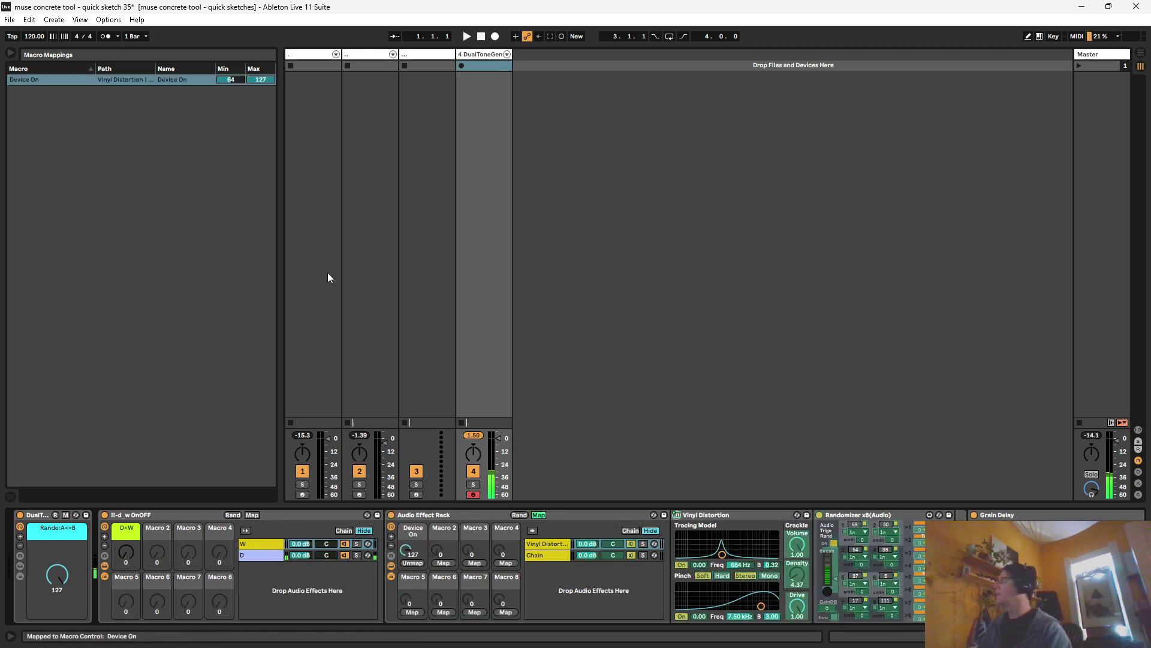
# Step: Set both the minimum and the maximum of the Device On macro mapping to 0
pyautogui.click(227, 79)
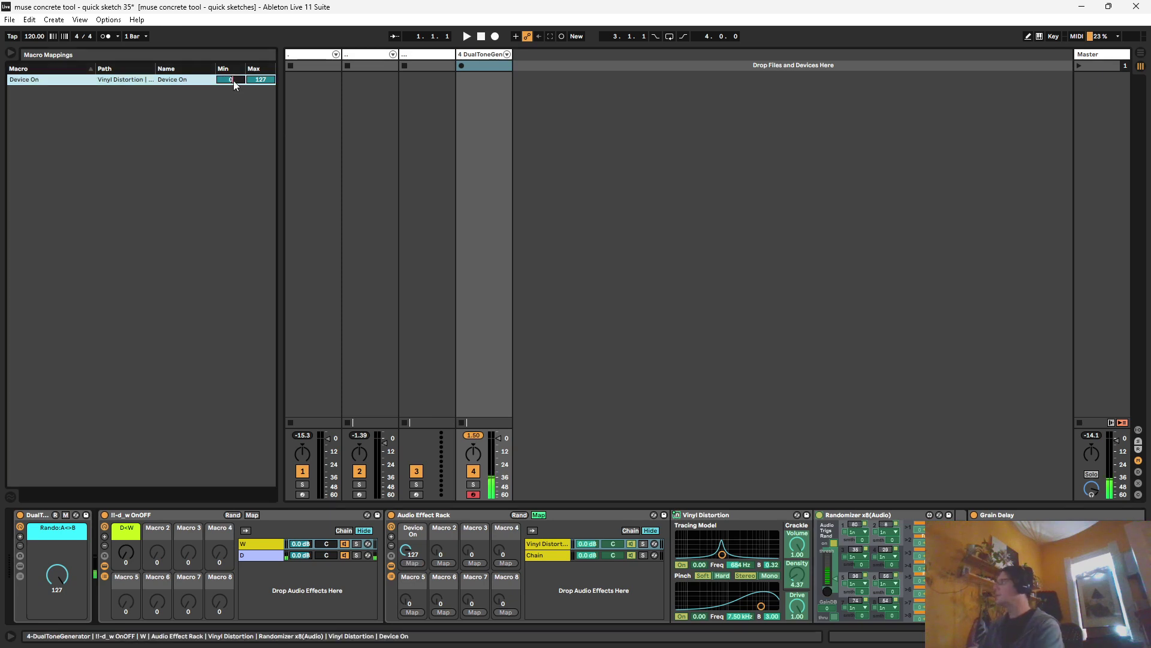
pyautogui.write('0')
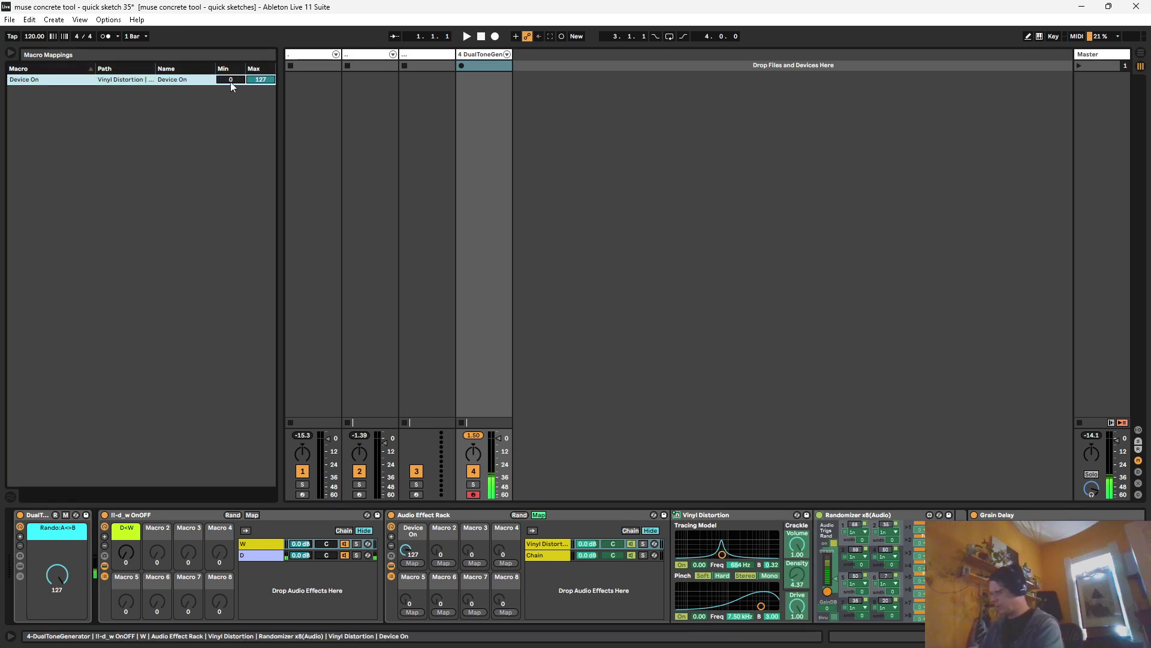
pyautogui.write('1')
pyautogui.press('Return')
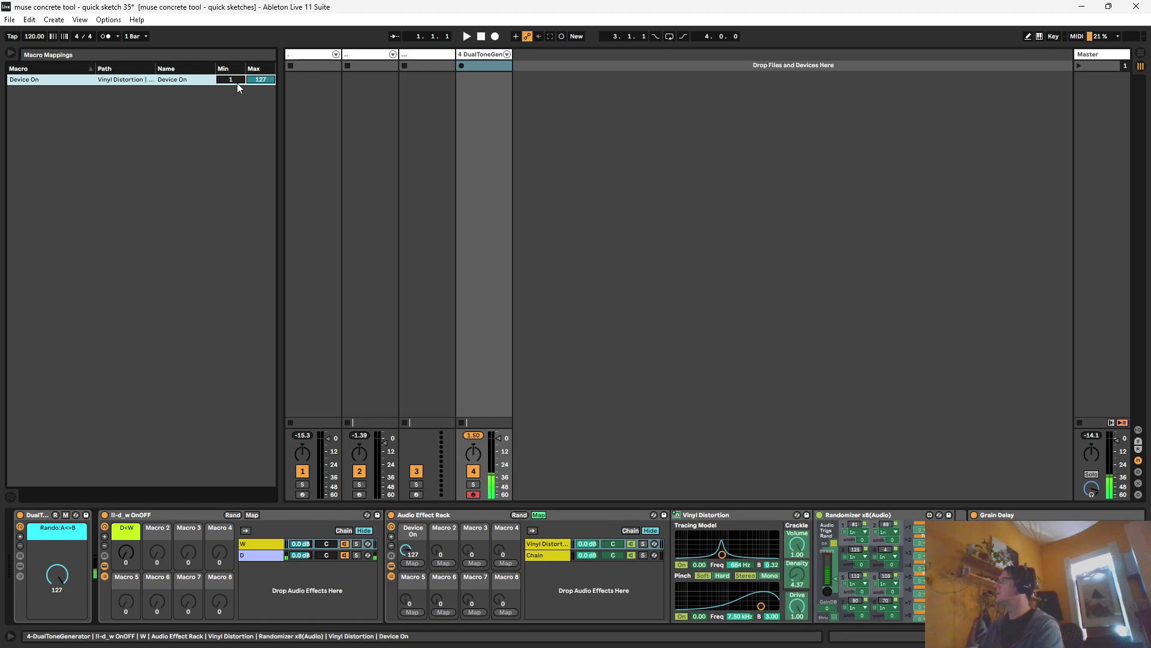
pyautogui.write('.01')
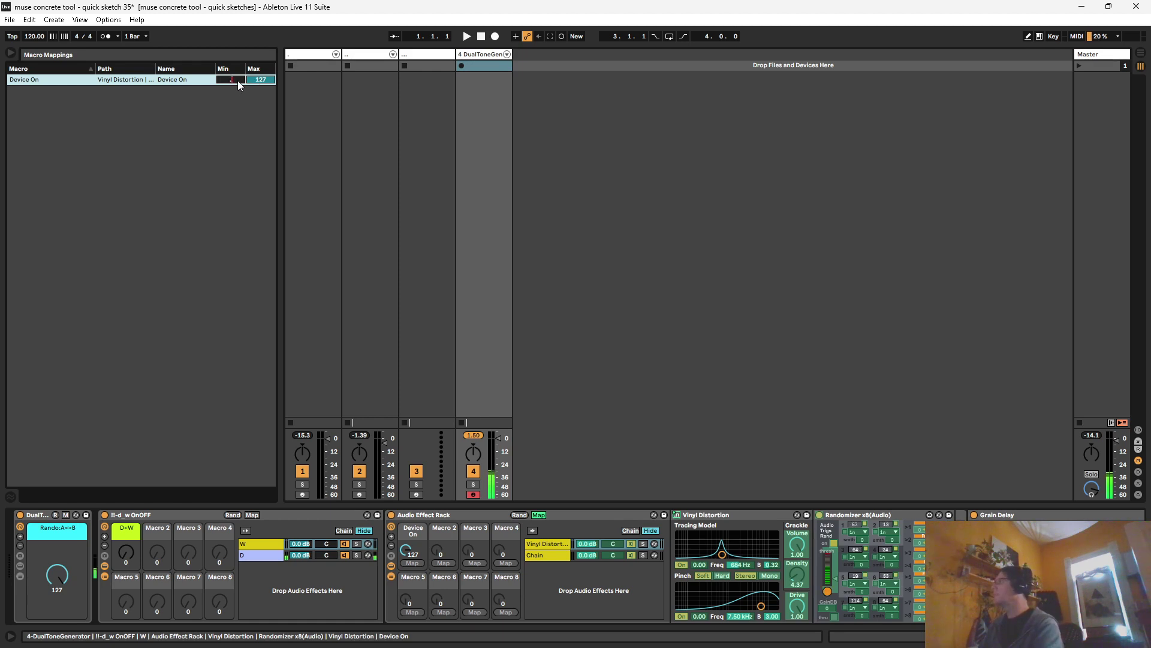
pyautogui.press('Return')
pyautogui.click(261, 81)
pyautogui.write('0')
pyautogui.press('Return')
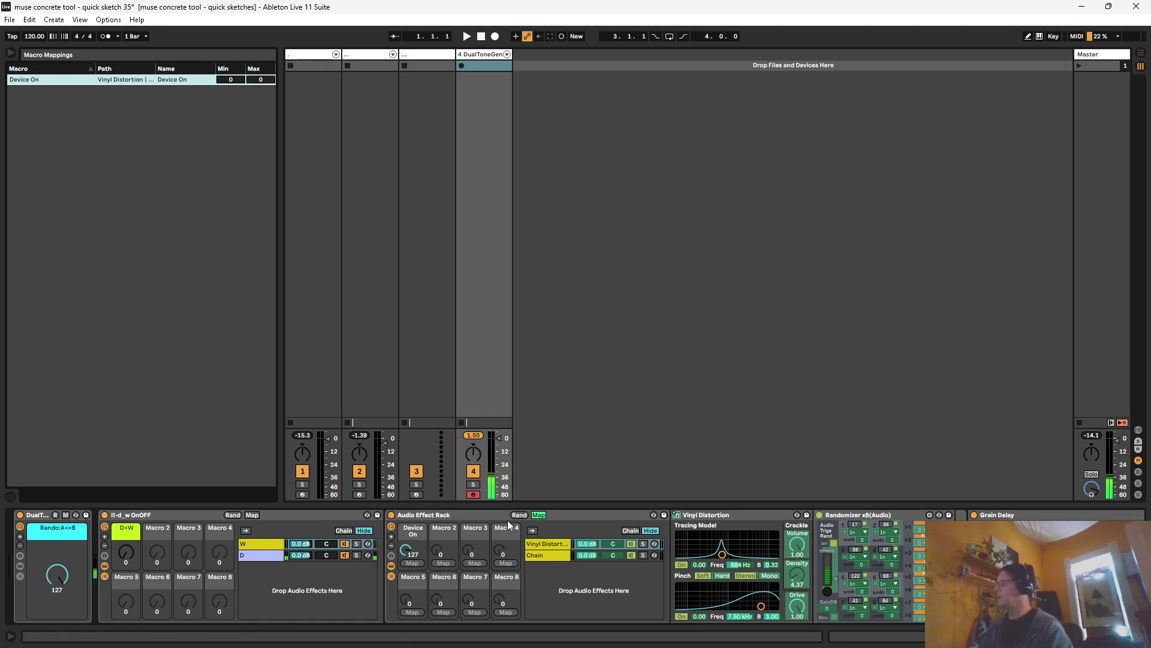
# Step: Leave macro mapping and turn the Audio Effect Rack's Device On macro down to 0
pyautogui.click(539, 515)
pyautogui.moveTo(412, 552); pyautogui.dragTo(419, 624)
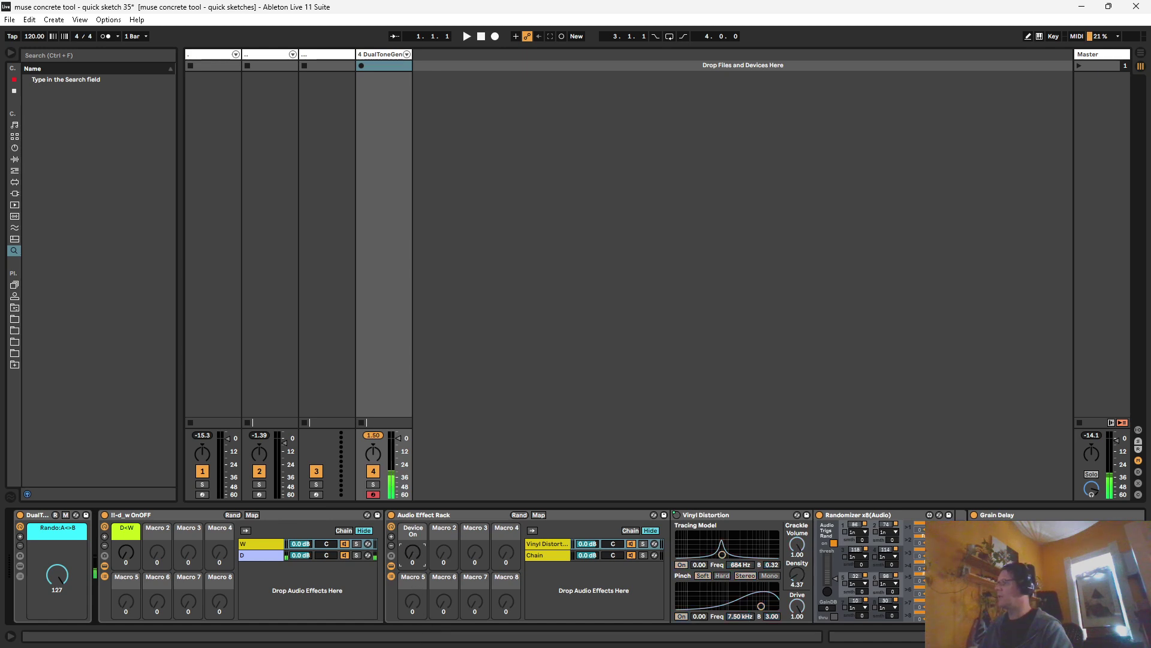
pyautogui.click(538, 515)
pyautogui.click(250, 78)
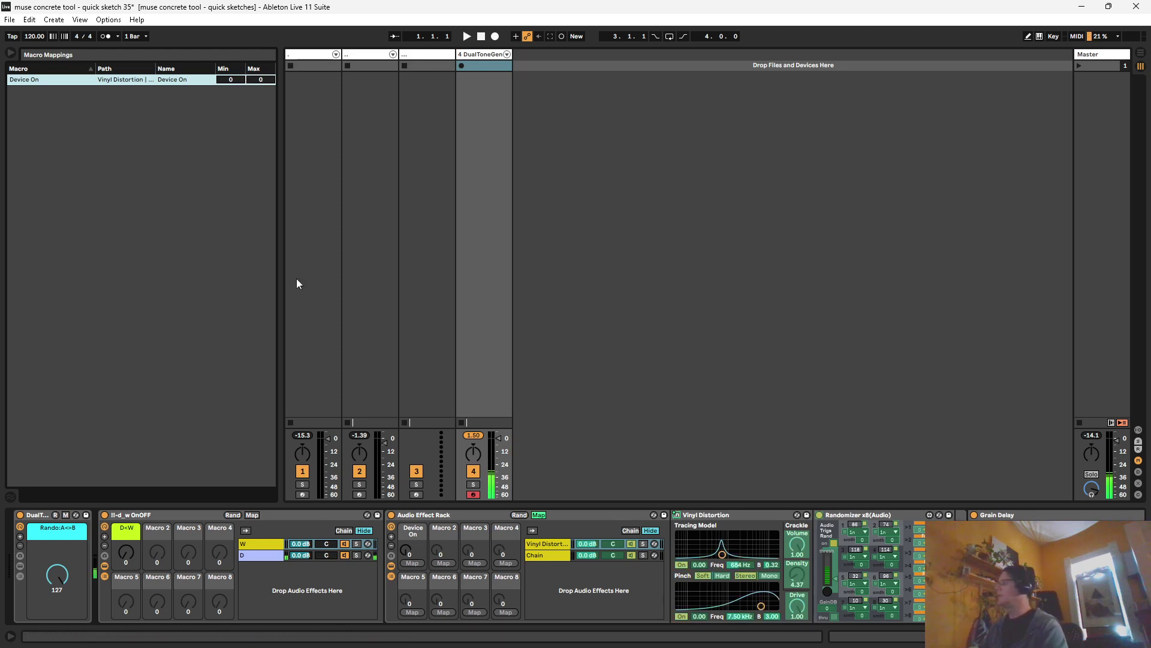
pyautogui.click(539, 515)
pyautogui.moveTo(417, 551); pyautogui.dragTo(412, 593)
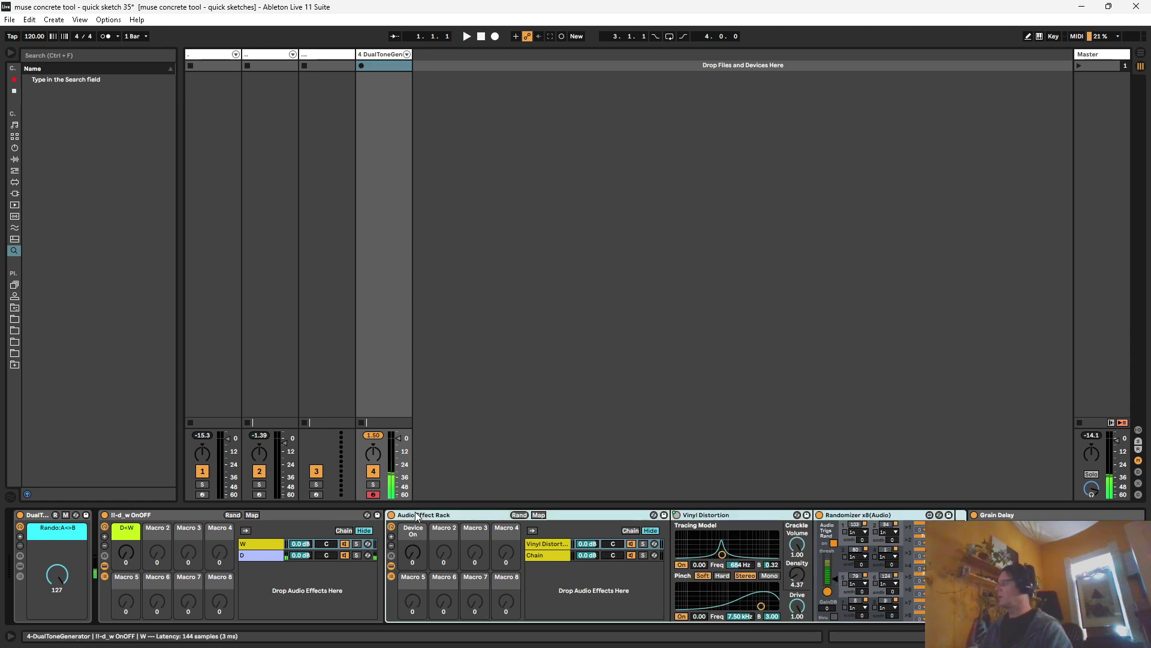
# Step: Map the Audio Effect Rack's Device On macro to the D<W macro of the !!-d_w OnOFF rack
pyautogui.click(252, 514)
pyautogui.click(413, 553)
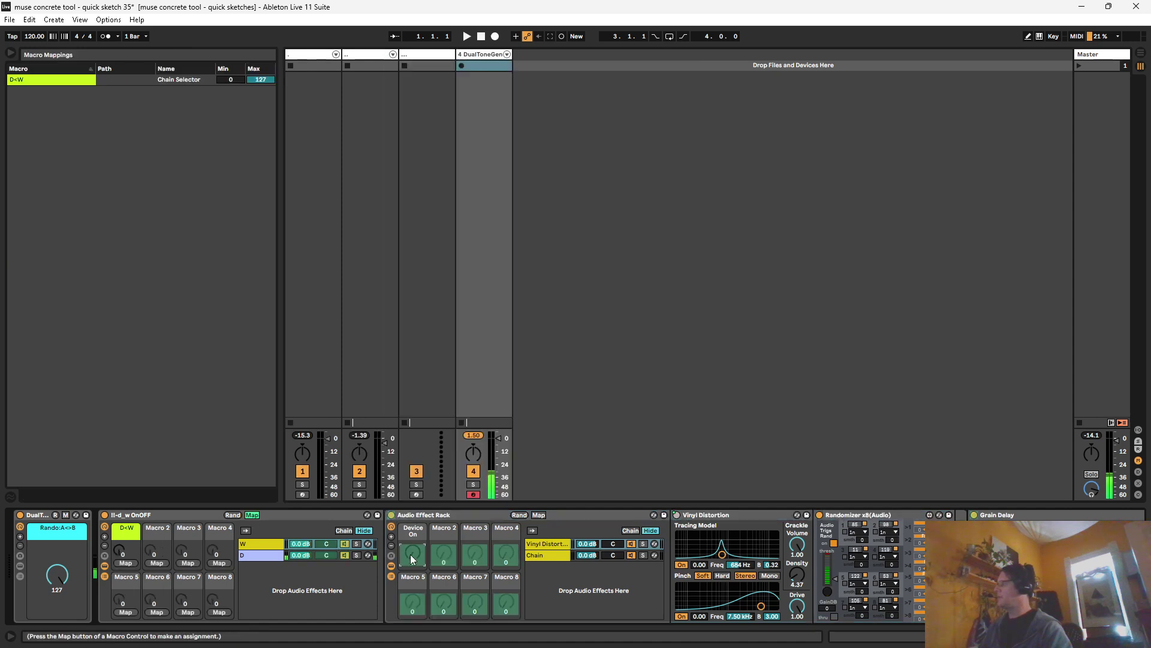
pyautogui.click(125, 563)
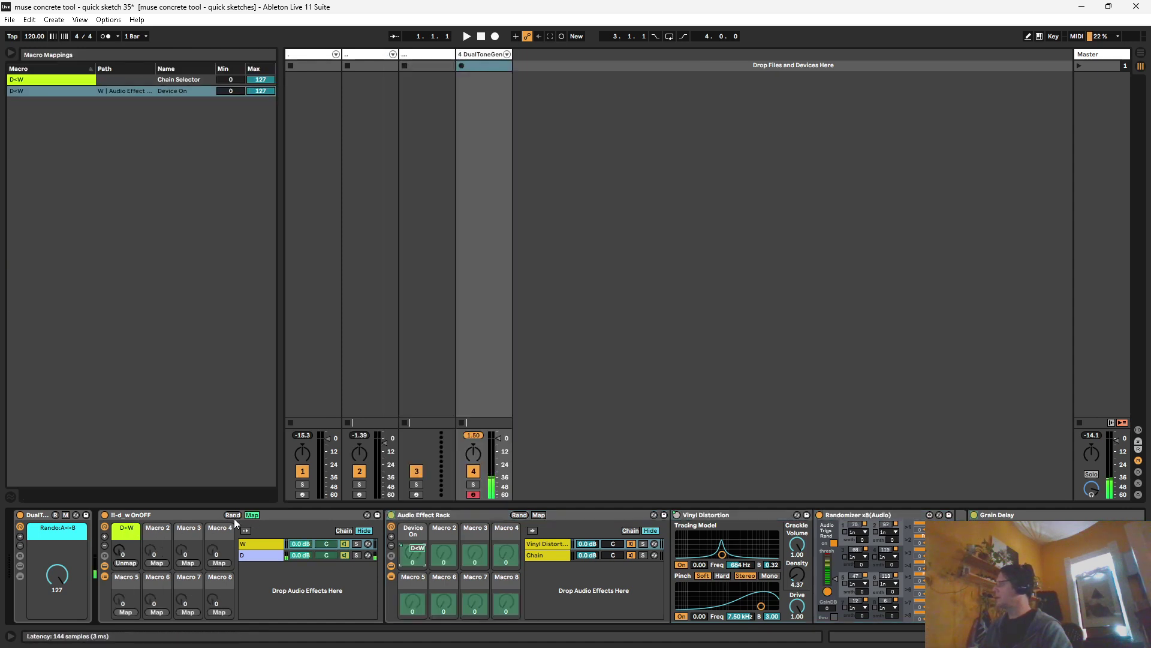
pyautogui.click(252, 514)
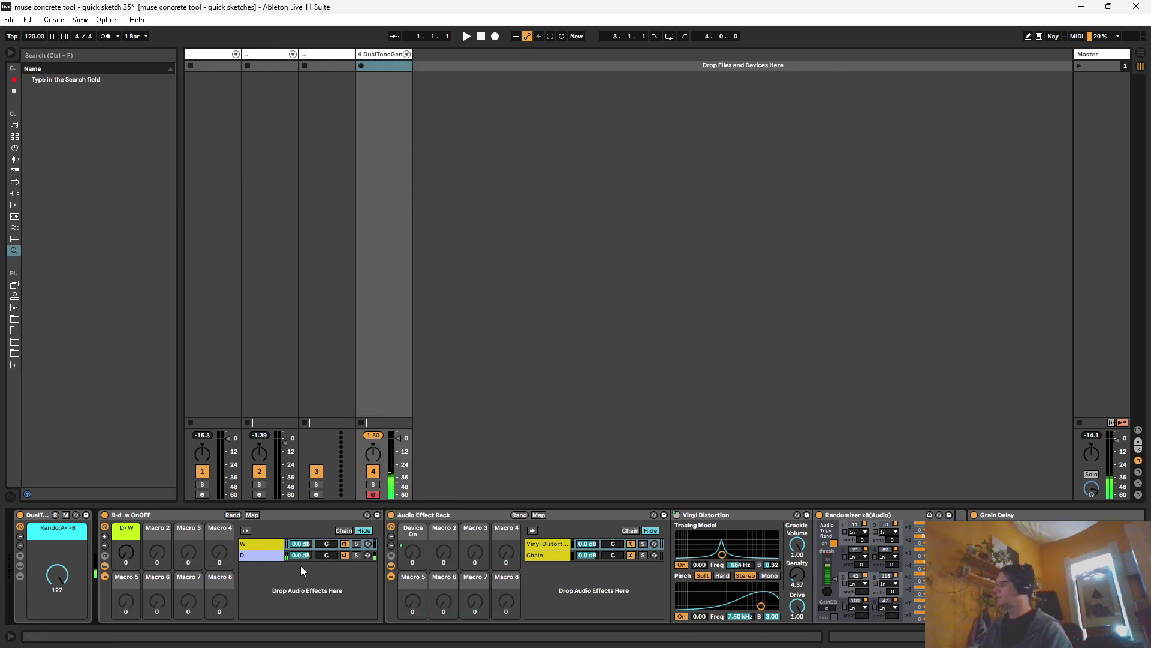
# Step: Test the dry/wet switching by sweeping the D<W macro between 0 and 127, folding the Audio Effect Rack to watch Grain Delay
pyautogui.moveTo(138, 562); pyautogui.dragTo(123, 530)
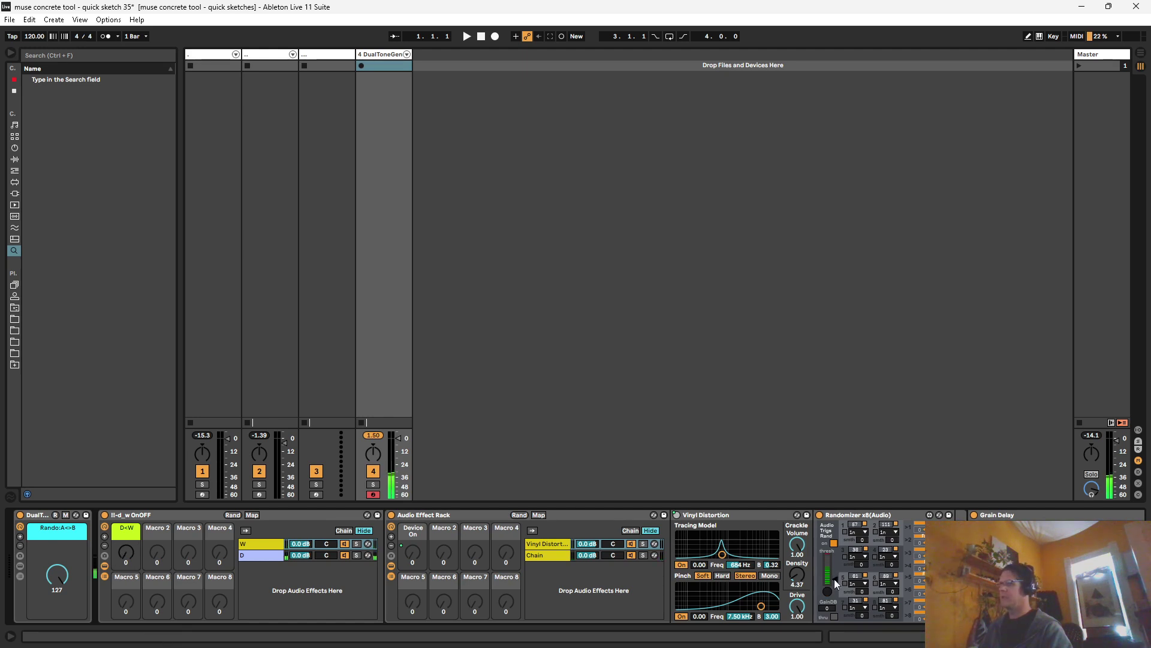
pyautogui.click(129, 557)
pyautogui.moveTo(129, 560); pyautogui.dragTo(144, 473)
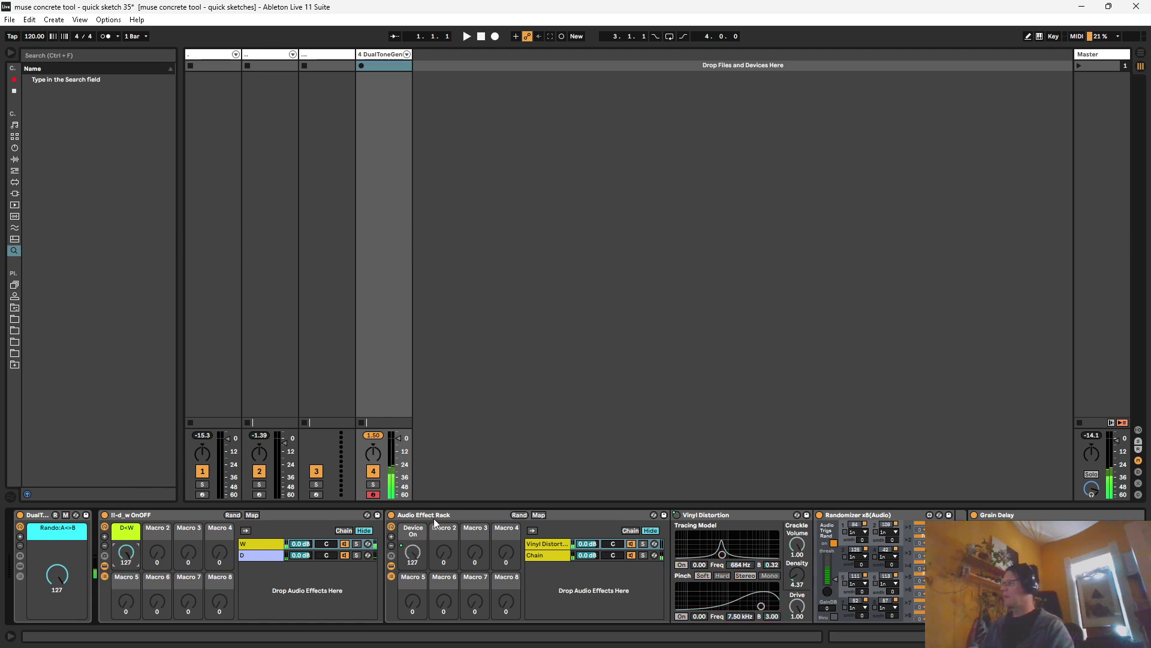
pyautogui.doubleClick(404, 515)
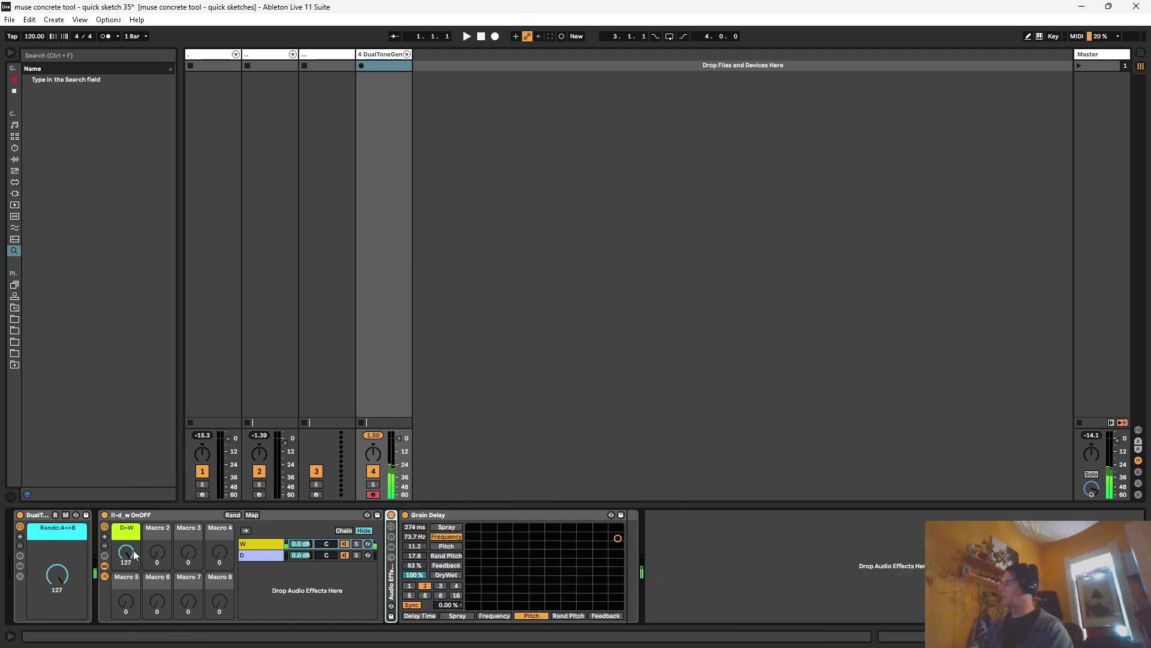
pyautogui.moveTo(130, 553); pyautogui.dragTo(142, 528)
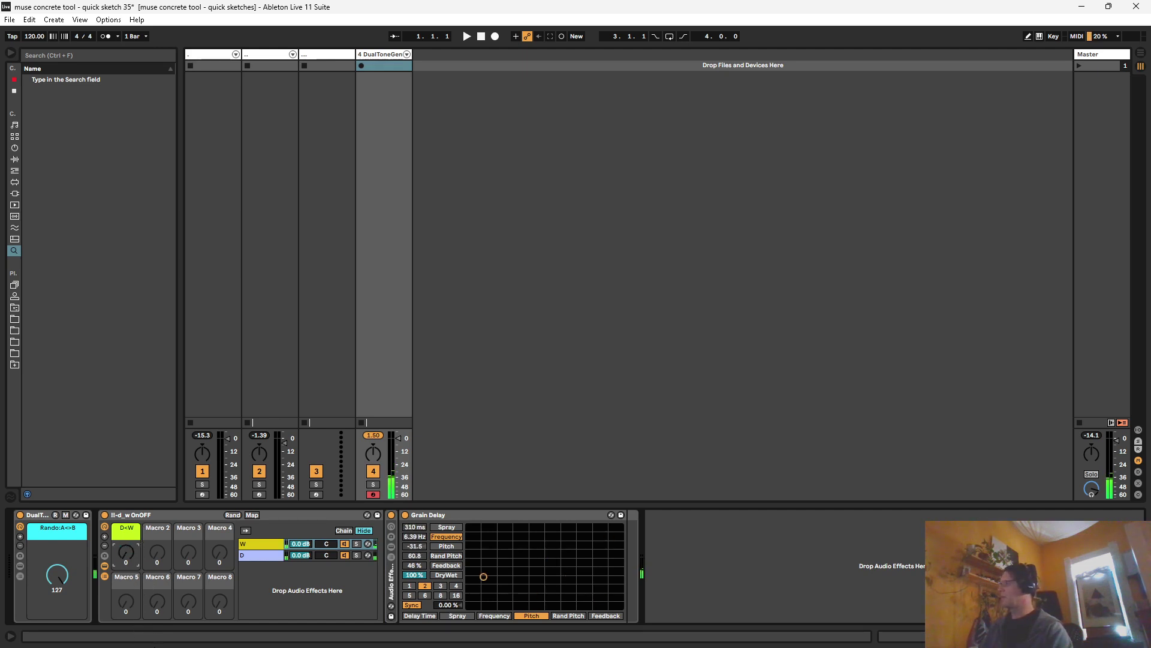
pyautogui.moveTo(146, 646); pyautogui.dragTo(149, 562)
pyautogui.moveTo(145, 538); pyautogui.dragTo(145, 636)
pyautogui.moveTo(170, 643); pyautogui.dragTo(144, 498)
pyautogui.doubleClick(393, 575)
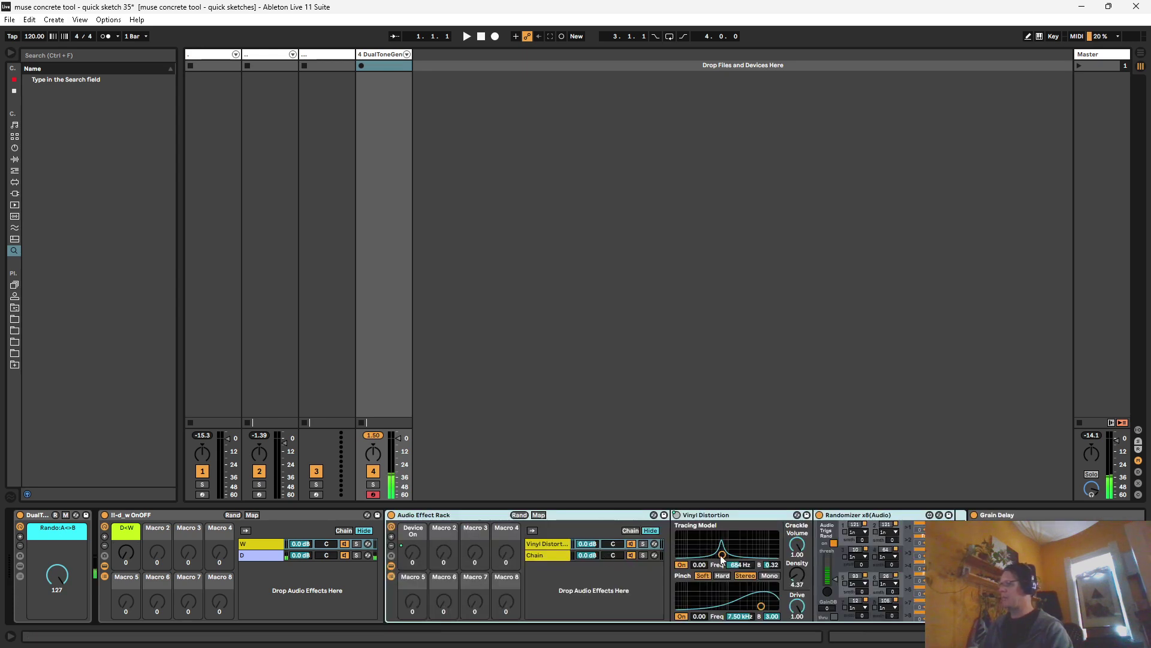
# Step: Raise Vinyl Distortion's crackle Density to about 11.1
pyautogui.moveTo(797, 580); pyautogui.dragTo(797, 563)
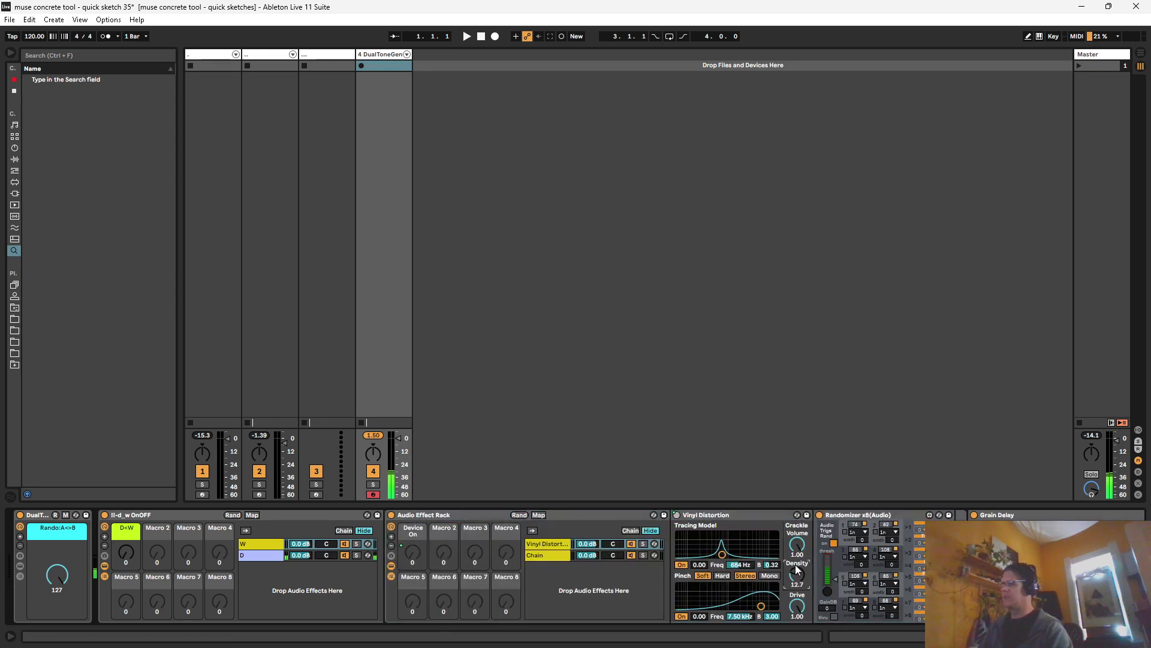
pyautogui.click(416, 514)
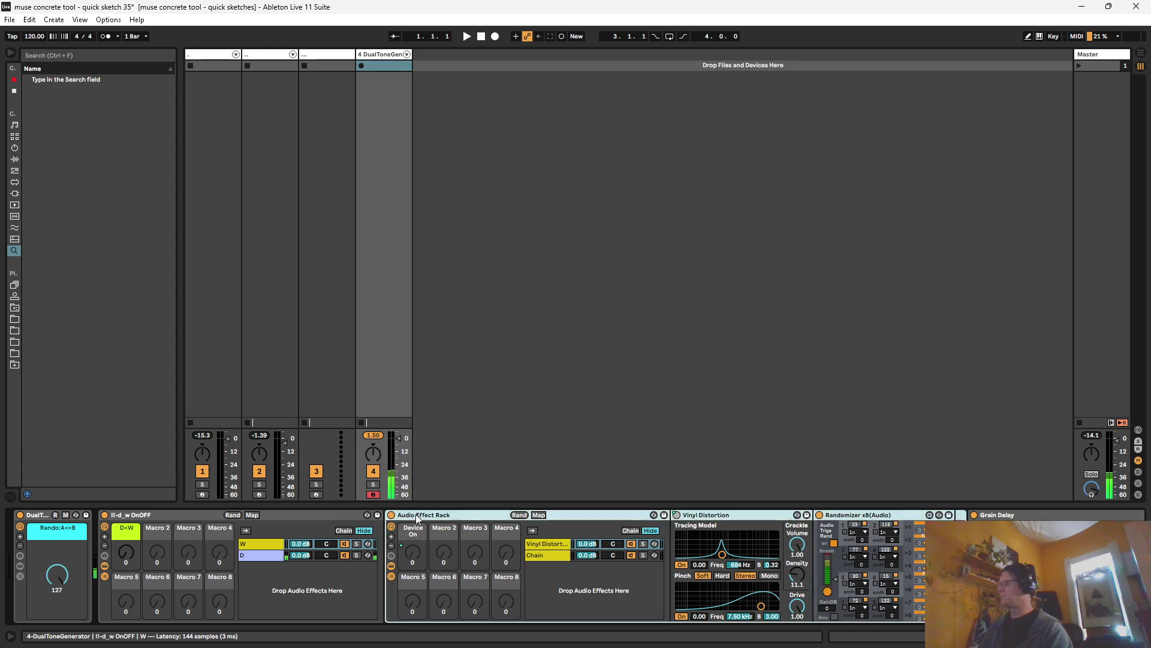
pyautogui.click(732, 515)
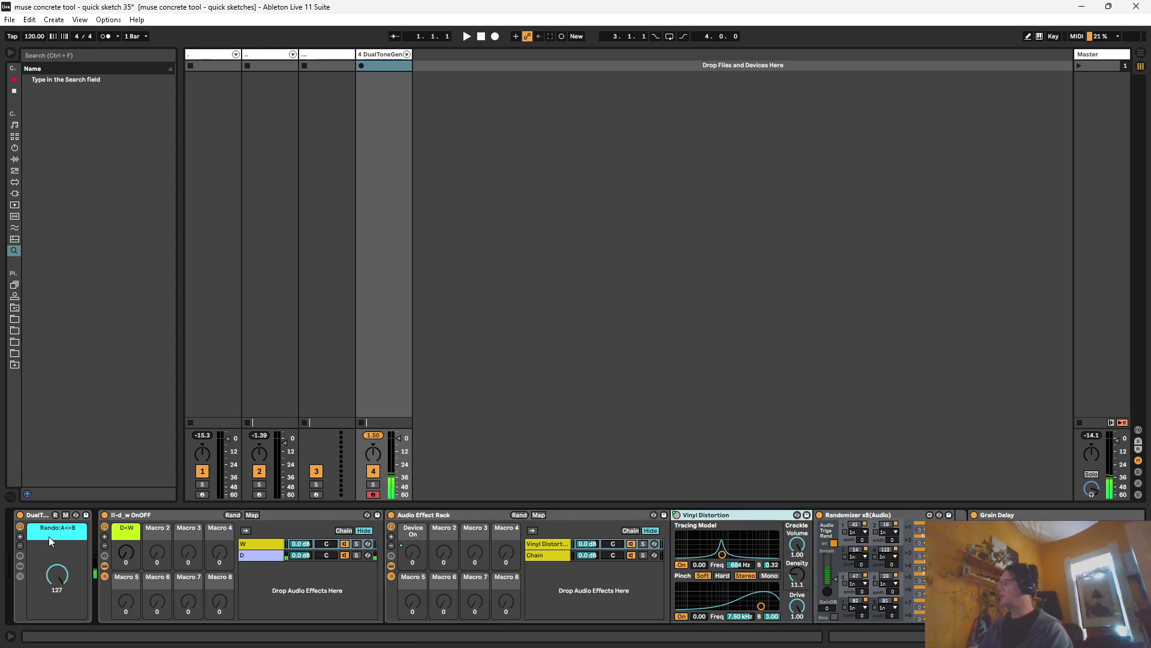
# Step: Add a Utility before Vinyl Distortion in the Audio Effect Rack and mute its output
pyautogui.click(15, 149)
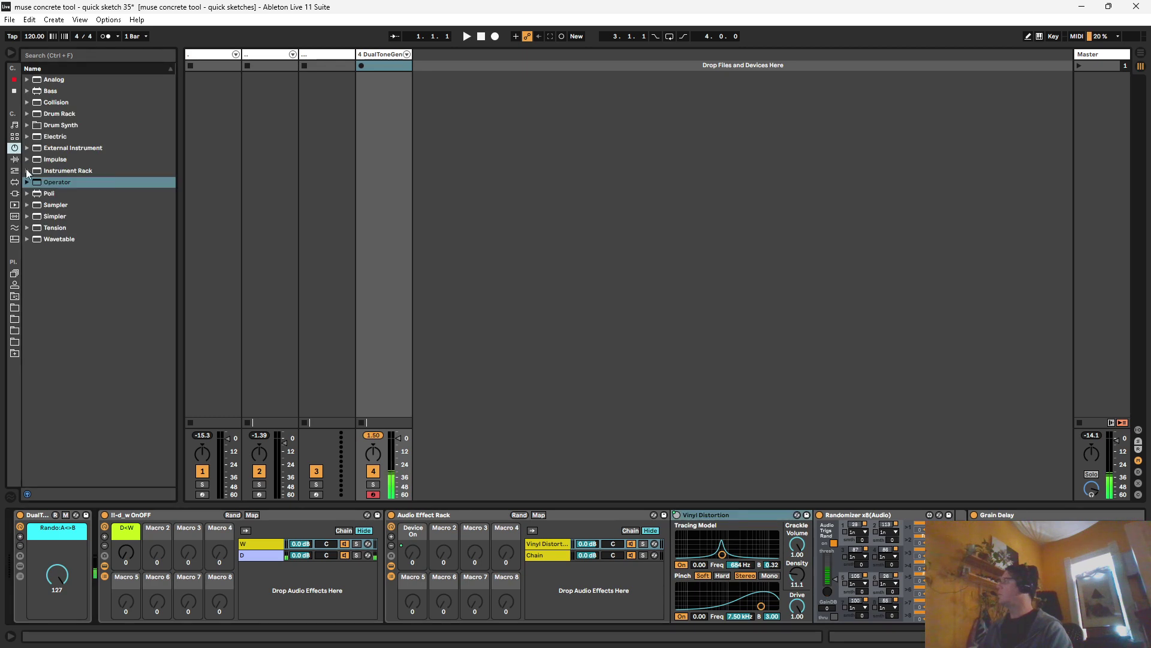
pyautogui.click(14, 92)
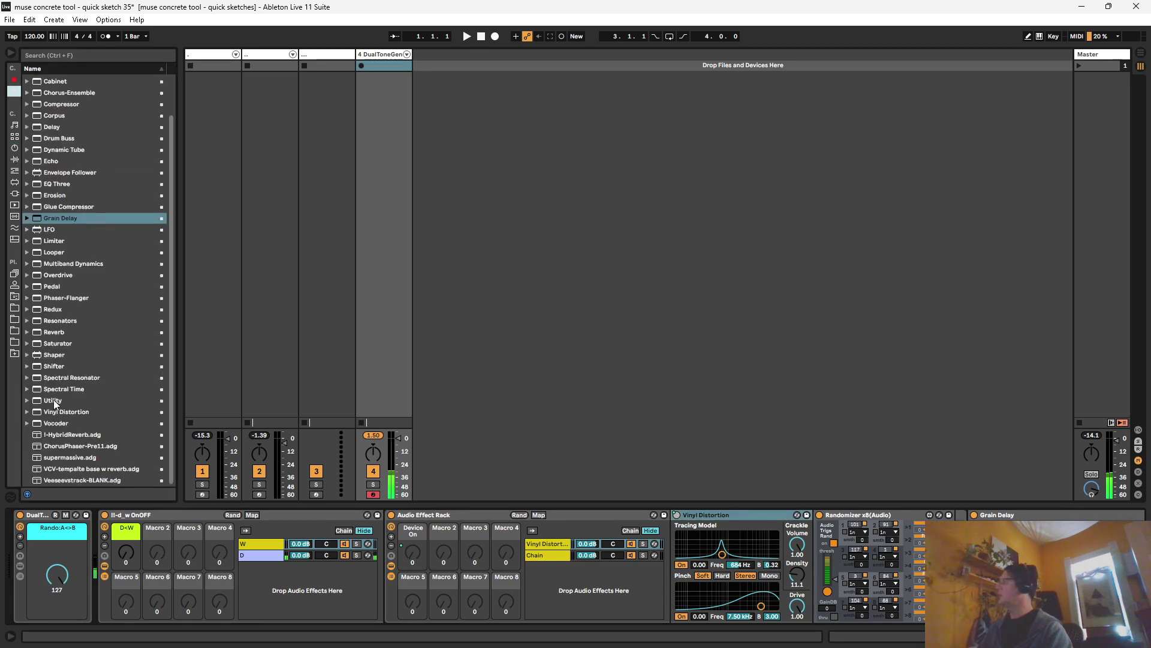
pyautogui.moveTo(57, 400); pyautogui.dragTo(734, 550)
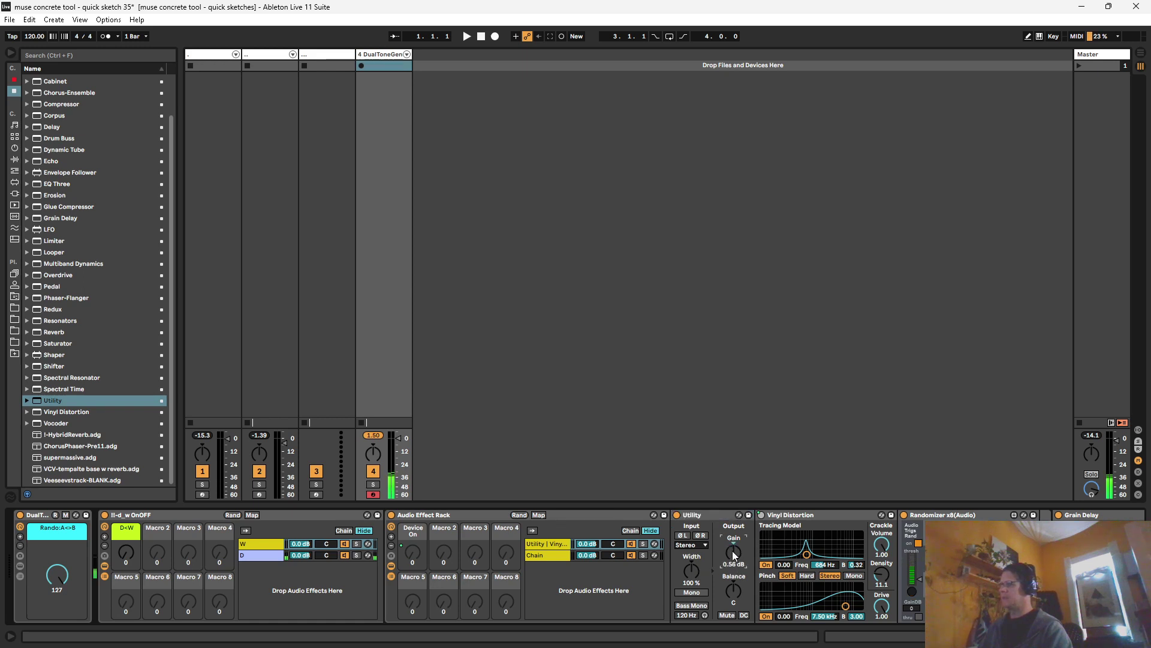
pyautogui.click(726, 615)
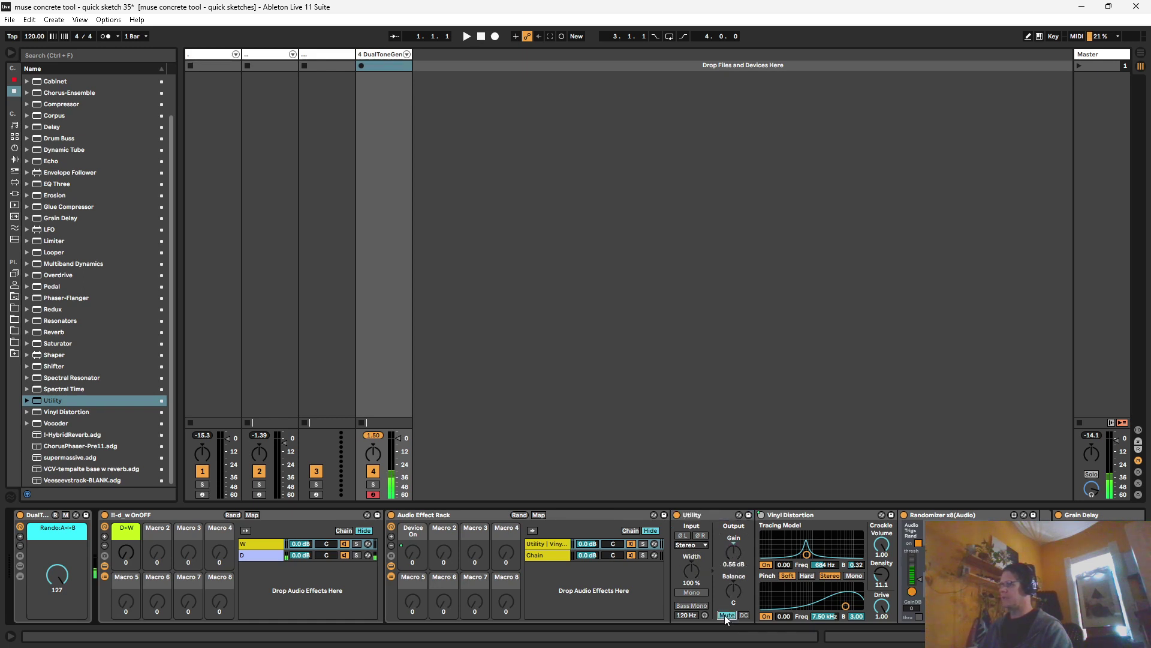
# Step: Place a copy of the Audio Effect Rack after Grain Delay and show the copy's chain list and devices
pyautogui.click(422, 514)
pyautogui.click(391, 566)
pyautogui.click(392, 576)
pyautogui.moveTo(408, 515); pyautogui.dragTo(709, 532)
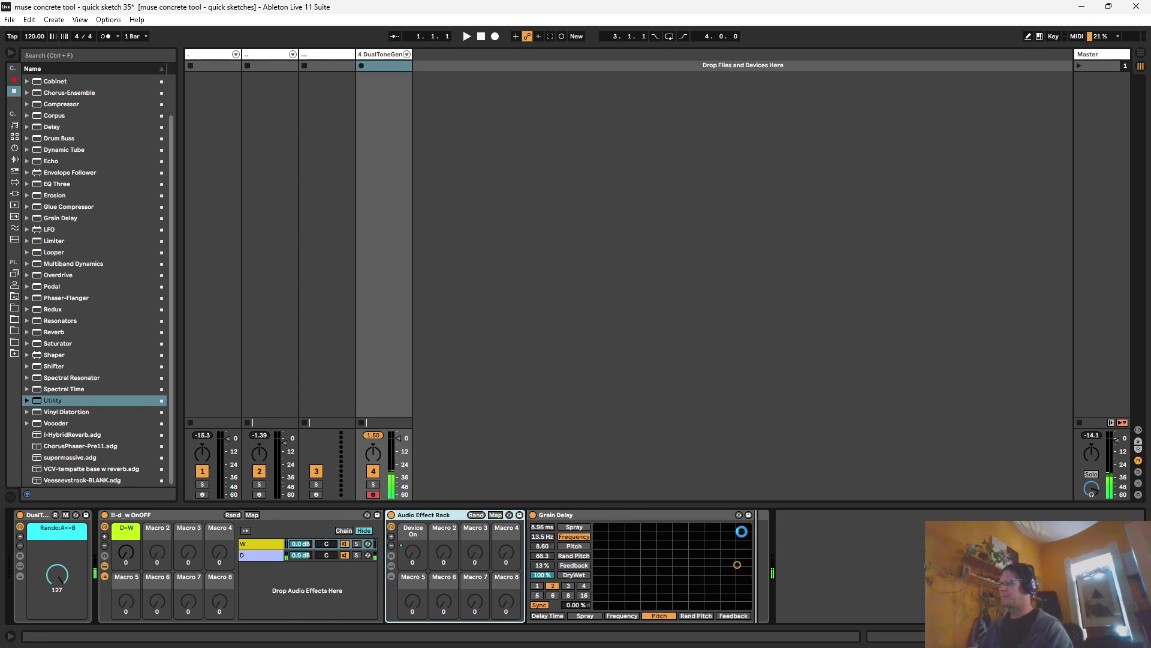
pyautogui.click(763, 575)
pyautogui.doubleClick(911, 542)
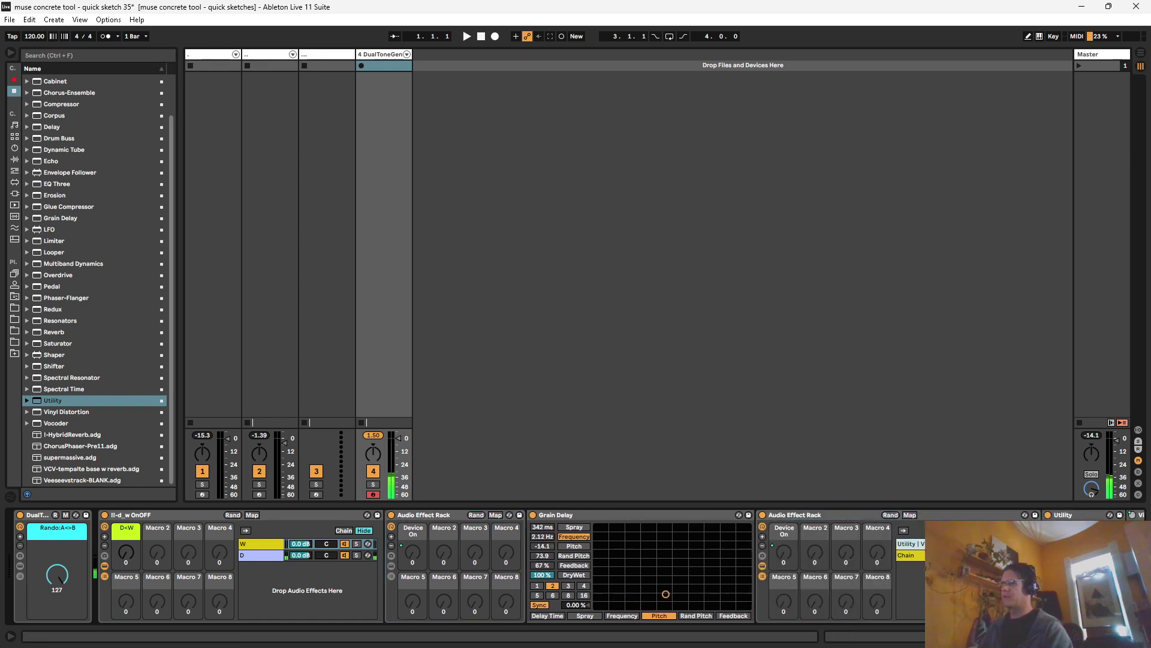
pyautogui.hscroll(4, 466, 566)
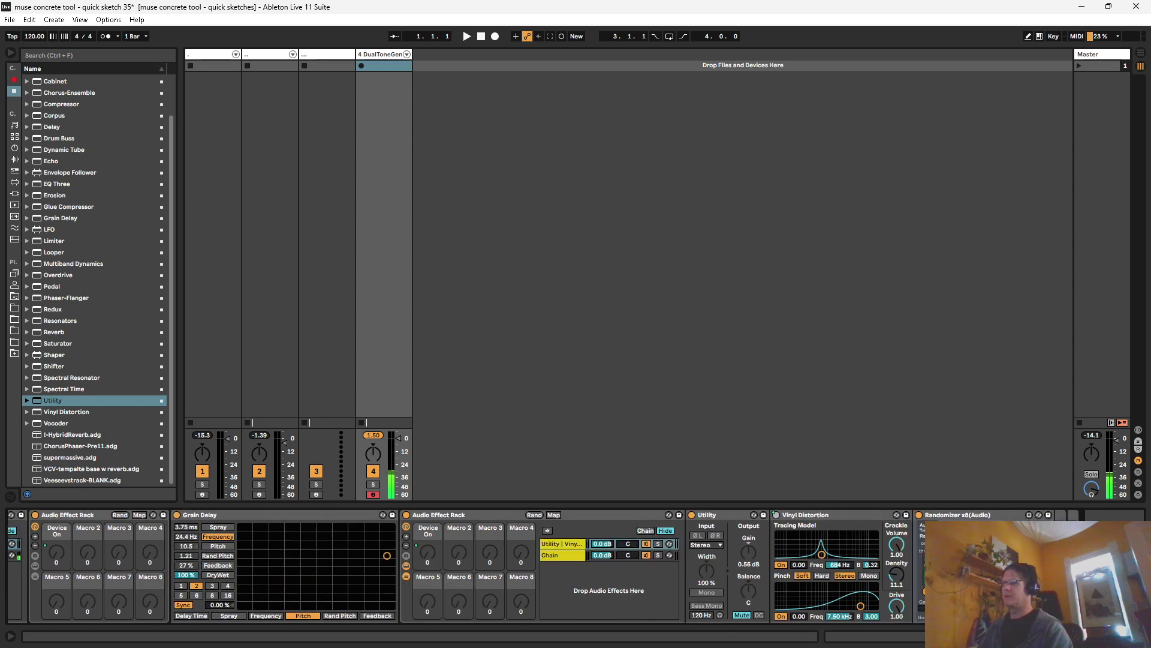
# Step: Hide the chain list and devices of the copied Audio Effect Rack and rename the rack "template"
pyautogui.click(407, 576)
pyautogui.click(406, 566)
pyautogui.click(425, 515)
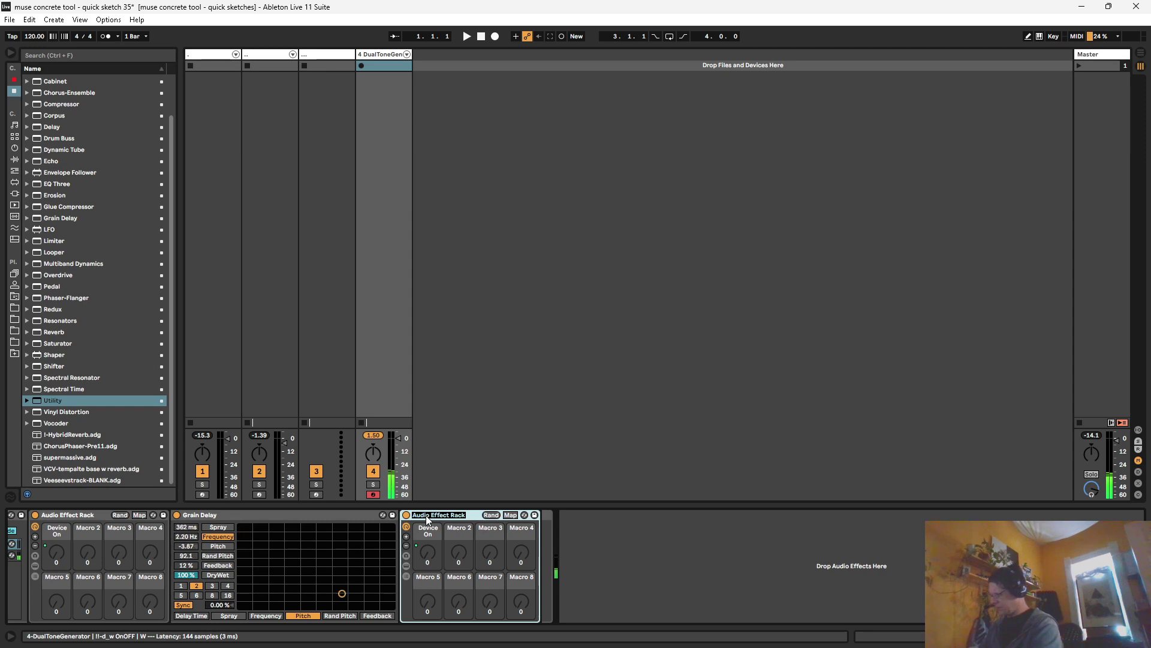
pyautogui.write('template')
pyautogui.press('Return')
# Step: Show the chain list of the original Audio Effect Rack before Grain Delay and rename the rack "graindelay"
pyautogui.hscroll(-5, 298, 589)
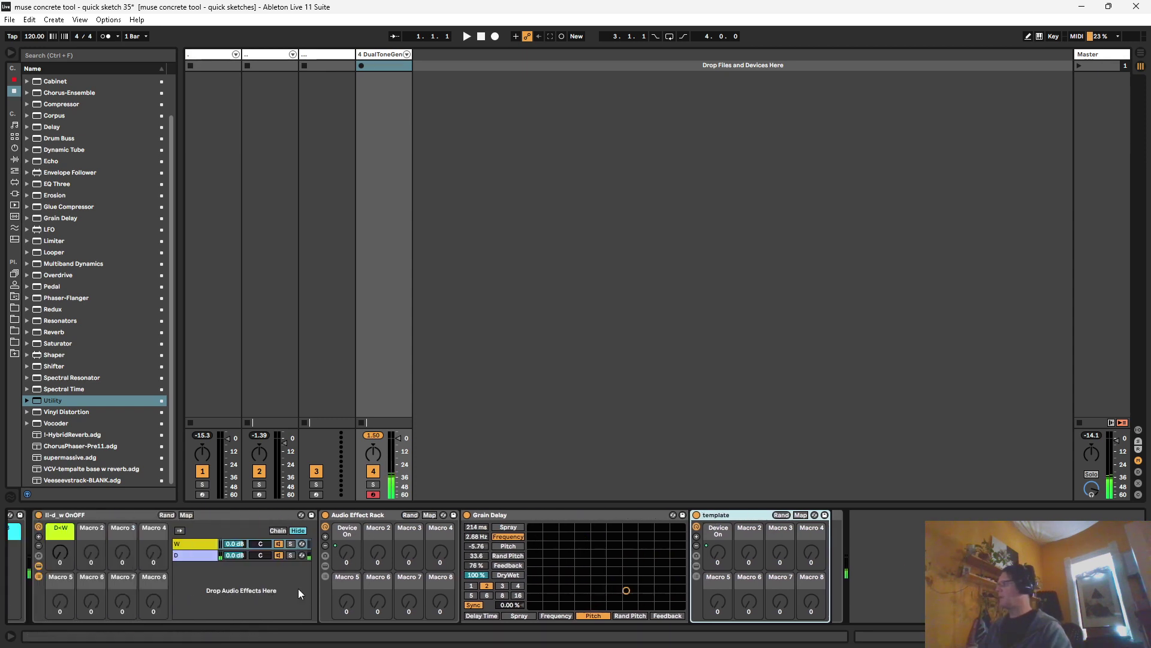
pyautogui.click(325, 576)
pyautogui.click(355, 514)
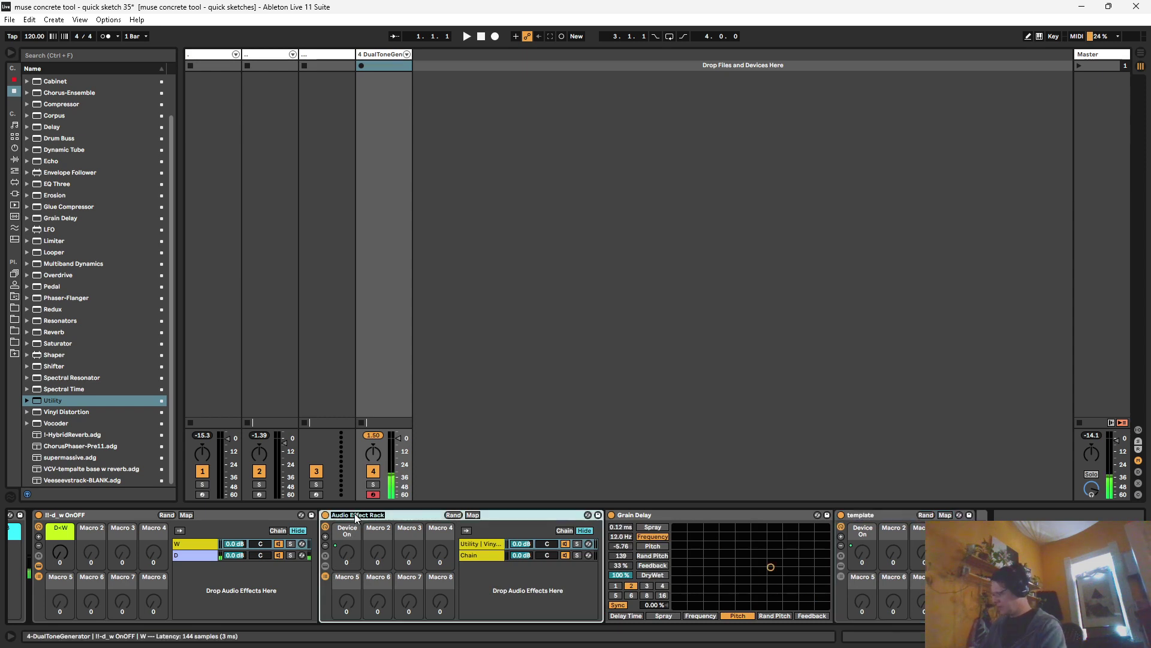
pyautogui.write('graindelay')
pyautogui.press('Return')
# Step: Move the Grain Delay device into the second chain of the graindelay rack, below the Utility and Vinyl Distortion chain
pyautogui.click(657, 513)
pyautogui.click(484, 555)
pyautogui.moveTo(484, 555); pyautogui.dragTo(484, 554)
pyautogui.click(483, 554)
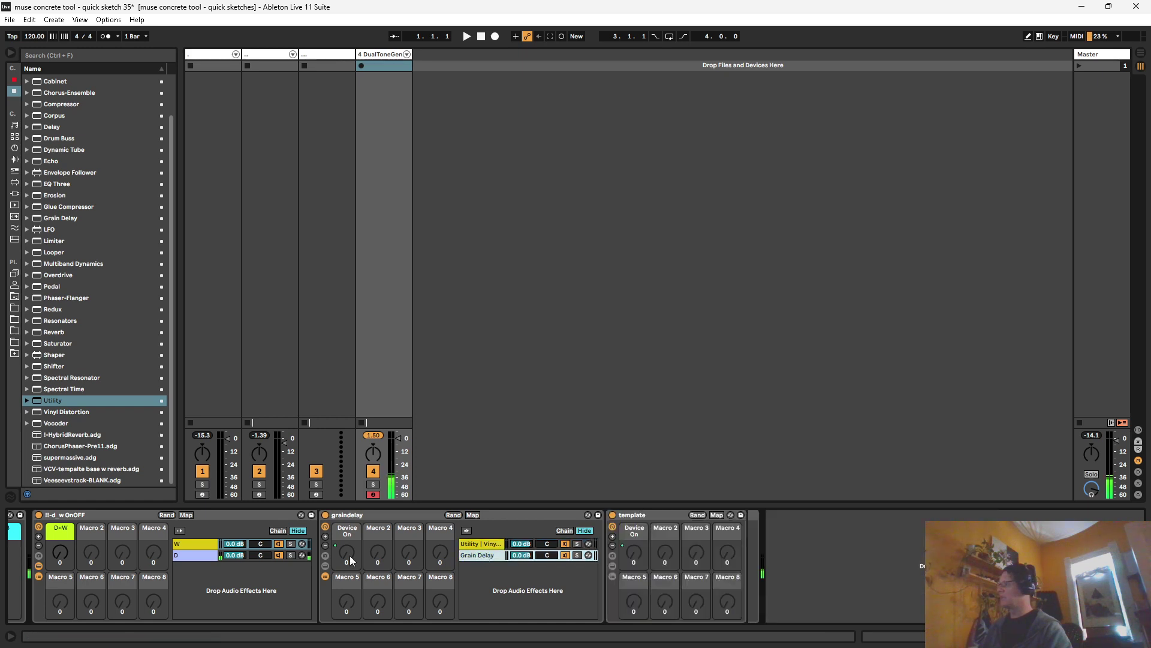
# Step: Set the D<W macro of the !!-d_w OnOFF rack to 127 and fold Utility and Vinyl Distortion in the graindelay rack's first chain
pyautogui.click(81, 514)
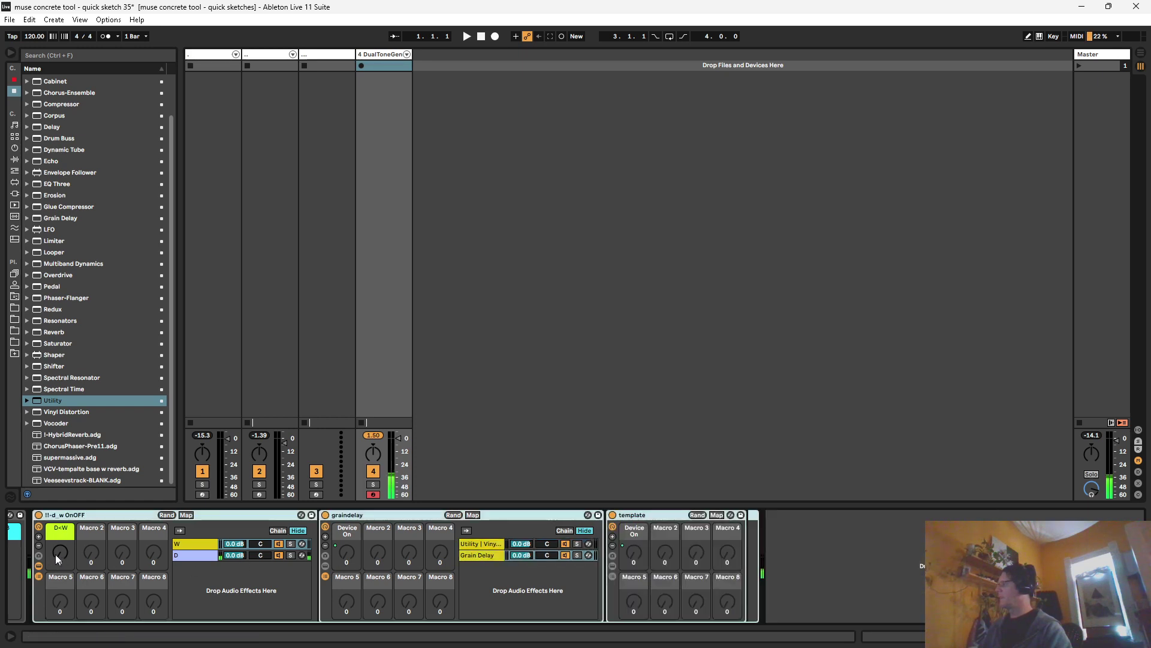
pyautogui.moveTo(59, 552); pyautogui.dragTo(109, 461)
pyautogui.click(487, 544)
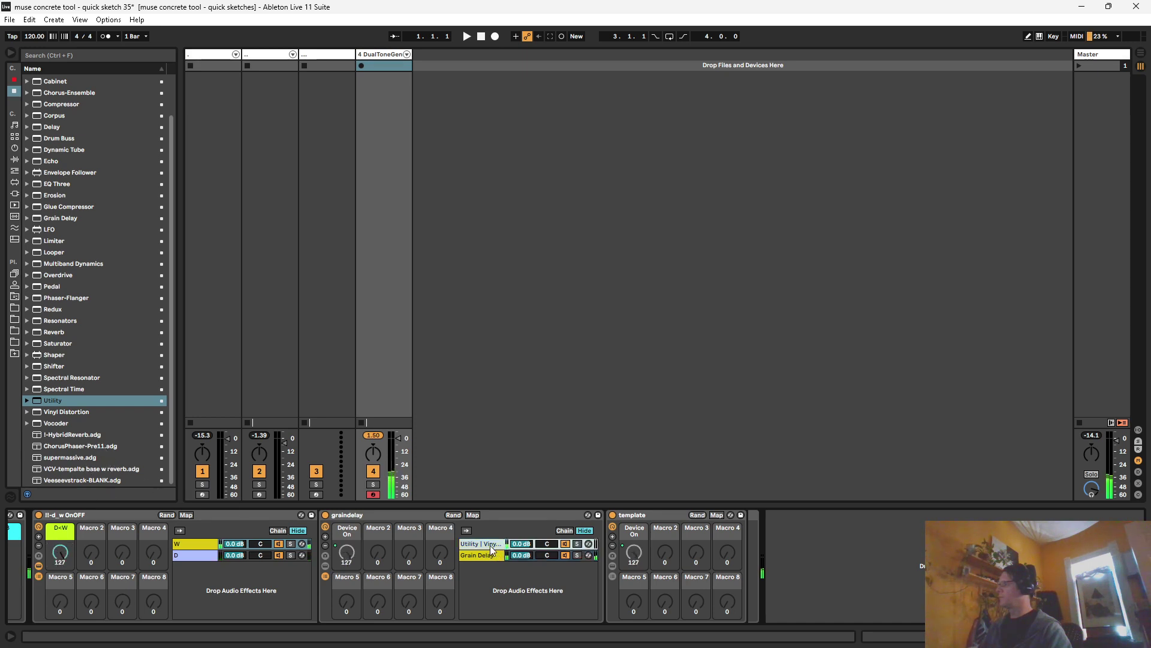
pyautogui.doubleClick(642, 517)
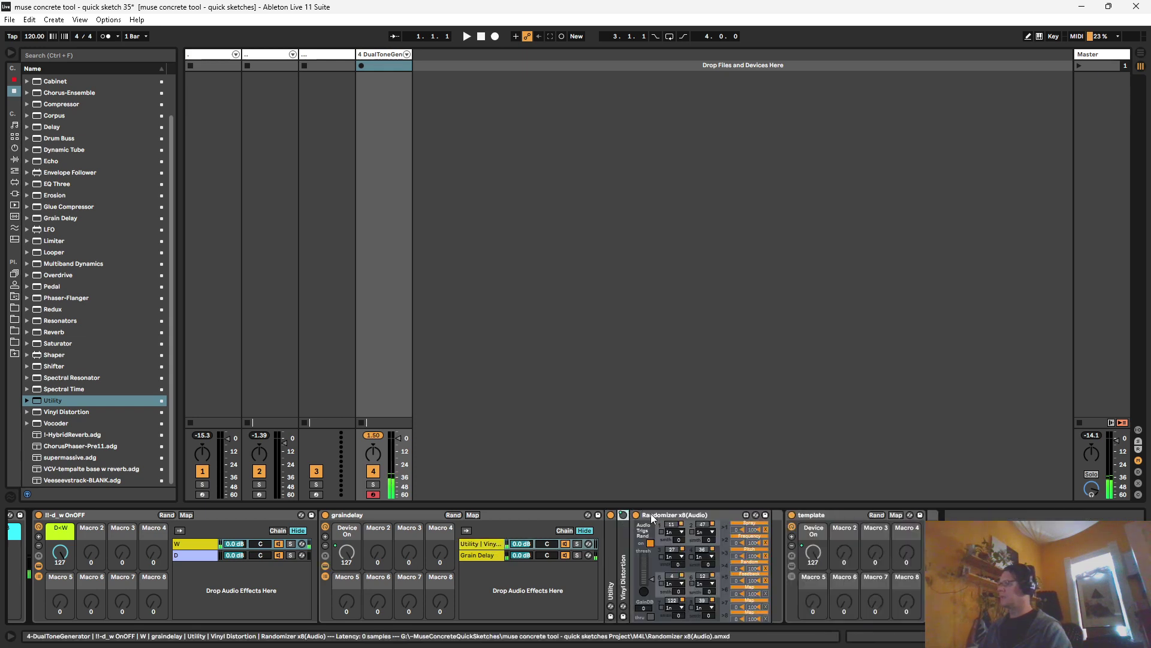
# Step: Sweep the D<W macro to test the Grain Delay chain, and raise the minimum of the Randomizer's Pitch mapping slightly
pyautogui.click(497, 555)
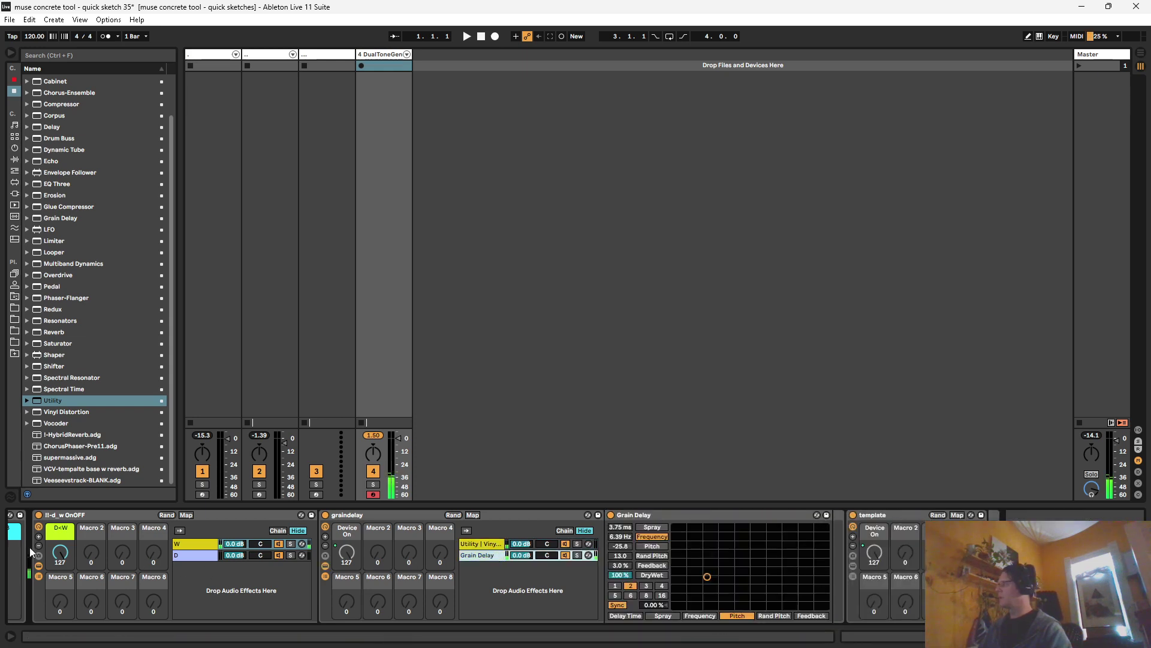
pyautogui.moveTo(55, 551); pyautogui.dragTo(83, 483)
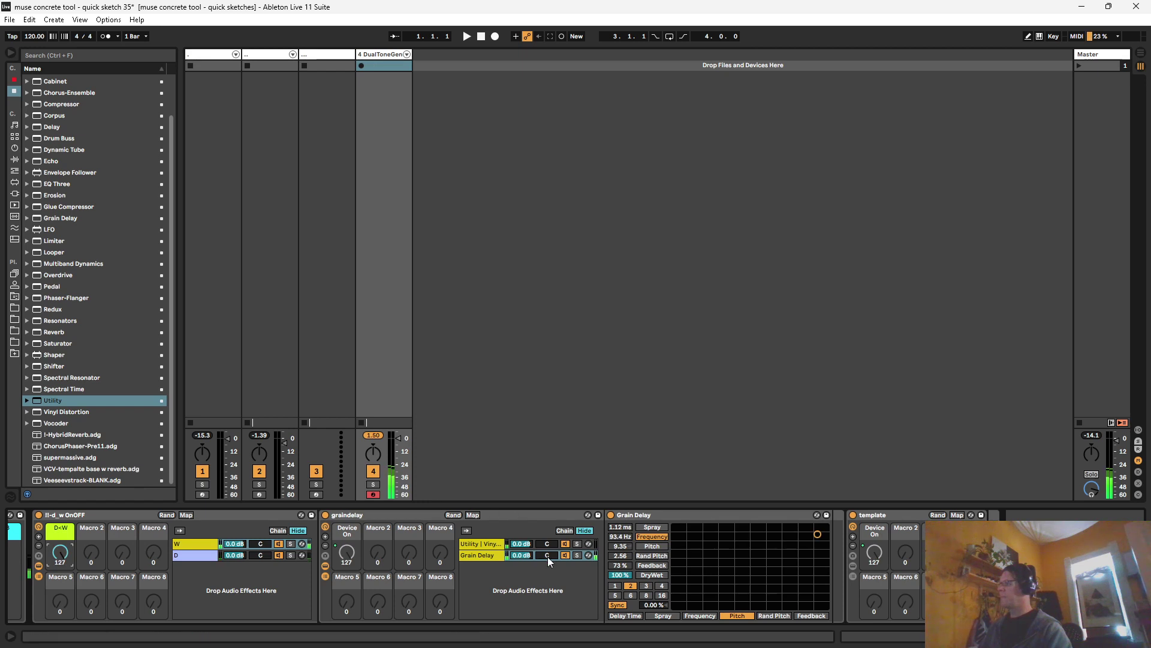
pyautogui.click(471, 543)
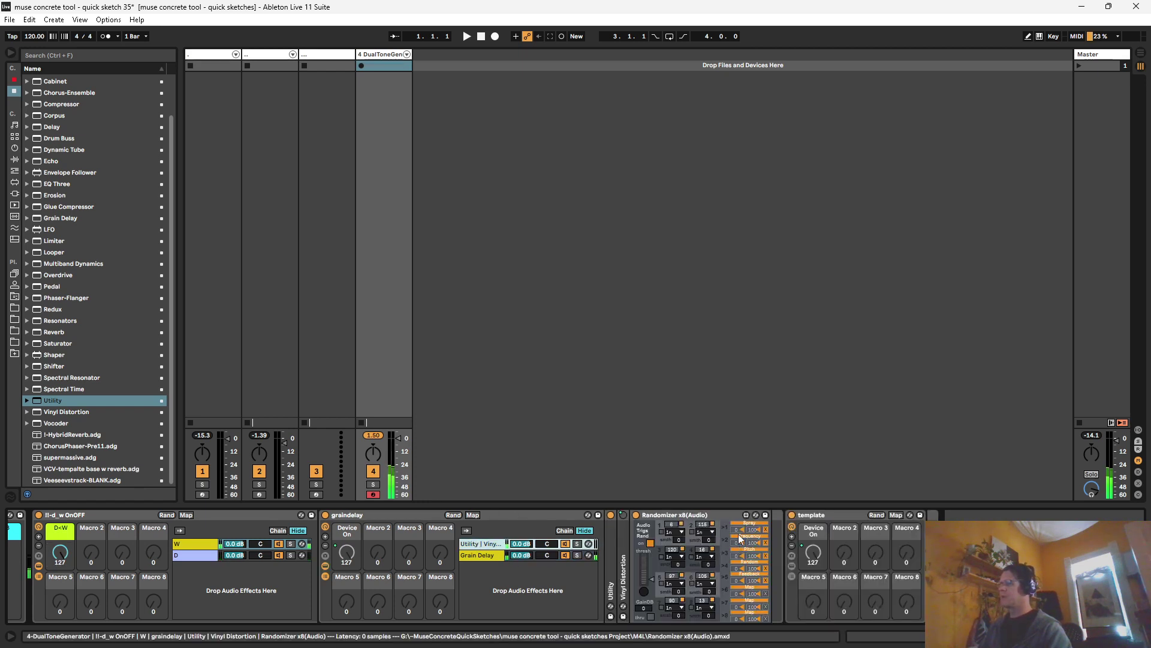
pyautogui.moveTo(738, 558); pyautogui.dragTo(739, 551)
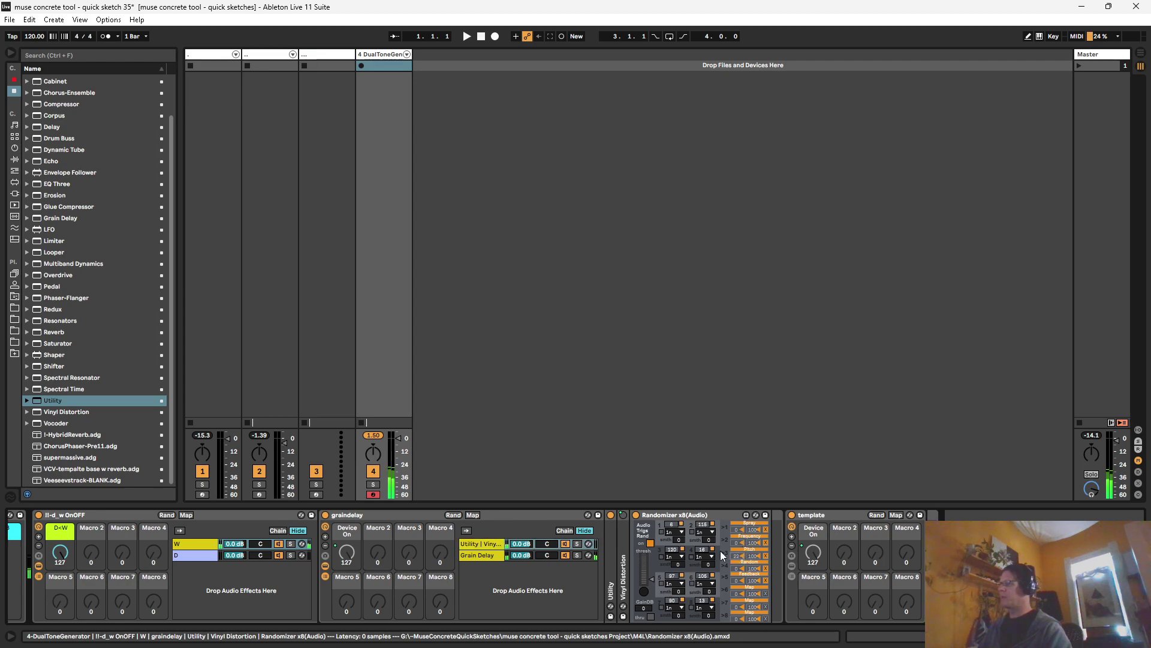
pyautogui.moveTo(79, 555)
pyautogui.mouseDown()
pyautogui.moveTo(73, 592)
pyautogui.moveTo(96, 548)
pyautogui.mouseUp()
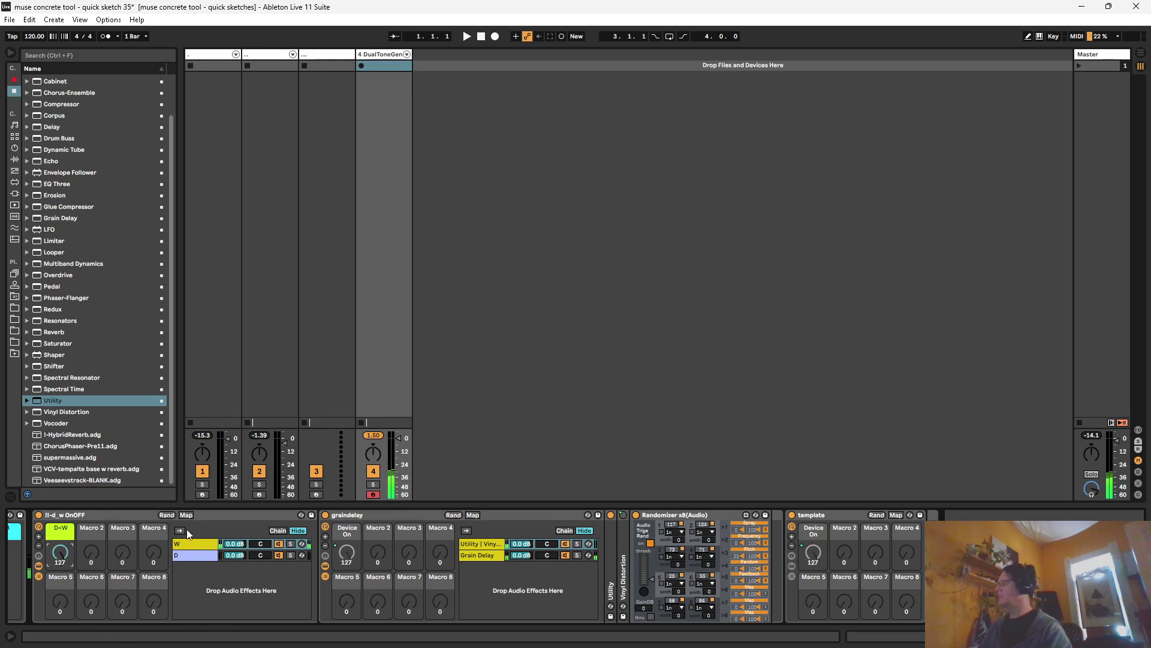
# Step: Fold the graindelay rack and show the template rack's chain list with its empty second chain selected
pyautogui.doubleClick(348, 516)
pyautogui.click(366, 516)
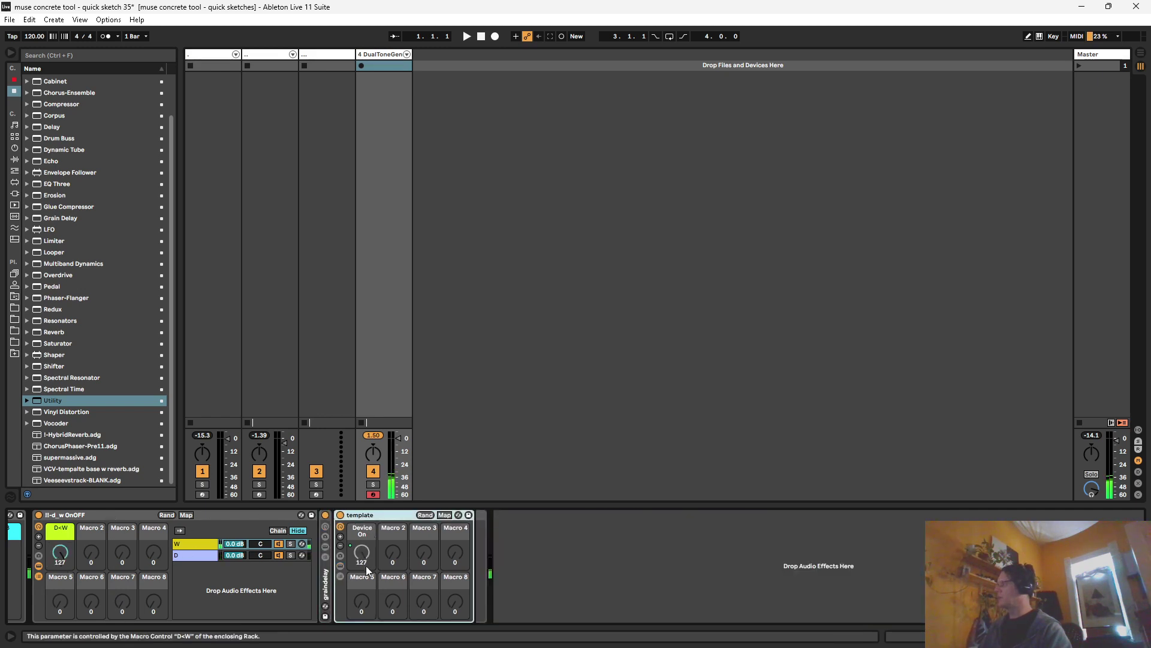
pyautogui.click(342, 576)
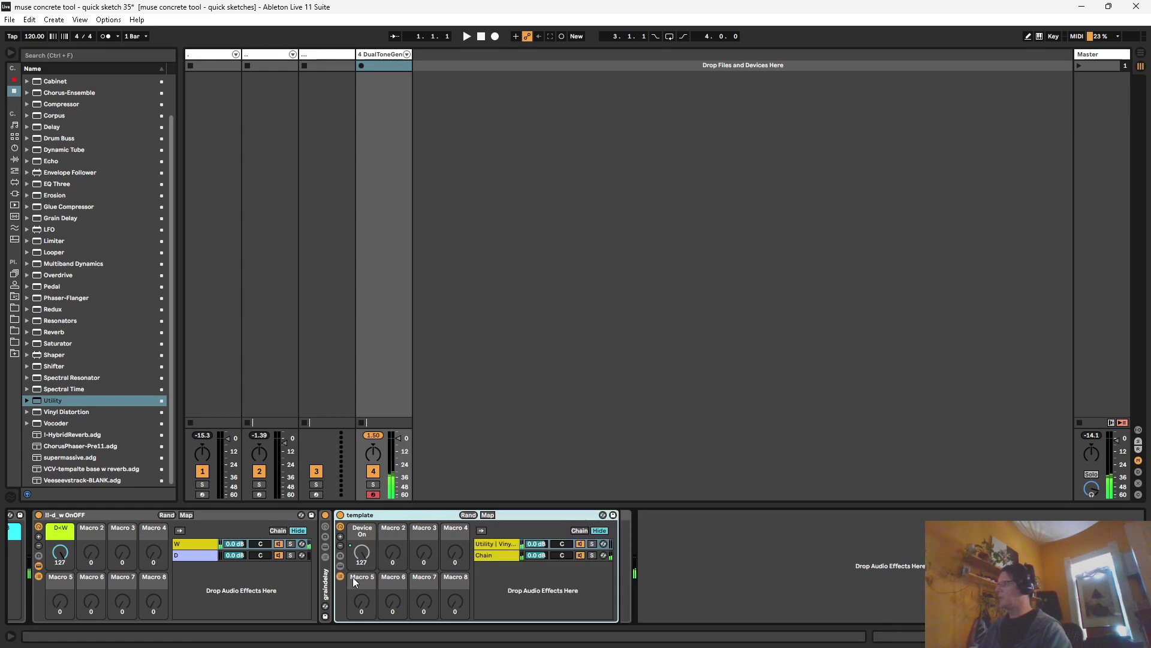
pyautogui.click(494, 552)
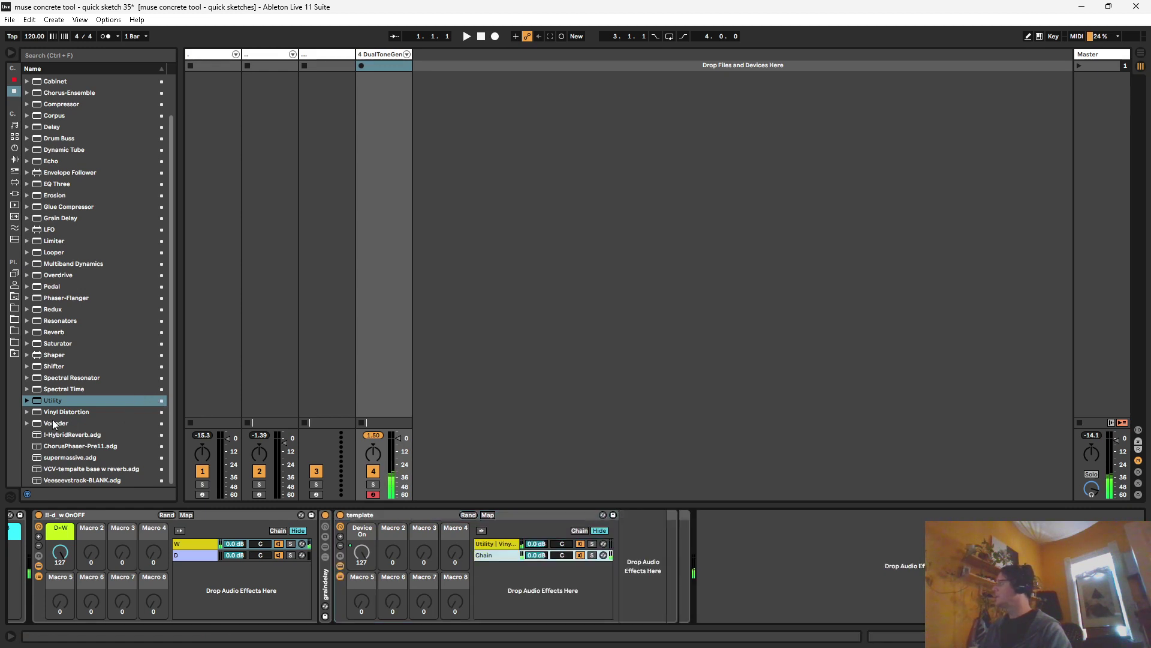
pyautogui.click(48, 308)
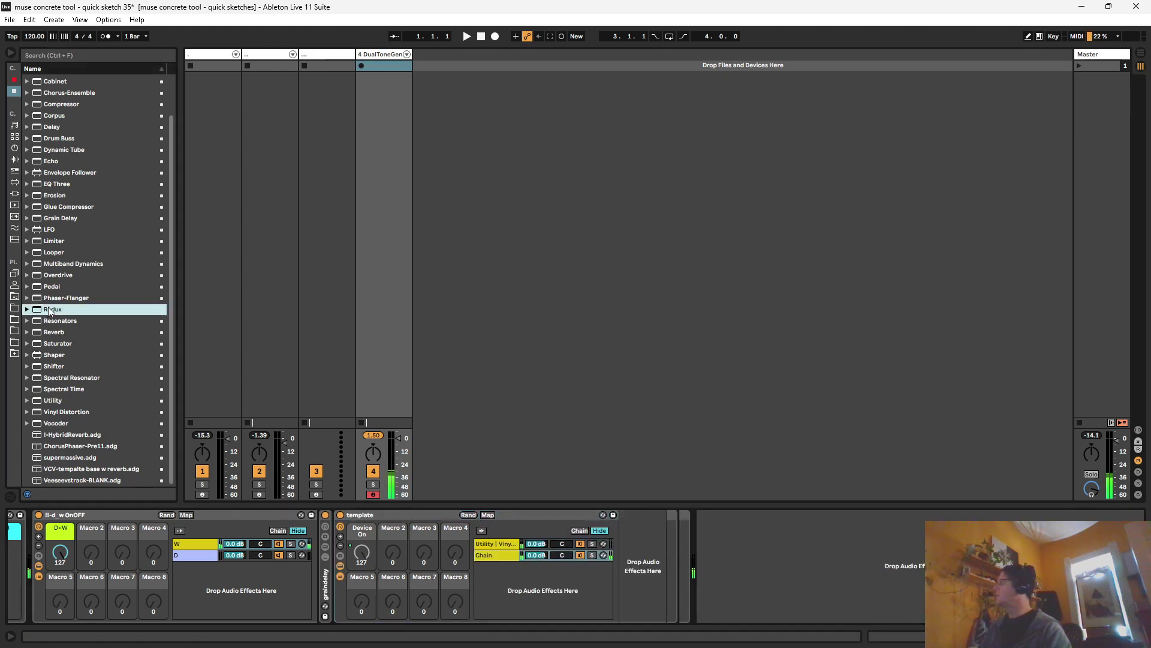
pyautogui.moveTo(53, 299)
pyautogui.mouseDown()
pyautogui.moveTo(548, 470)
pyautogui.moveTo(620, 531)
pyautogui.mouseUp()
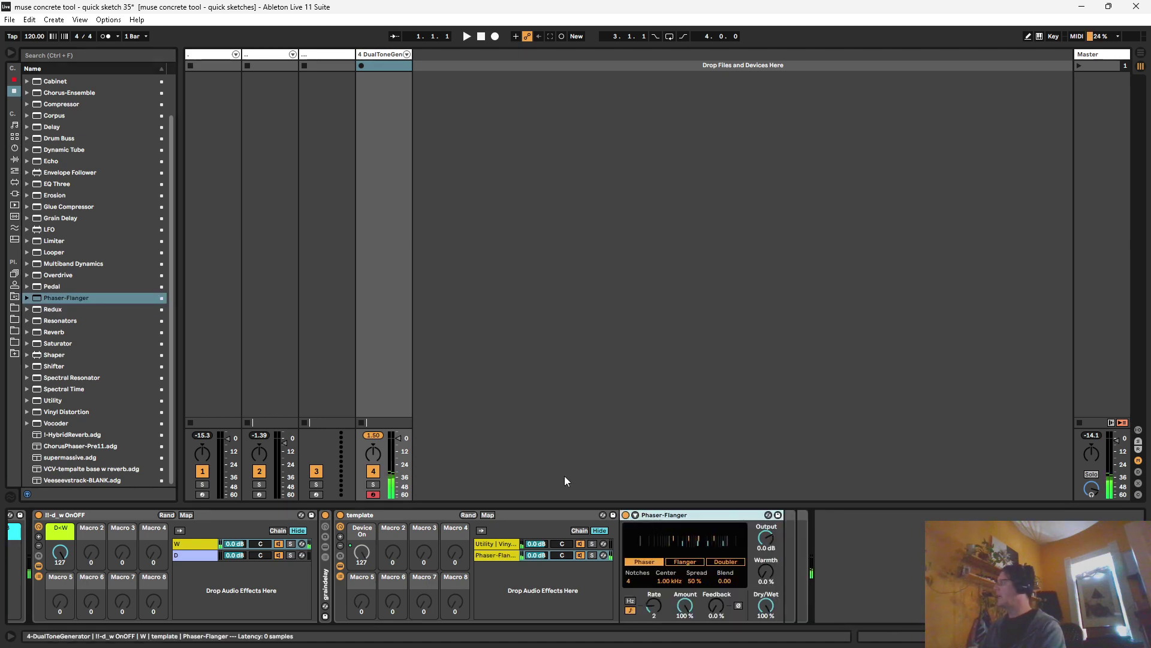
pyautogui.press('Delete')
# Step: Add the ChorusPhaser-Pre11.adg preset to the template rack's second chain and hide the preset's macro controls
pyautogui.moveTo(73, 446)
pyautogui.mouseDown()
pyautogui.moveTo(492, 494)
pyautogui.moveTo(642, 537)
pyautogui.mouseUp()
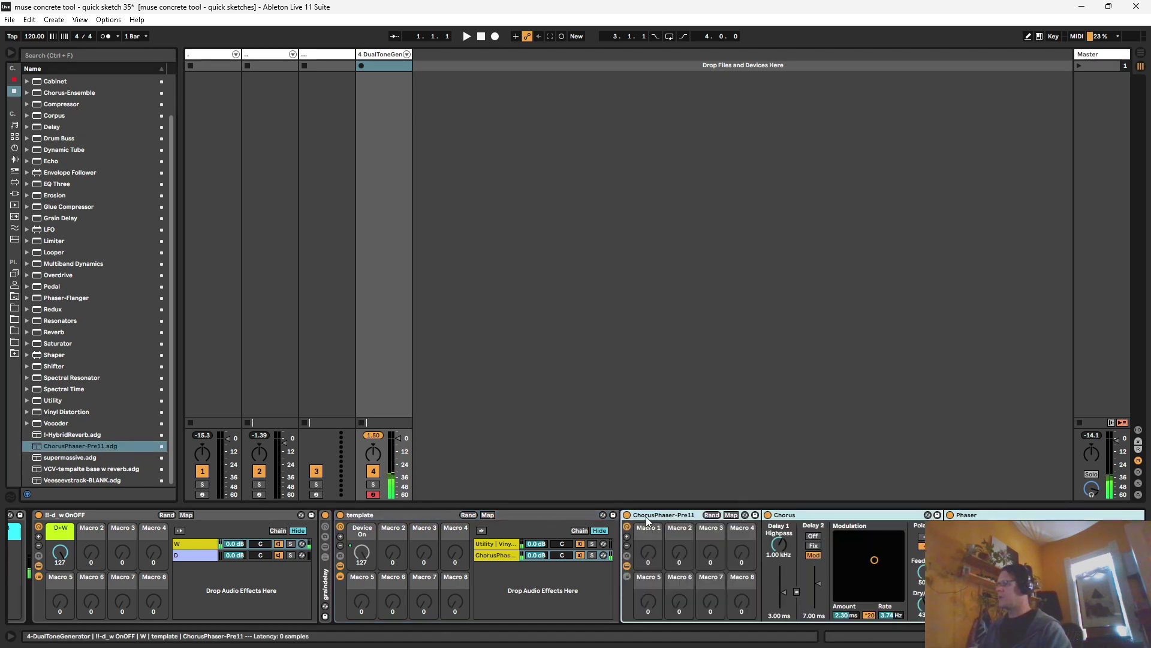
pyautogui.click(793, 513)
pyautogui.click(671, 514)
pyautogui.click(626, 526)
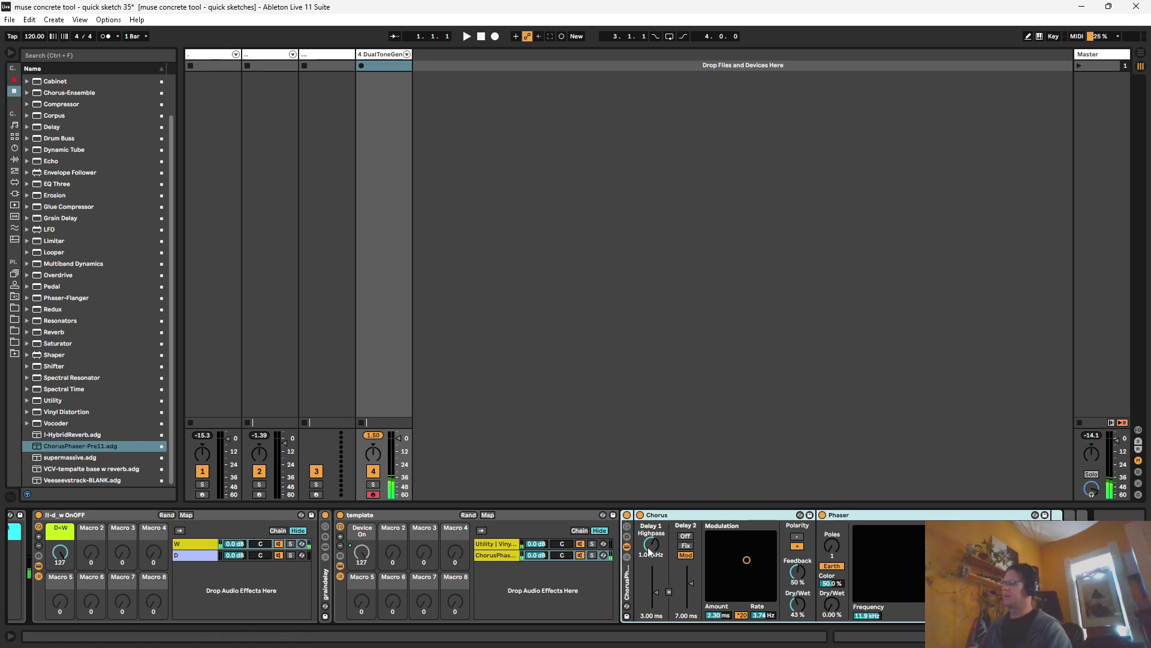
# Step: Set the Chorus modulation amount to 5.22 ms and rate to 3.22 Hz, and check both chains of the template rack
pyautogui.moveTo(747, 560)
pyautogui.mouseDown()
pyautogui.moveTo(770, 535)
pyautogui.moveTo(755, 534)
pyautogui.moveTo(771, 552)
pyautogui.moveTo(743, 540)
pyautogui.mouseUp()
pyautogui.click(622, 586)
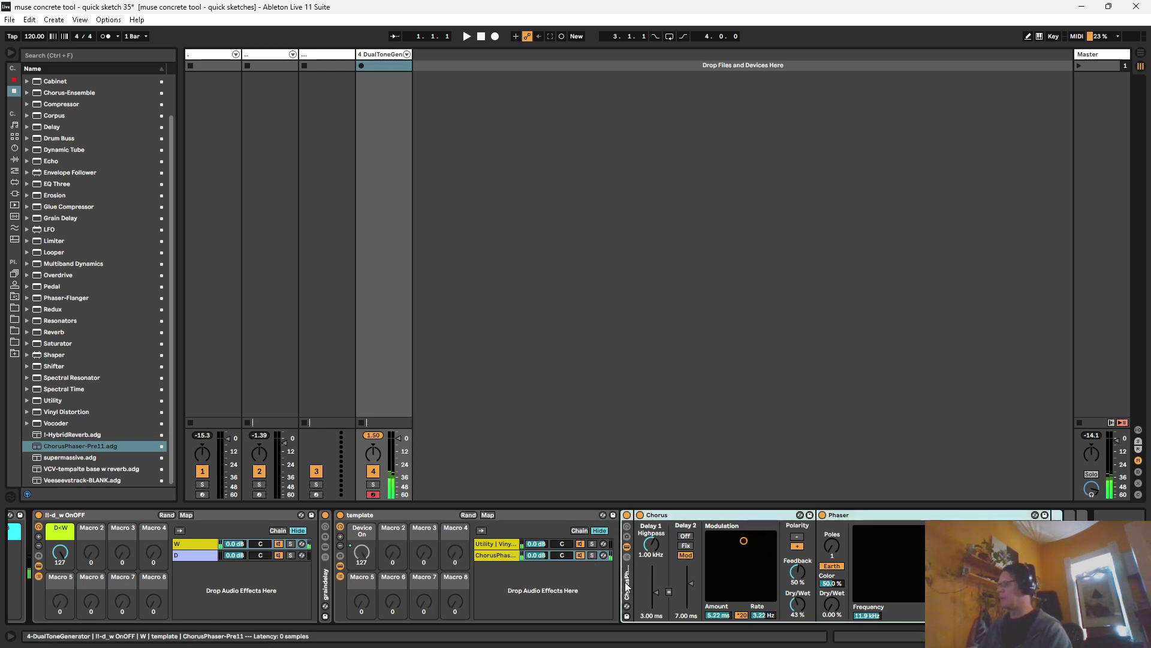
pyautogui.click(494, 555)
pyautogui.click(494, 544)
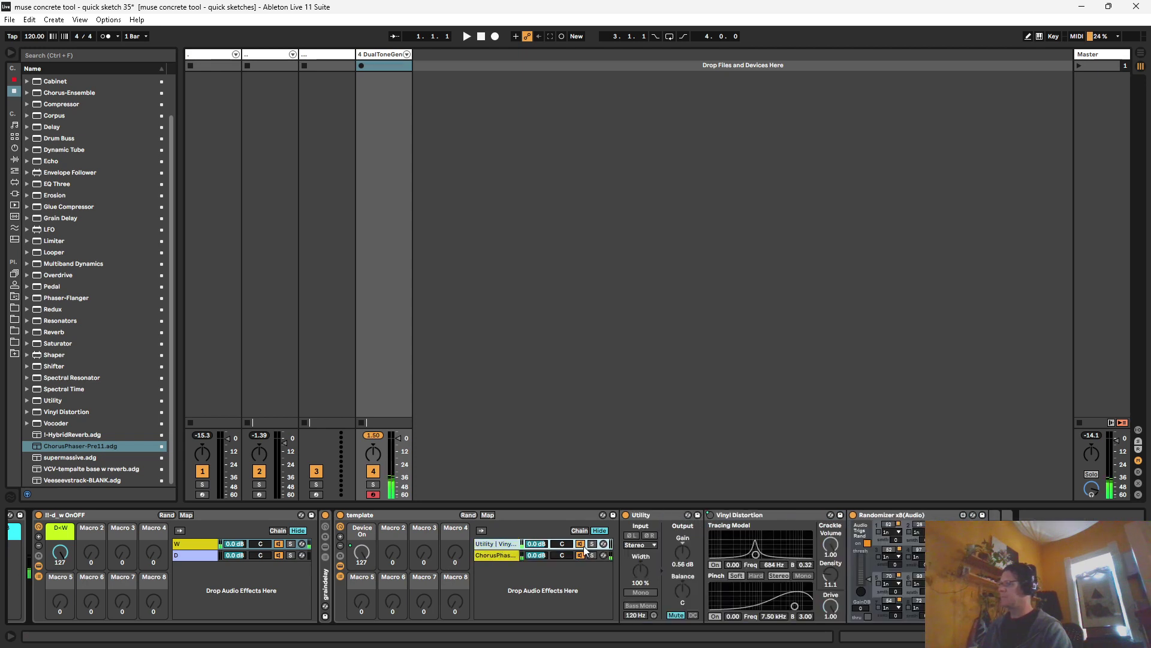
pyautogui.click(491, 555)
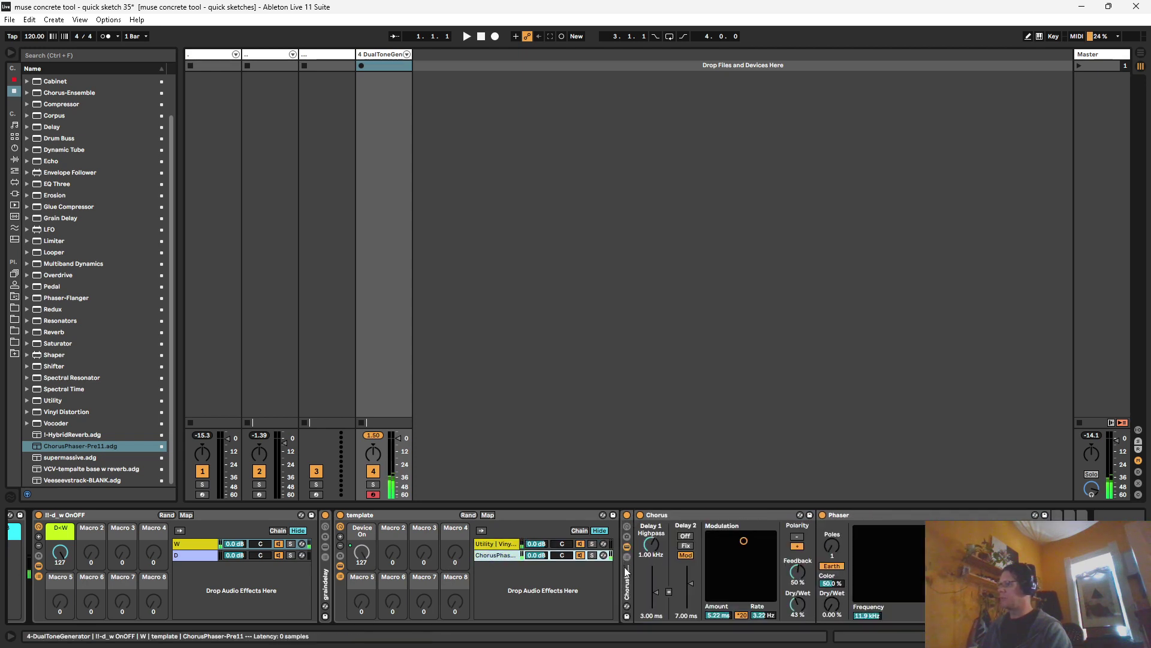
# Step: Hide the template rack's macro controls and move the ChorusPhaser-Pre11 rack out of its chain to directly after the template rack
pyautogui.click(341, 528)
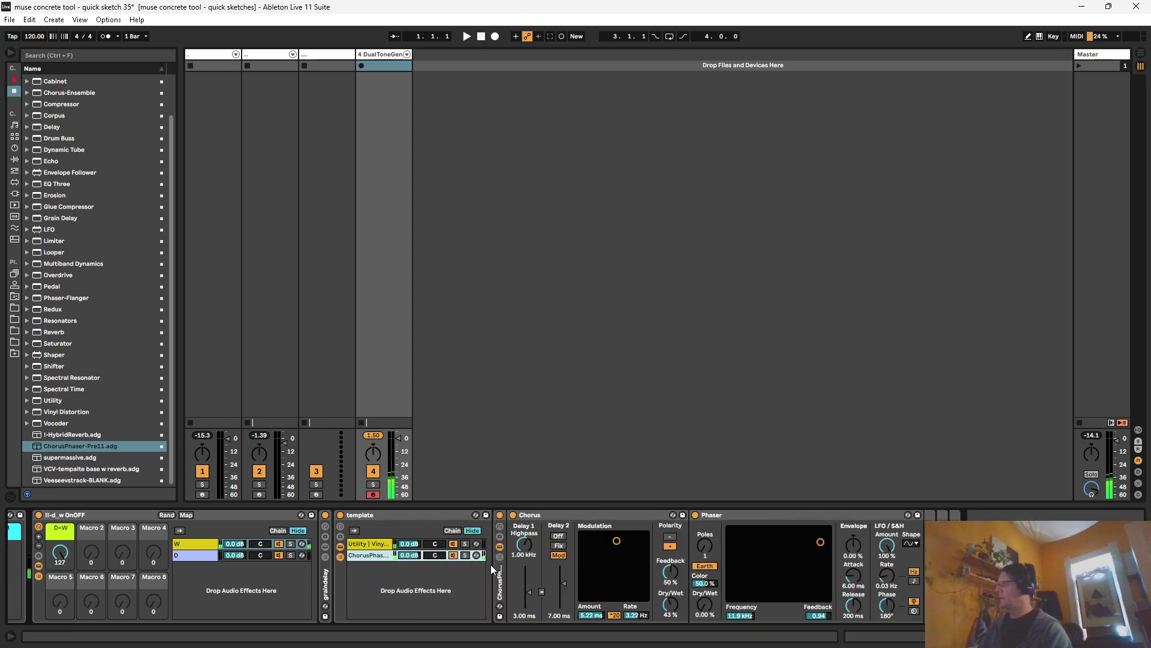
pyautogui.click(503, 570)
pyautogui.moveTo(503, 569); pyautogui.dragTo(949, 564)
# Step: Fold Utility and Vinyl Distortion in the template rack's first chain and clear all eight parameter mappings of the Randomizer
pyautogui.click(357, 544)
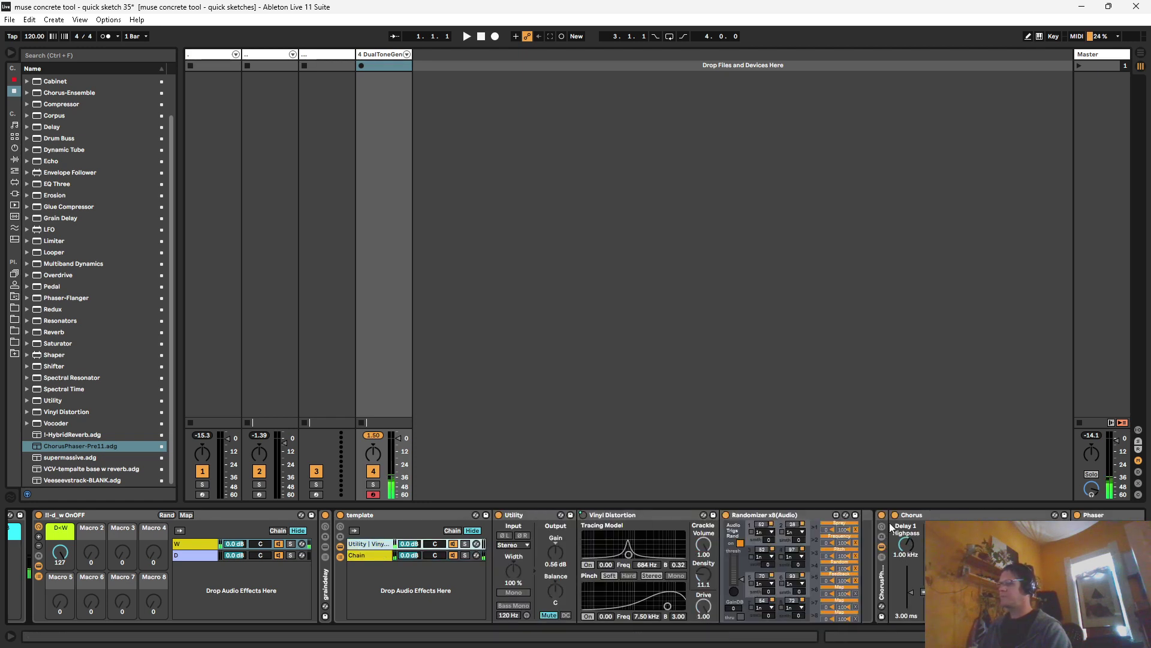
pyautogui.doubleClick(643, 514)
pyautogui.doubleClick(633, 514)
pyautogui.doubleClick(597, 528)
pyautogui.doubleClick(538, 515)
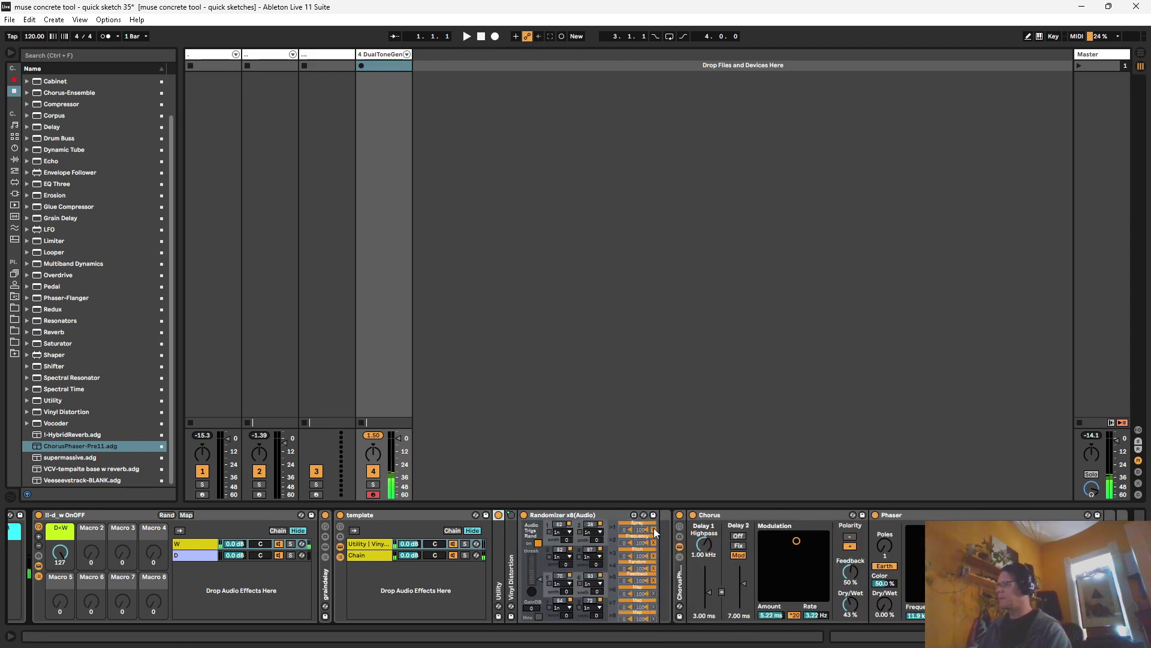
pyautogui.click(655, 580)
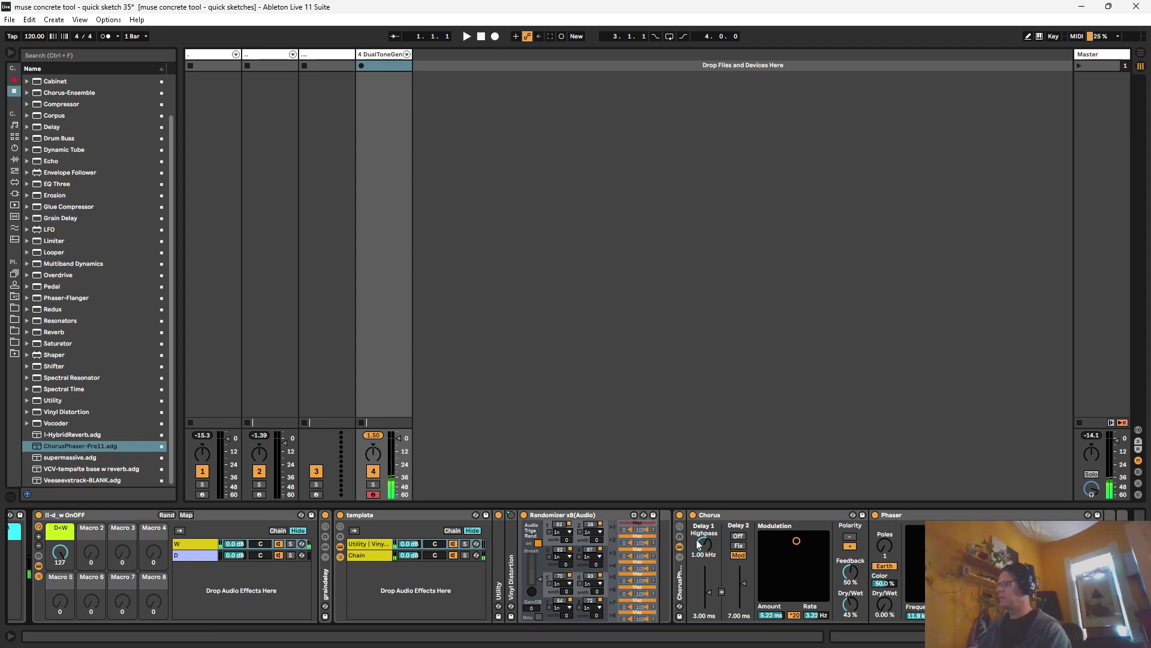
# Step: Map the first four Randomizer slots to the Chorus device's LFO Amount, LFO Rate, Feedback and Dry/Wet
pyautogui.click(777, 613)
pyautogui.click(647, 539)
pyautogui.click(819, 616)
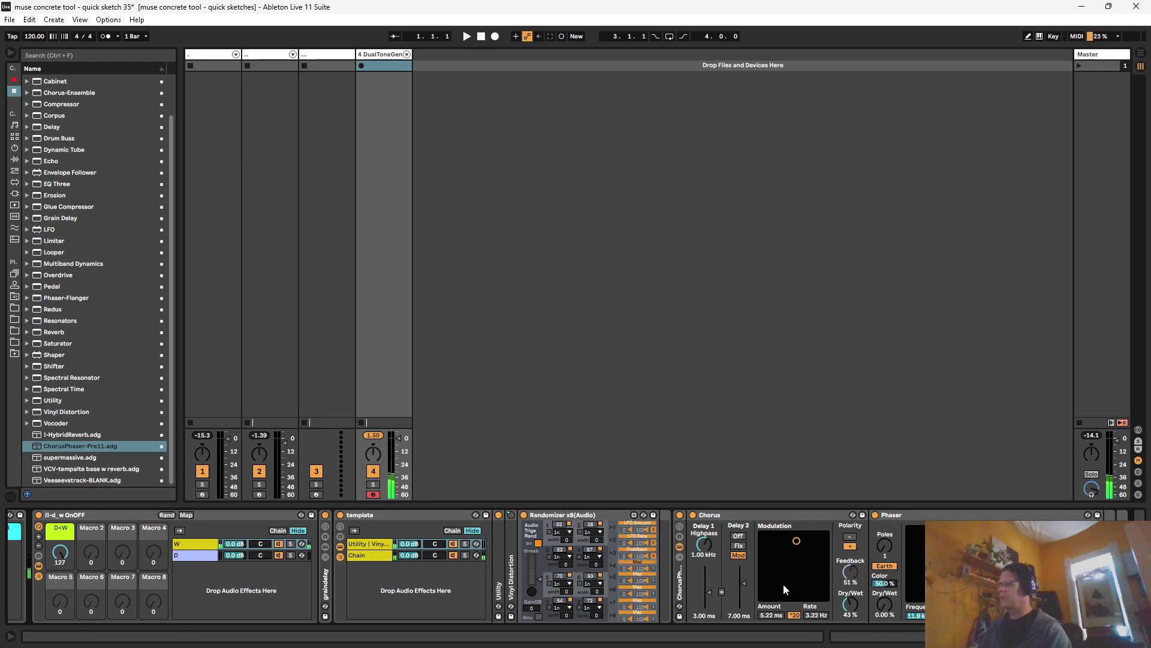
pyautogui.click(638, 561)
pyautogui.click(850, 606)
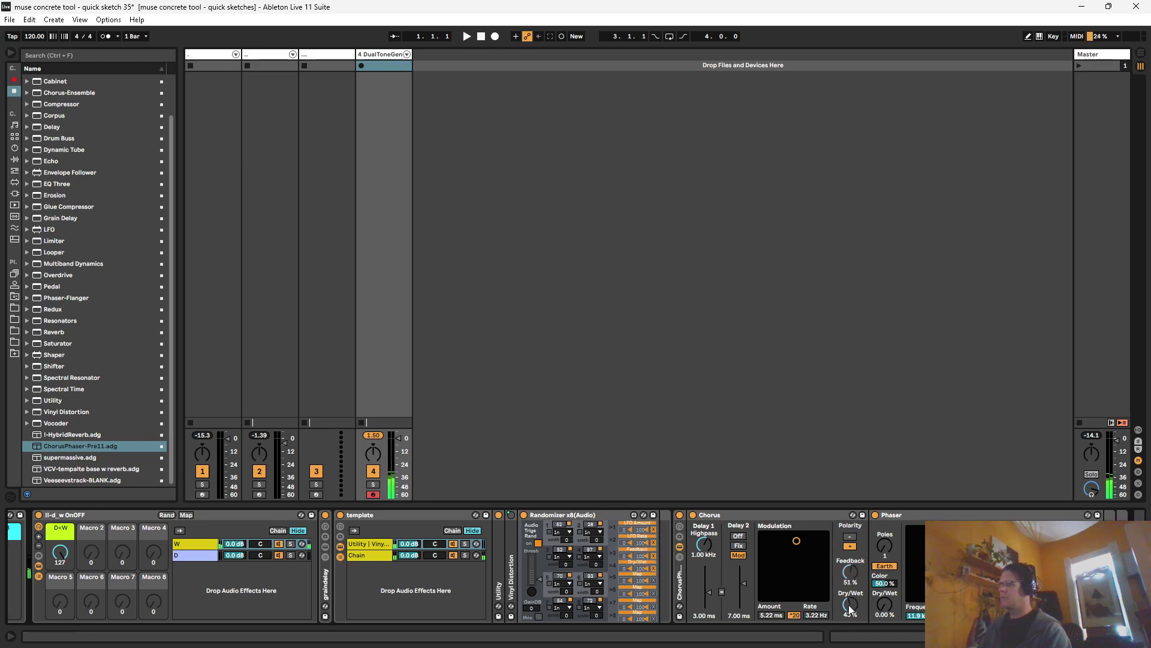
# Step: Map the last four Randomizer slots to the Phaser's Poles, LFO Frequency, Frequency and Feedback, and set the Phaser's Dry/Wet to 100%
pyautogui.click(632, 574)
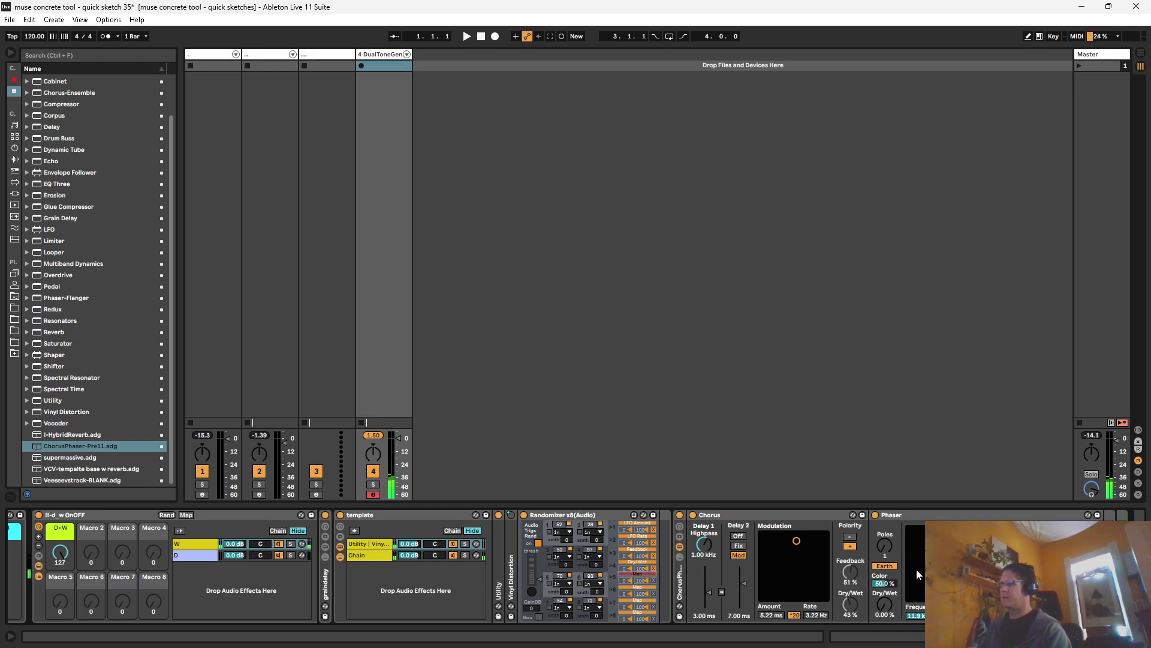
pyautogui.click(647, 587)
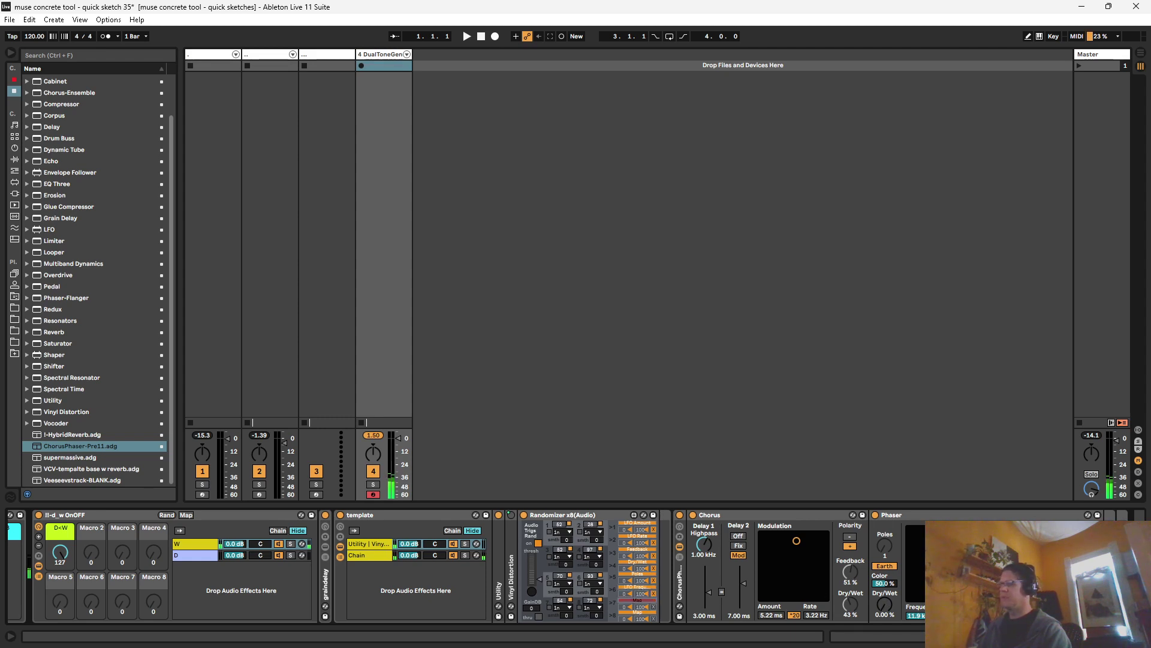
pyautogui.click(915, 614)
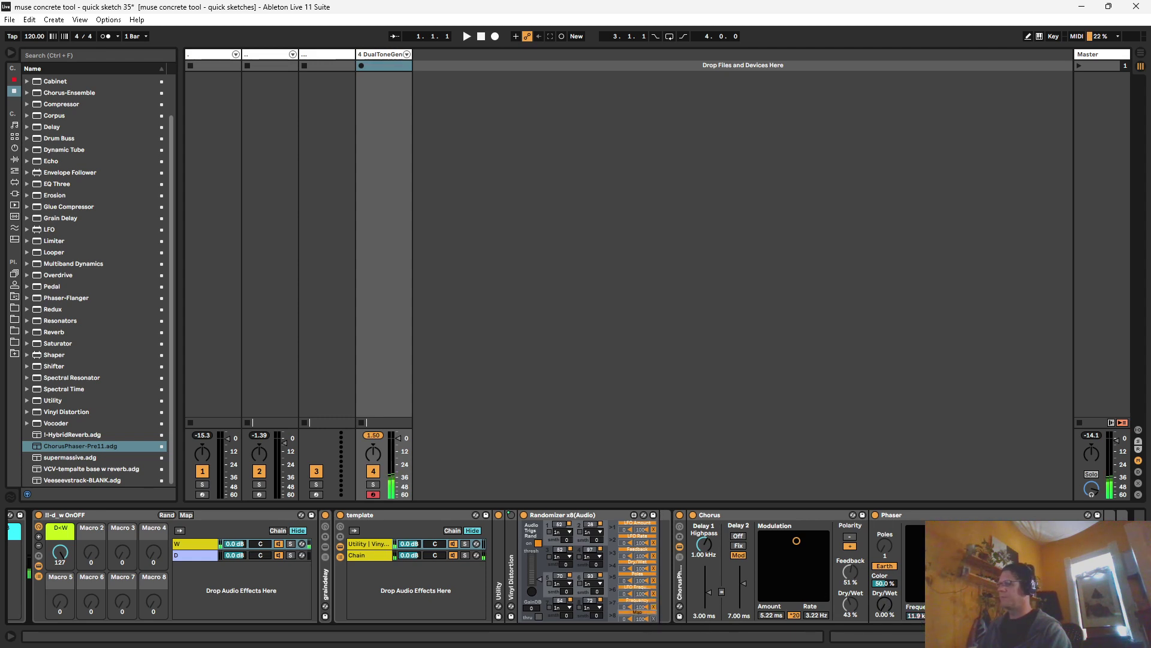
pyautogui.doubleClick(885, 611)
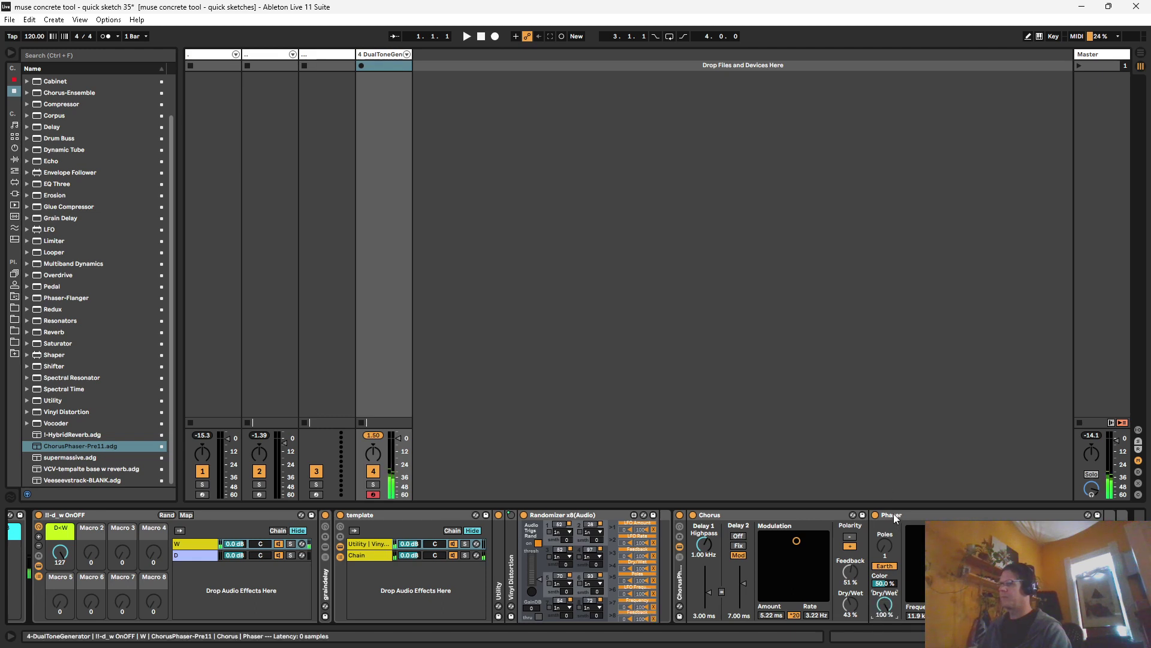
# Step: Move the ChorusPhaser-Pre11 rack back into the template rack's second chain and show only the template rack's macro controls
pyautogui.moveTo(697, 531); pyautogui.dragTo(368, 557)
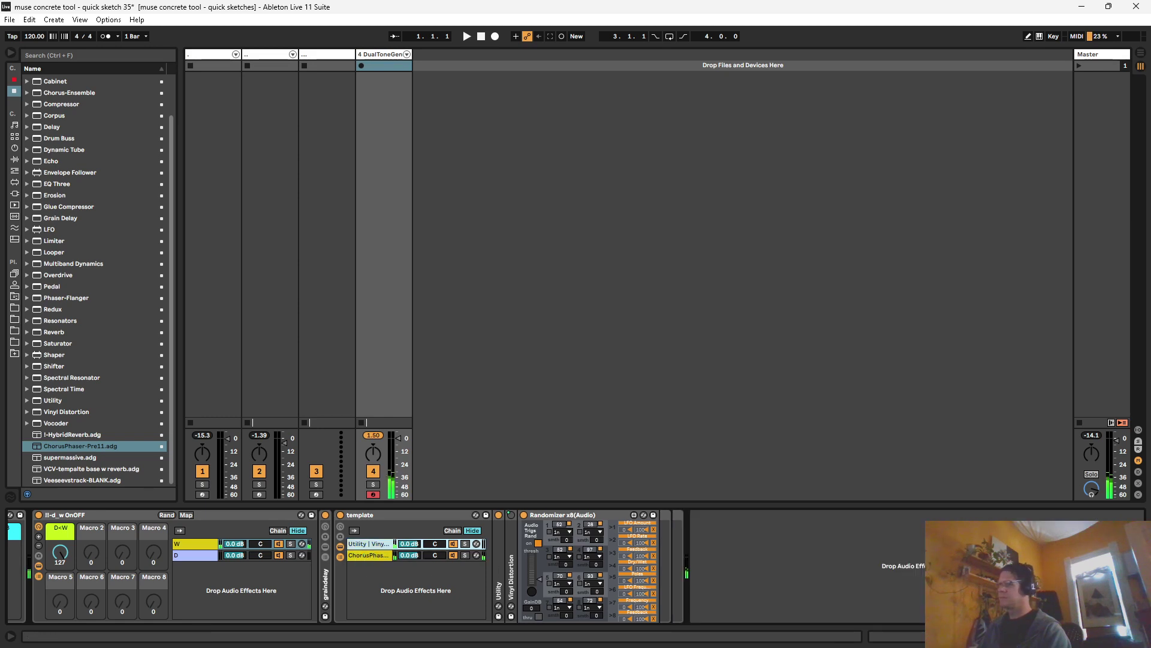
pyautogui.click(408, 525)
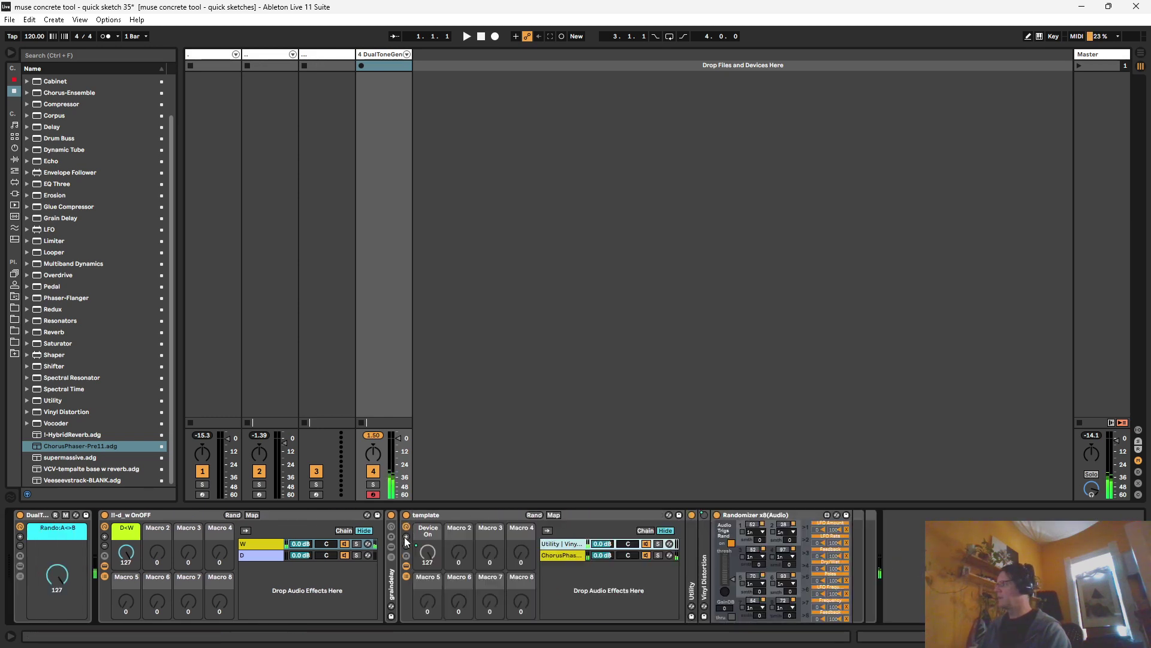
pyautogui.click(408, 575)
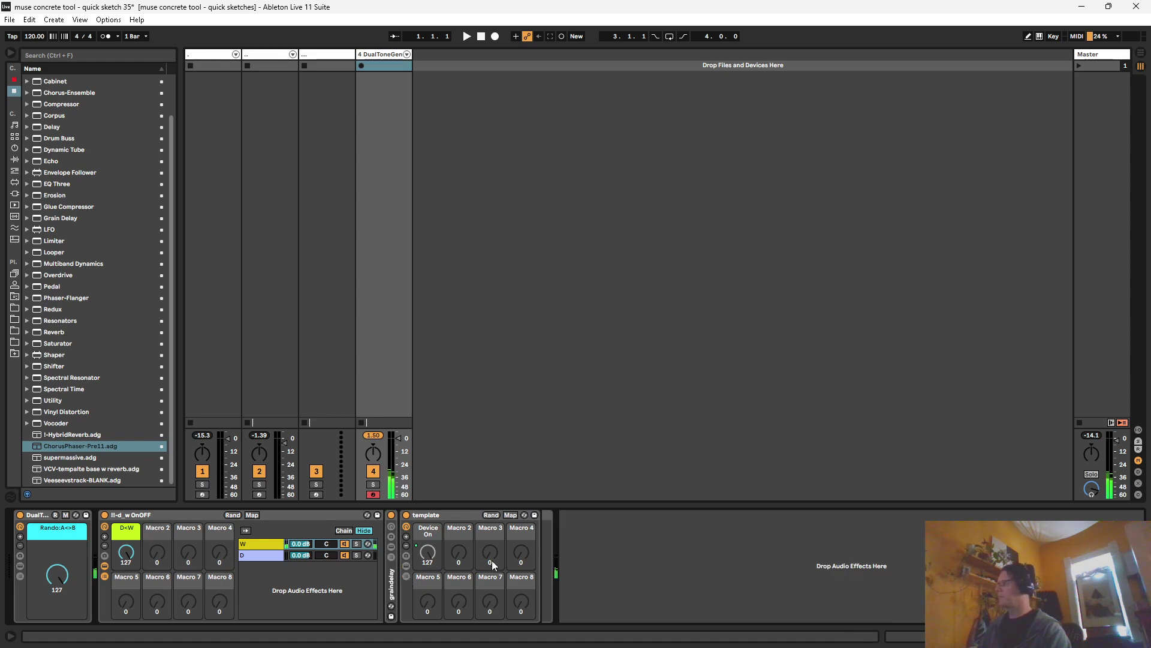
# Step: Sweep the D<W macro of the !!-d_w OnOFF rack to test the chorus and phaser switching, ending at 127
pyautogui.click(450, 520)
pyautogui.moveTo(135, 560); pyautogui.dragTo(125, 591)
pyautogui.moveTo(120, 532); pyautogui.dragTo(132, 634)
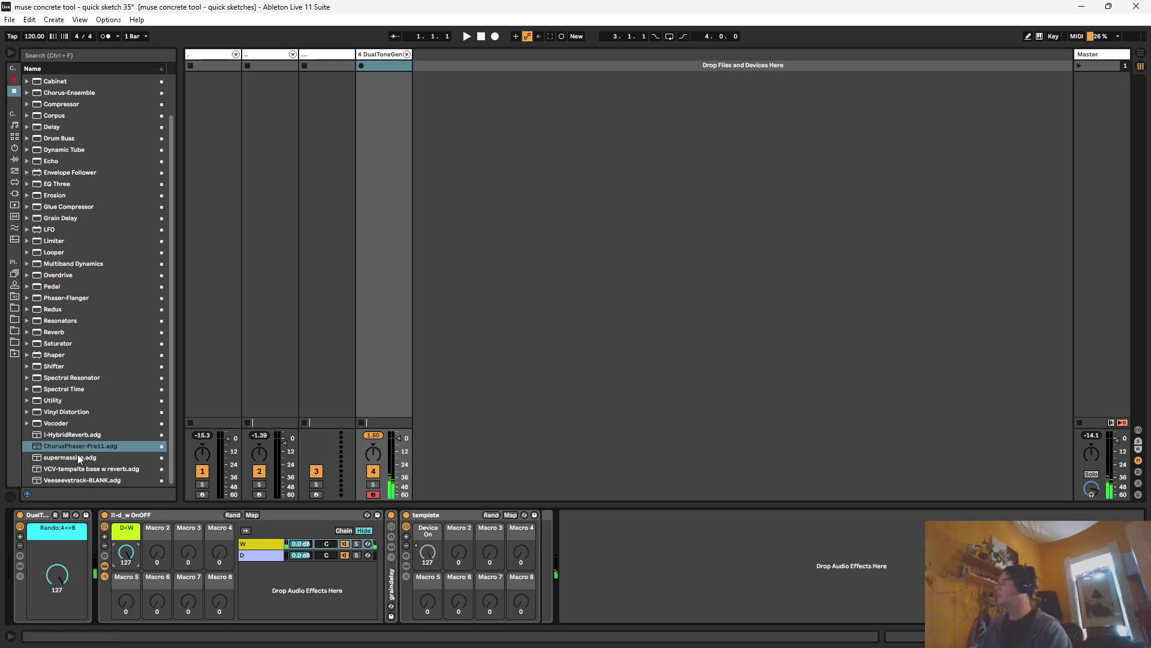
# Step: Find the Gate effect in the browser, add it after the template rack, and hide the browser
pyautogui.click(599, 541)
pyautogui.hotkey('ctrl', 'f')
pyautogui.write('gate')
pyautogui.press('Down')
pyautogui.press('Return')
pyautogui.hotkey('ctrl', 'alt', 'b')
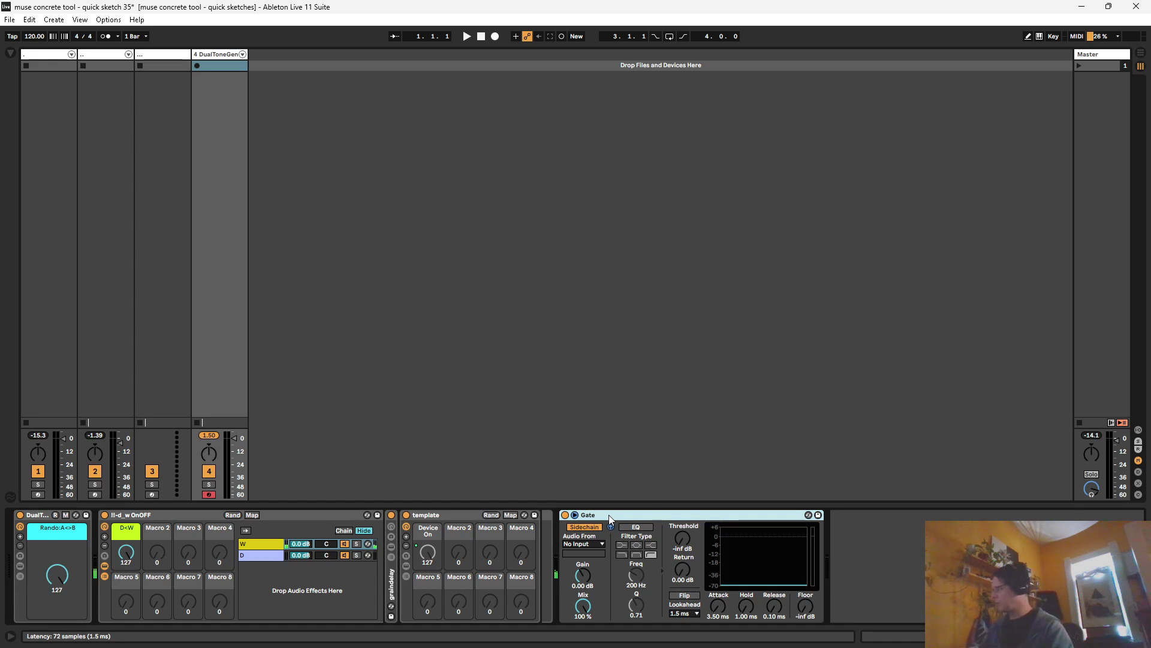
# Step: Search the browser for "audio effect rack" and insert an Audio Effect Rack after the Gate
pyautogui.hotkey('ctrl', 'f')
pyautogui.write('audio effect rack')
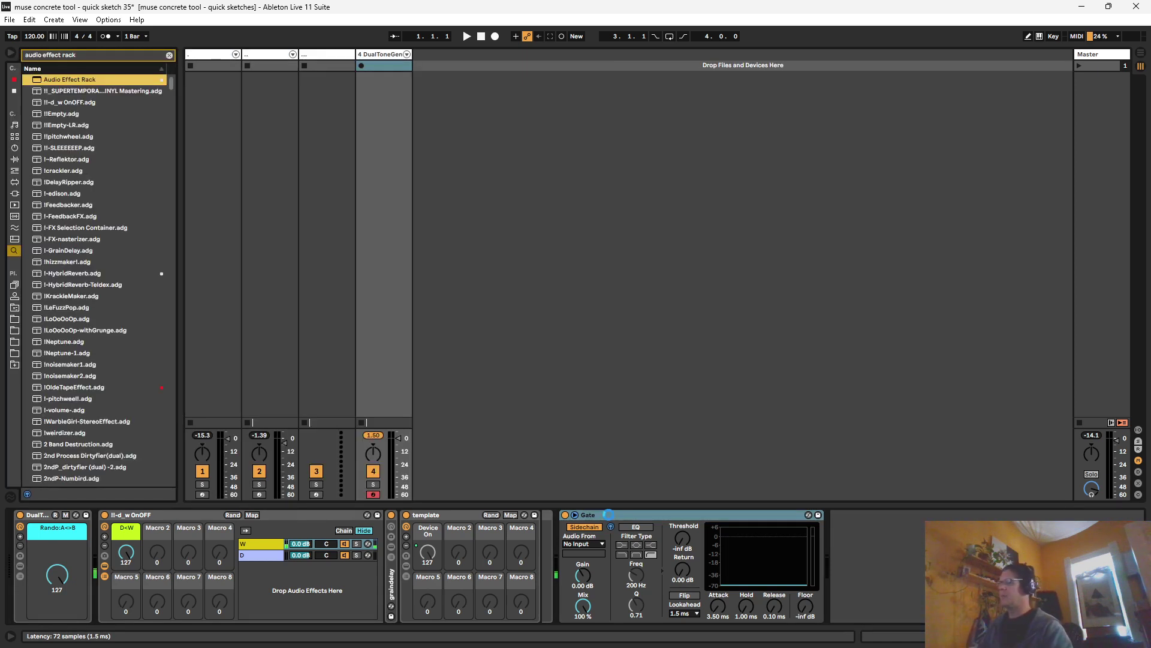
pyautogui.press('Return')
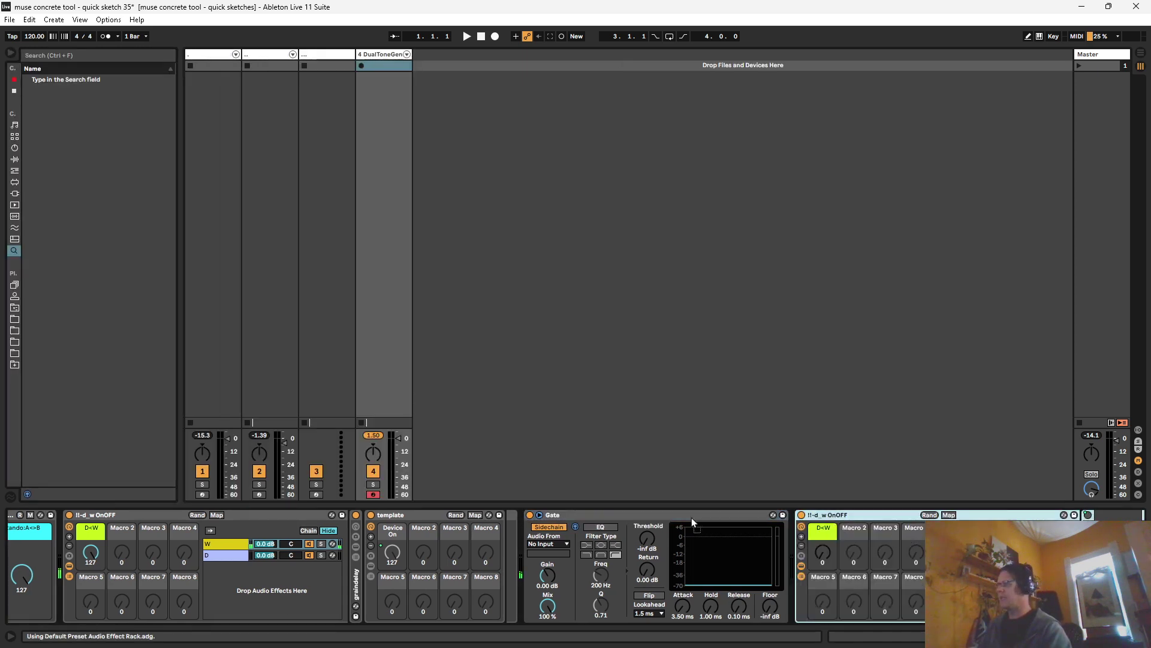
# Step: Move the Gate into the container in the W chain of the new !!-d_w OnOFF rack and collapse the earlier !!-d_w OnOFF rack
pyautogui.moveTo(671, 519); pyautogui.dragTo(565, 521)
pyautogui.moveTo(927, 515); pyautogui.dragTo(845, 520)
pyautogui.doubleClick(118, 517)
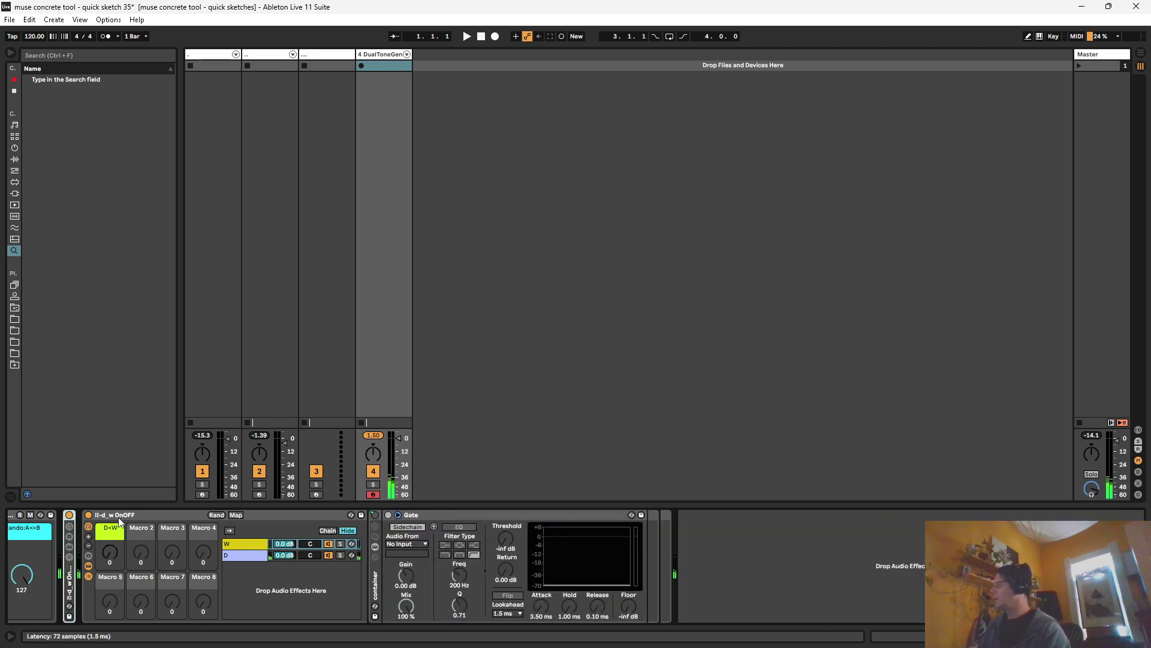
pyautogui.hscroll(-1, 126, 517)
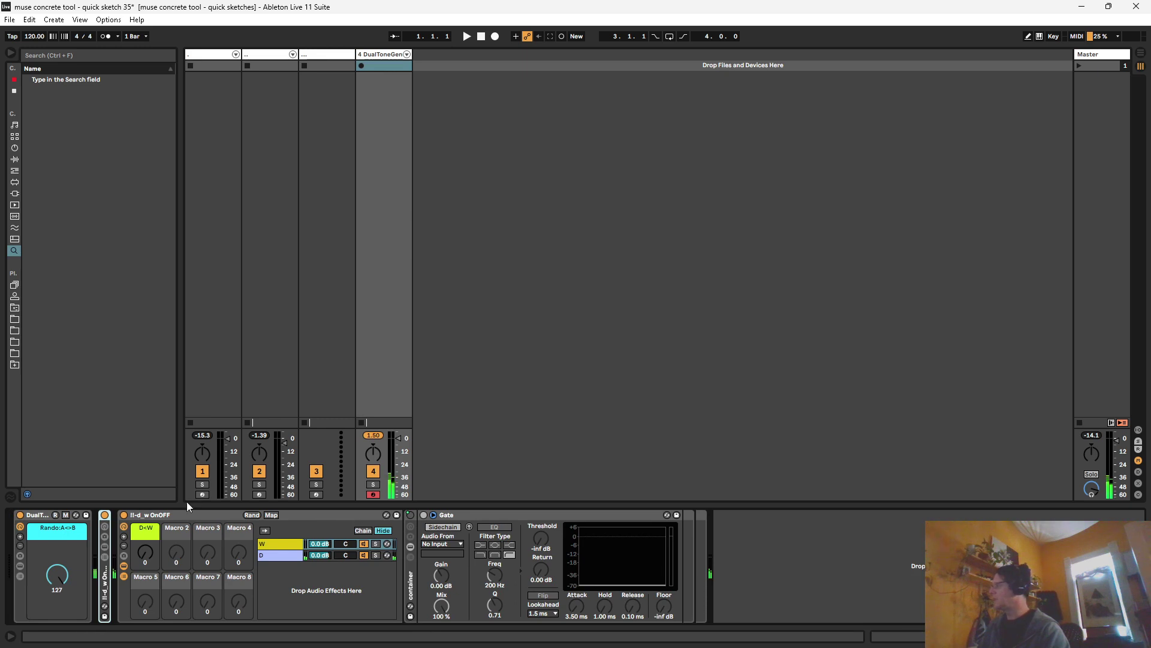
pyautogui.click(478, 517)
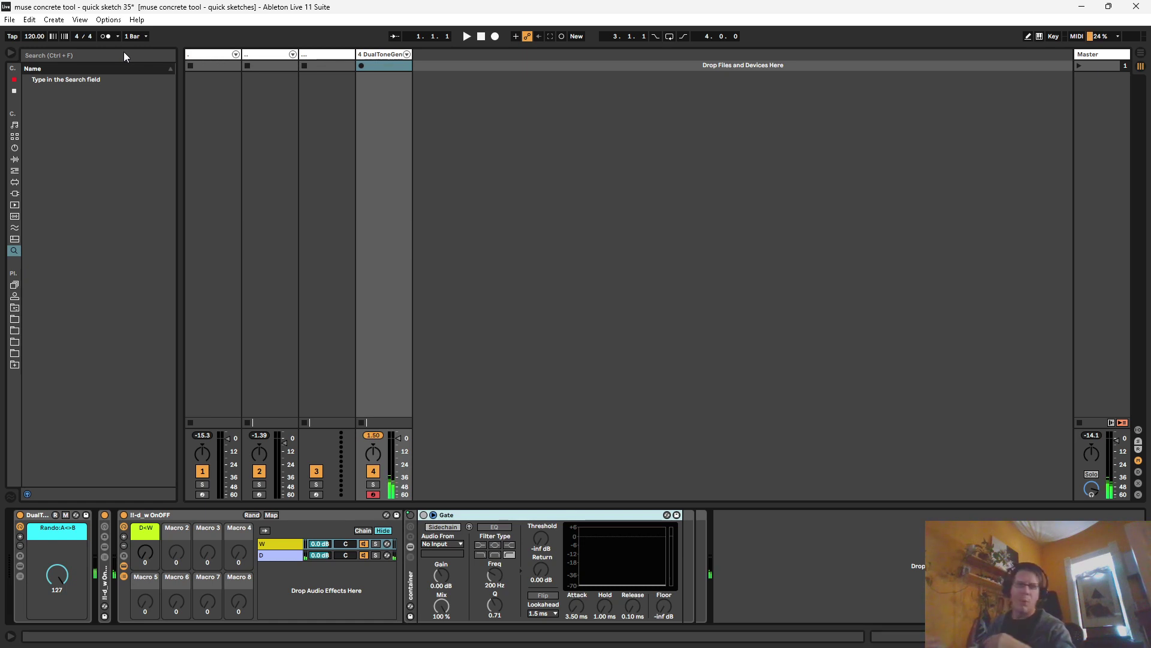
pyautogui.hotkey('ctrl', 'f')
pyautogui.write('eq eight')
pyautogui.press('Down')
pyautogui.press('Return')
pyautogui.press('Escape')
pyautogui.hotkey('ctrl', 'alt', 'b')
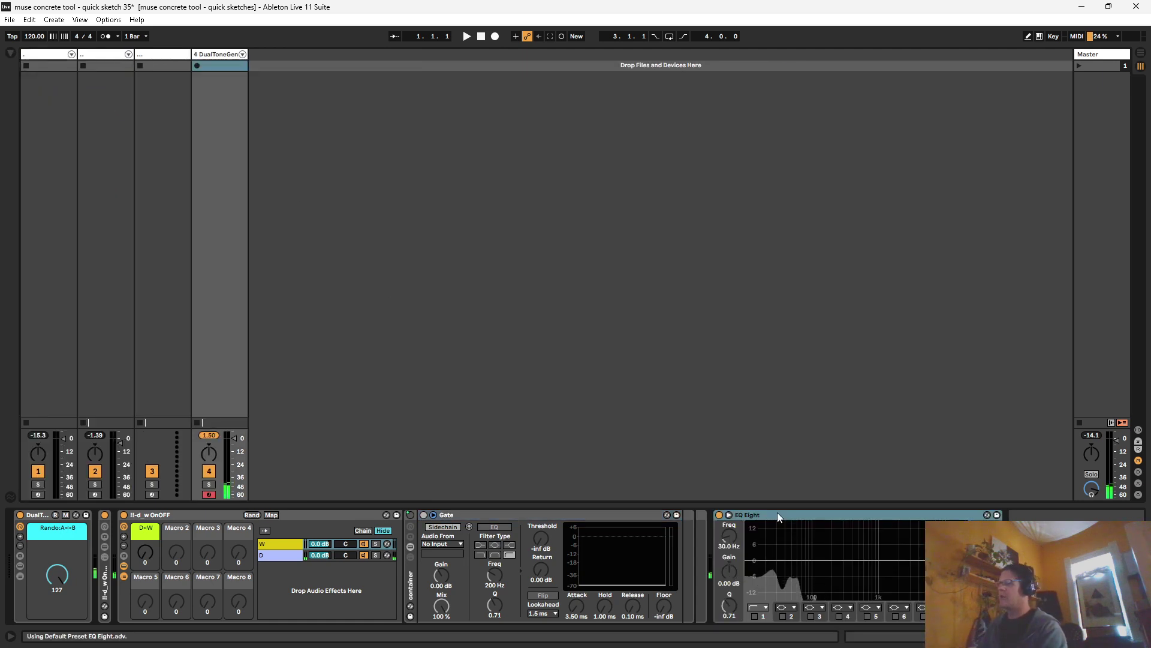
pyautogui.press('Delete')
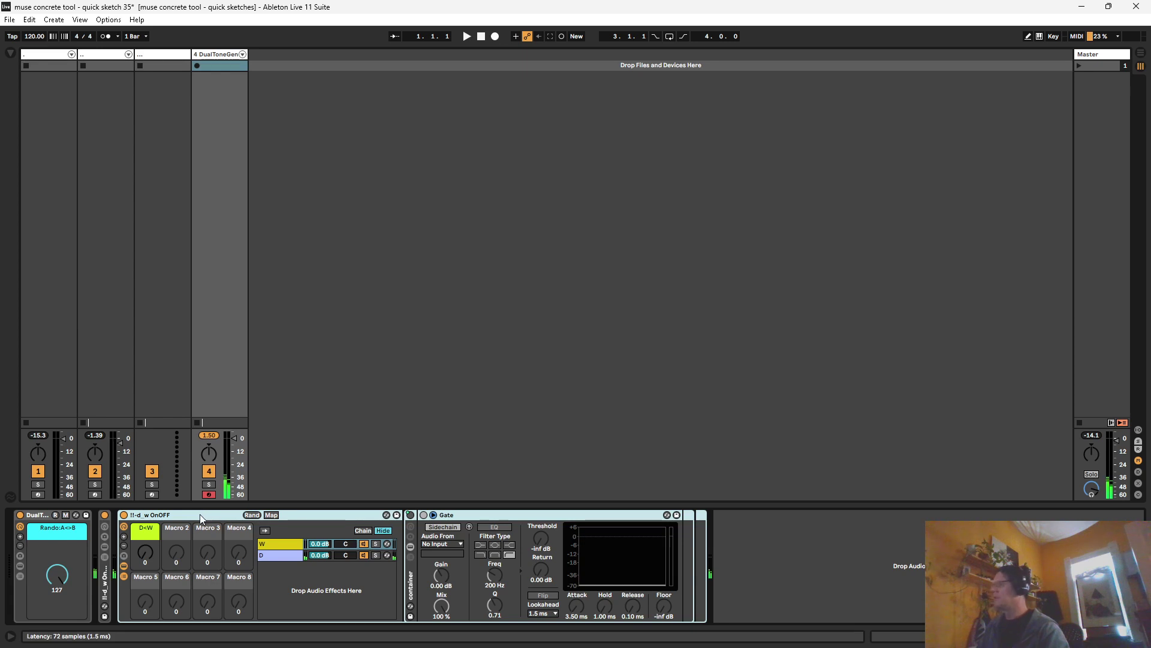
# Step: Set the D<W macro of the !!-d_w OnOFF rack holding the Gate to 80
pyautogui.click(484, 514)
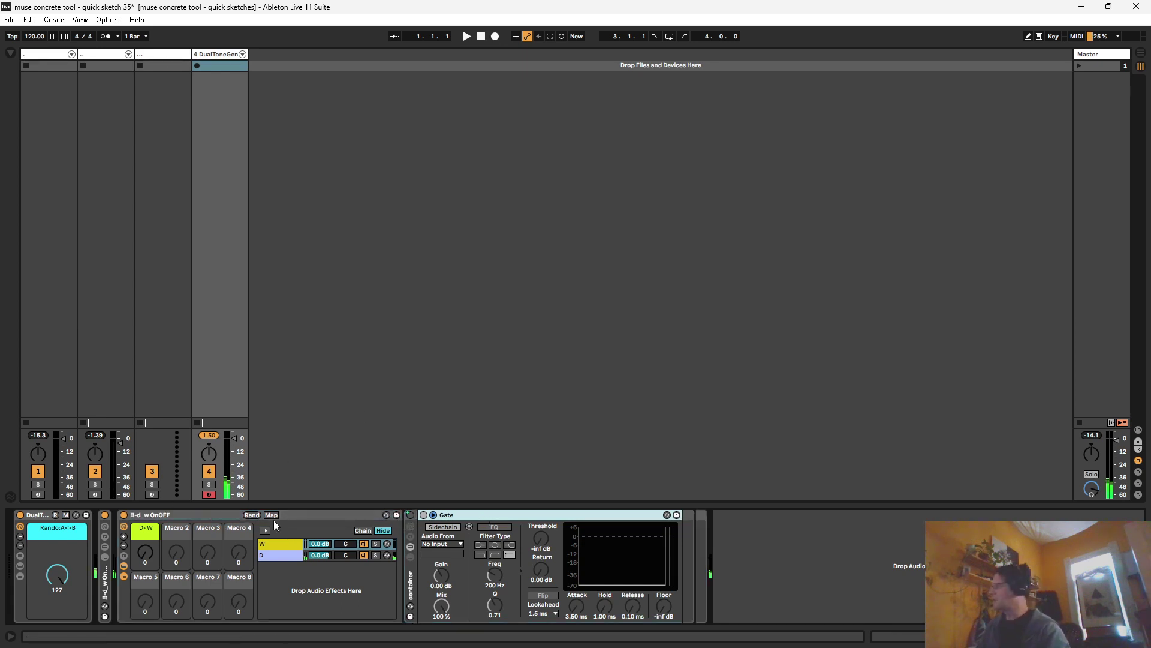
pyautogui.click(154, 515)
pyautogui.click(453, 515)
pyautogui.moveTo(156, 553); pyautogui.dragTo(145, 505)
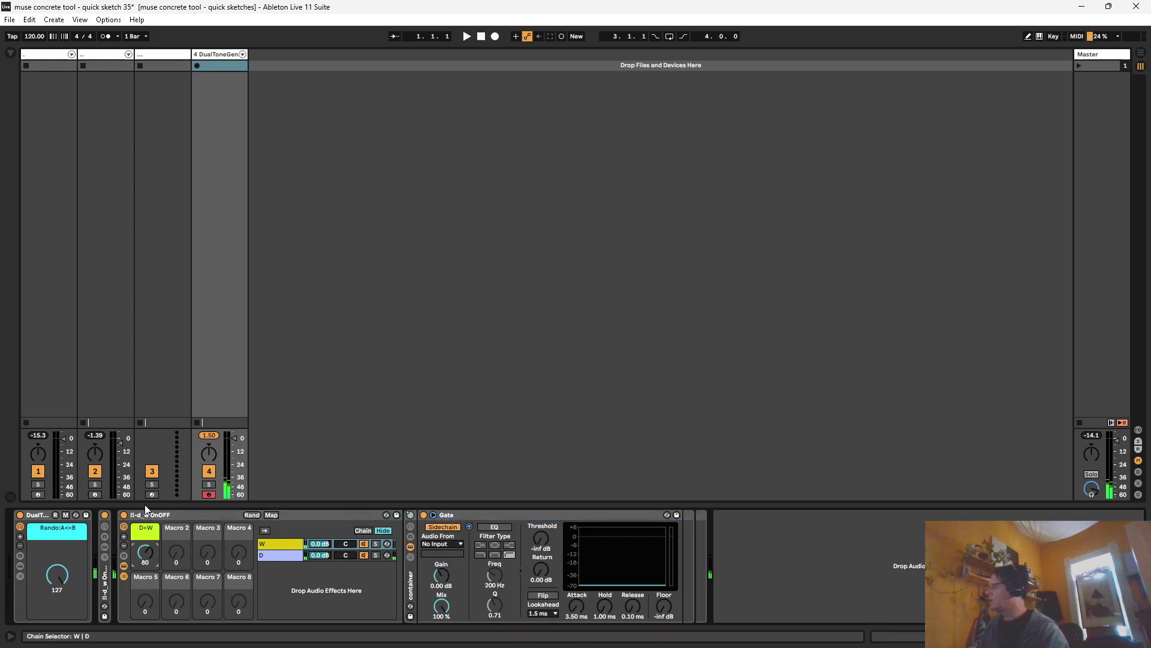
# Step: Search the browser for "utility" and insert a Utility device after the !!-d_w OnOFF rack that holds the Gate
pyautogui.click(733, 543)
pyautogui.click(685, 548)
pyautogui.click(740, 563)
pyautogui.hotkey('ctrl', 'f')
pyautogui.write('utility')
pyautogui.press('Down')
pyautogui.press('Return')
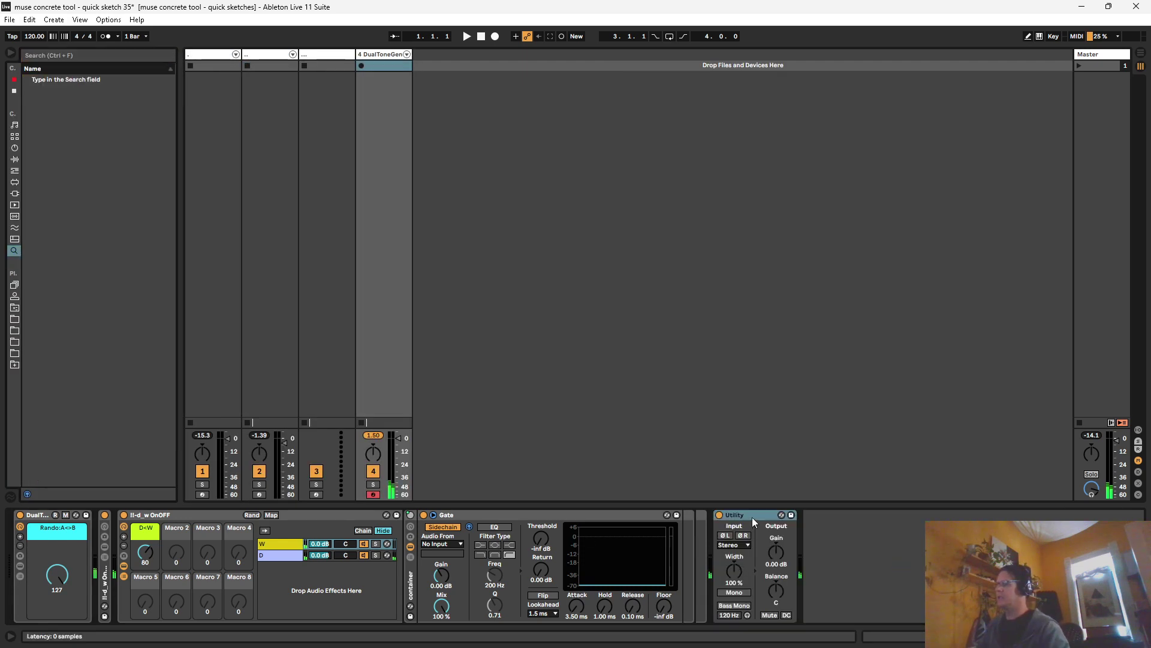
# Step: Group the Utility into an audio effect rack and place both after the Gate, with the Utility in front of the emptied rack
pyautogui.hotkey('ctrl', 'alt', 'b')
pyautogui.hotkey('ctrl', 'g')
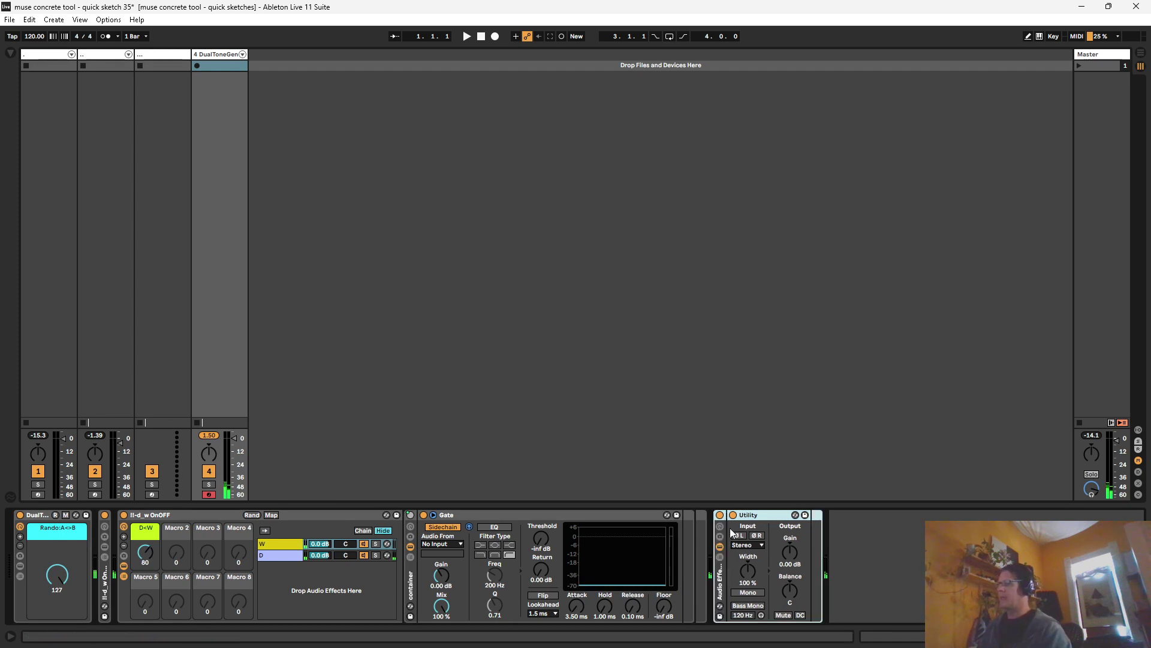
pyautogui.click(685, 560)
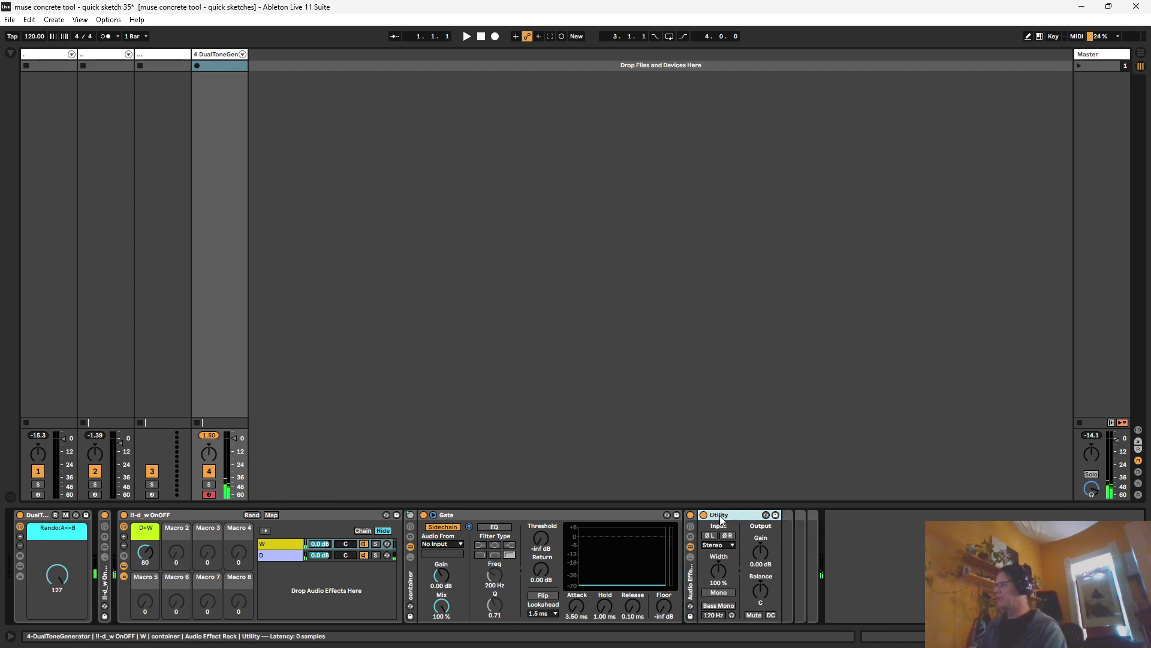
pyautogui.moveTo(721, 520); pyautogui.dragTo(695, 526)
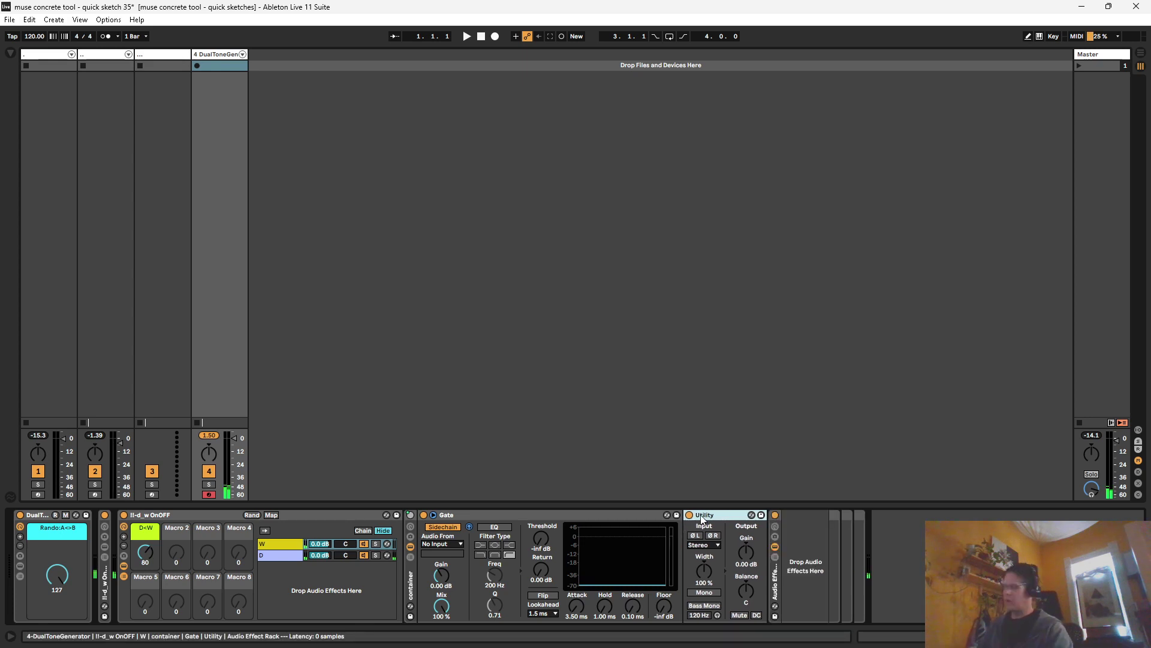
# Step: Insert a Vinyl Distortion followed by a Vocoder from the favourites collection between the Gate and the Utility
pyautogui.click(9, 54)
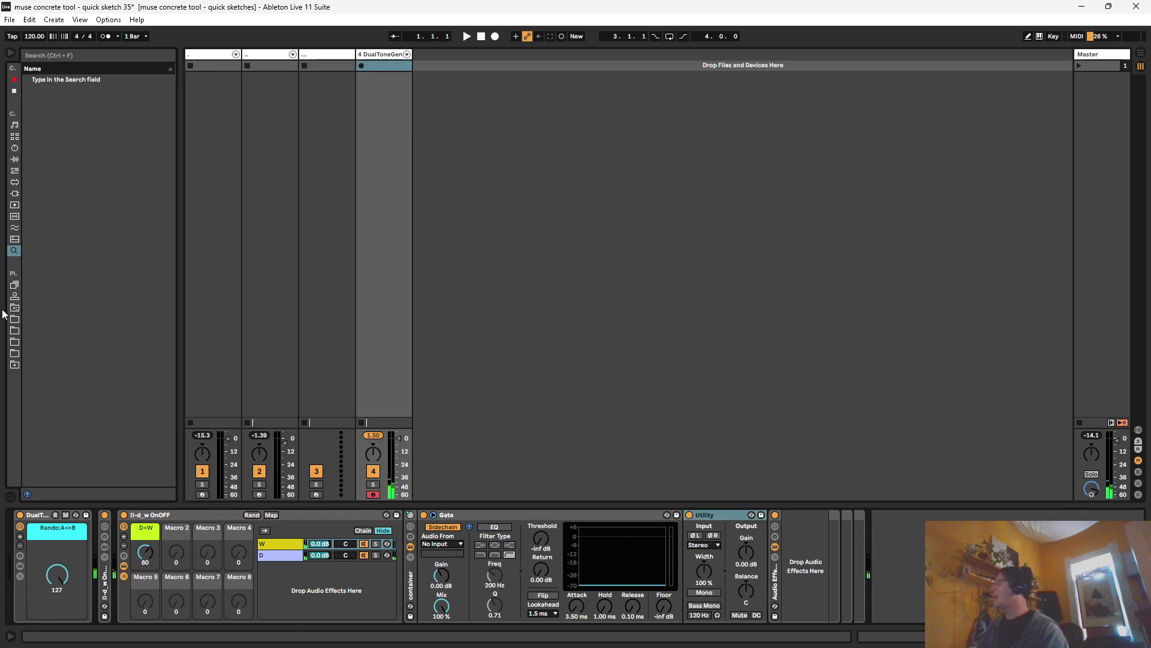
pyautogui.click(14, 92)
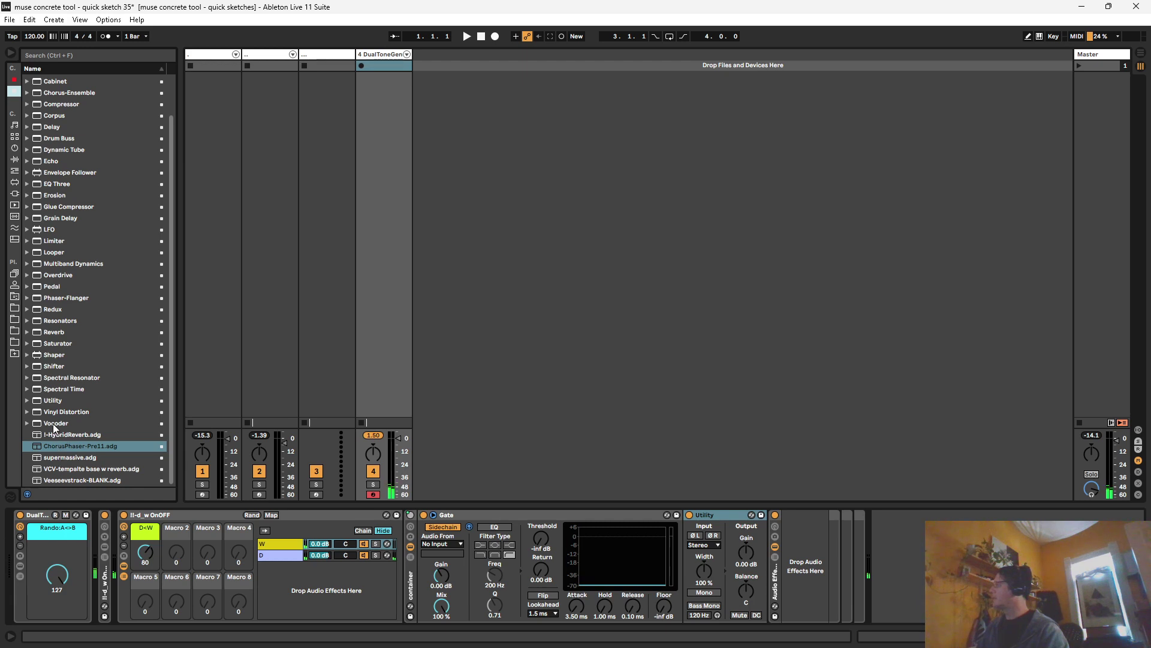
pyautogui.moveTo(55, 427); pyautogui.dragTo(693, 549)
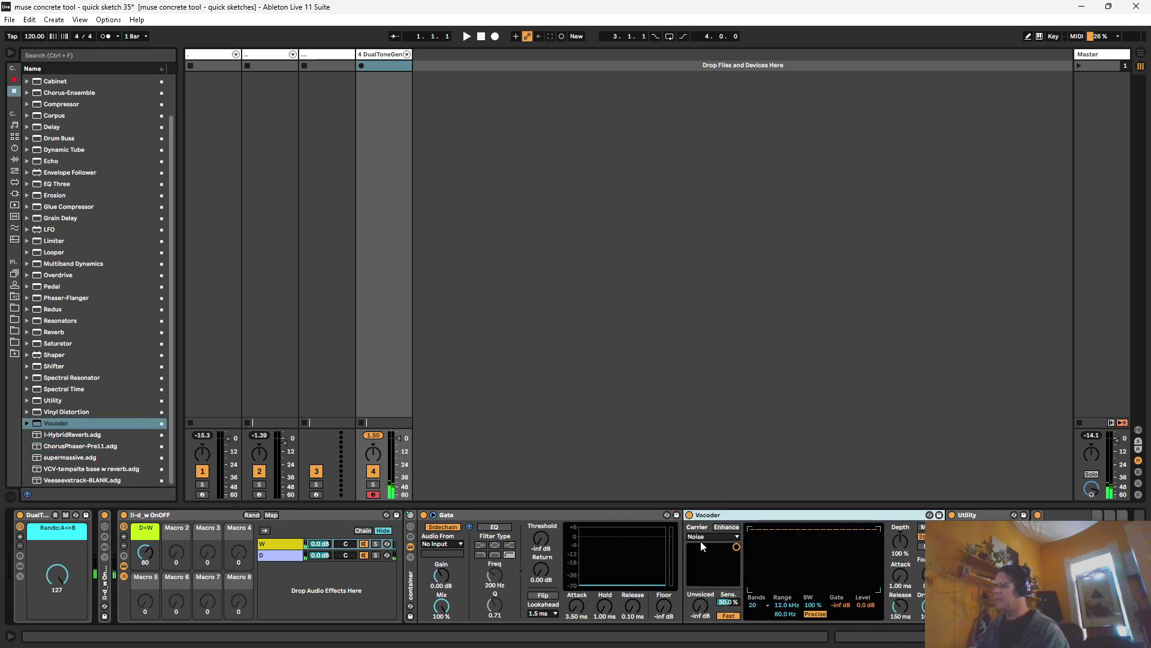
pyautogui.moveTo(47, 411); pyautogui.dragTo(697, 538)
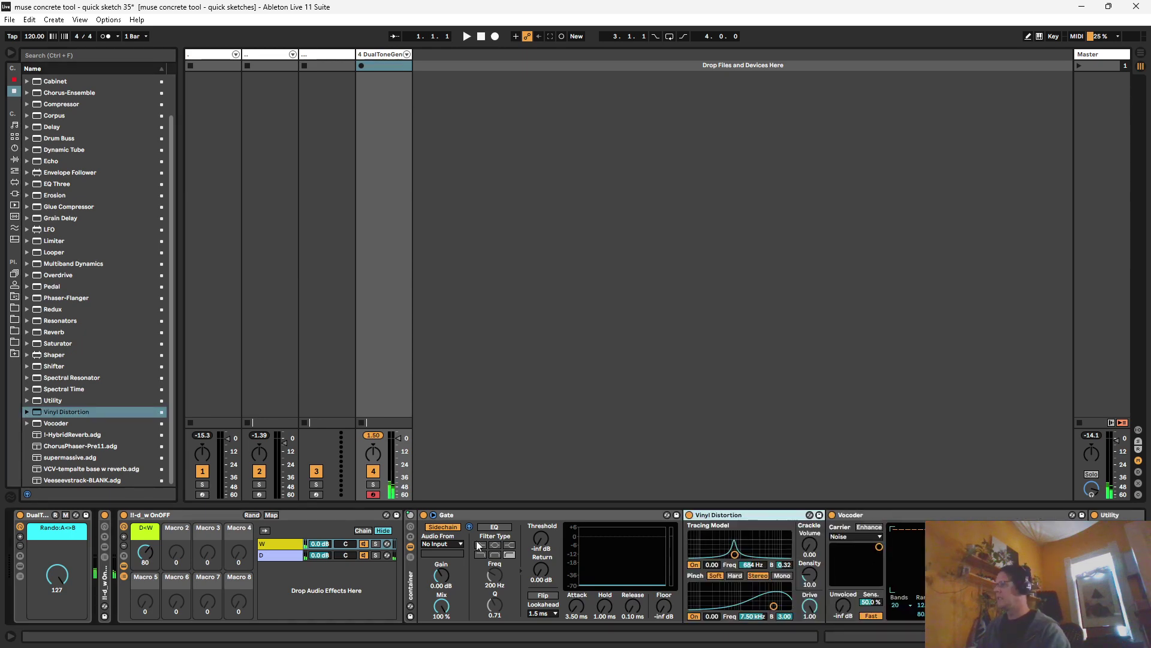
# Step: Collapse the Gate and set the Vinyl Distortion's crackle volume to 1.00 and density to 50.0
pyautogui.doubleClick(458, 516)
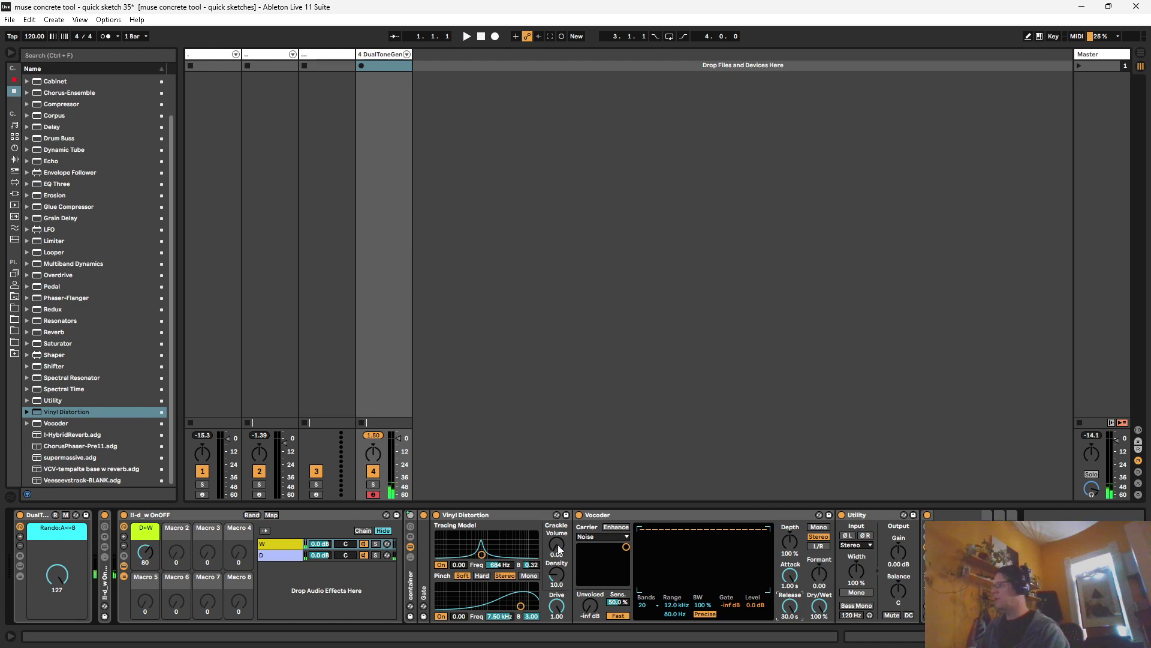
pyautogui.moveTo(558, 546); pyautogui.dragTo(558, 498)
pyautogui.moveTo(556, 574); pyautogui.dragTo(556, 497)
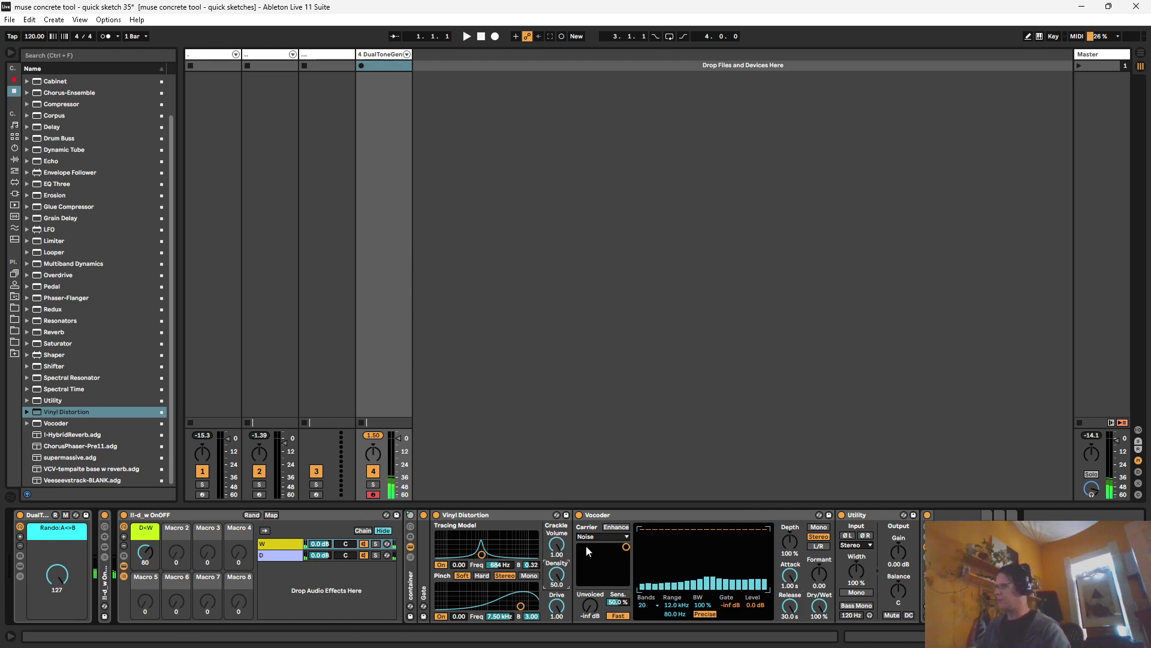
# Step: Insert a !!-d_w OnOFF rack after the Vocoder and move the Vinyl Distortion and Vocoder into its W chain's container
pyautogui.click(478, 517)
pyautogui.click(596, 517)
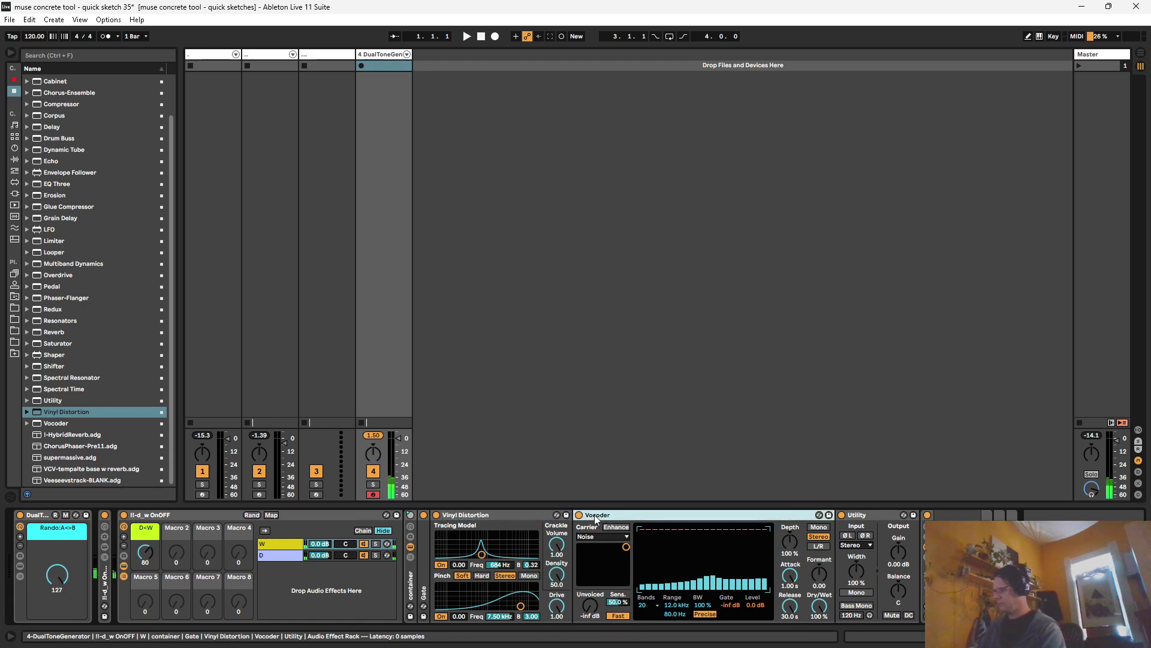
pyautogui.hotkey('ctrl', 'f')
pyautogui.write('audio effect rack')
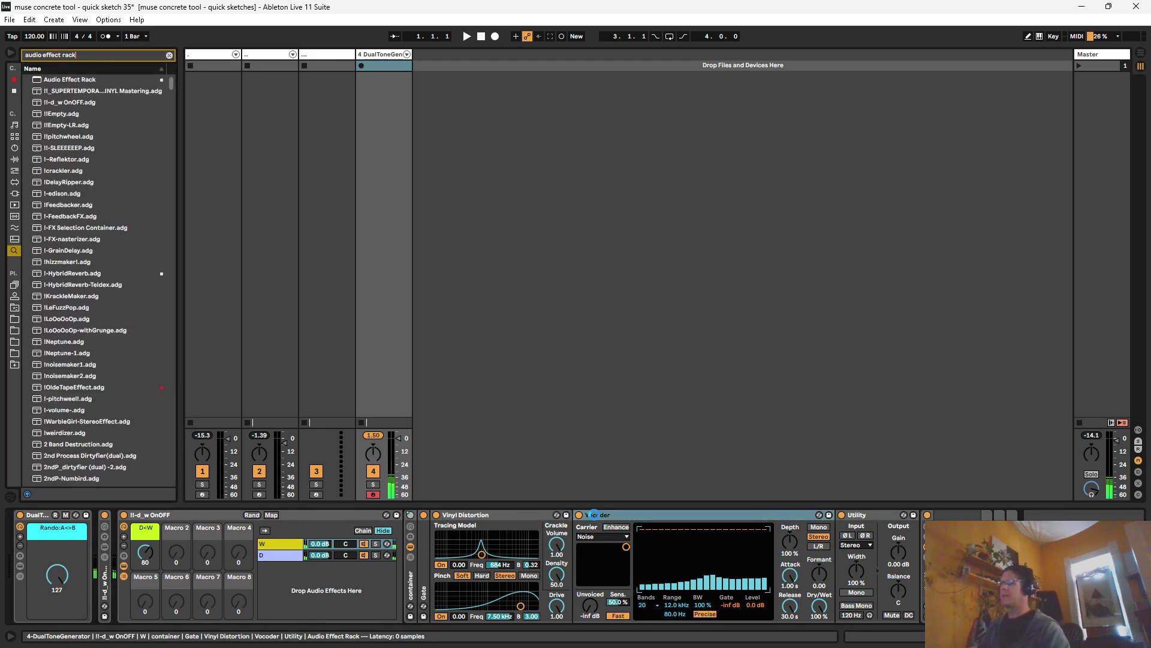
pyautogui.press('Return')
pyautogui.moveTo(867, 514); pyautogui.dragTo(335, 539)
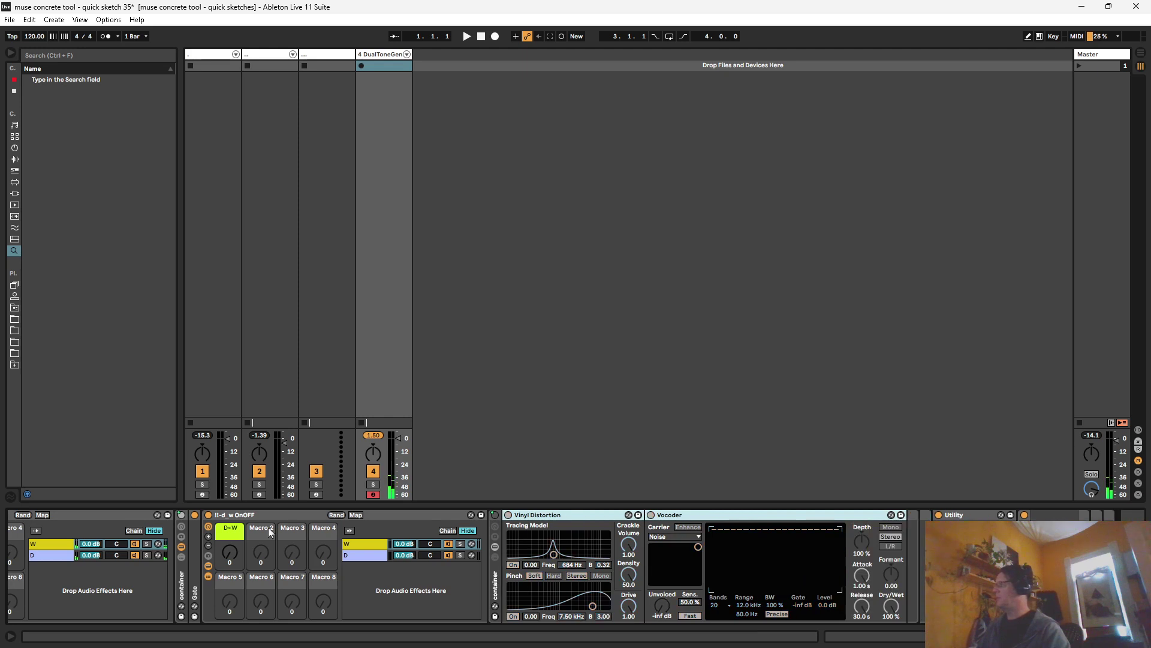
# Step: Rename the rack holding the Vinyl Distortion and Vocoder as noise and set its D<W macro to 25, with only its macros shown
pyautogui.moveTo(231, 551); pyautogui.dragTo(235, 524)
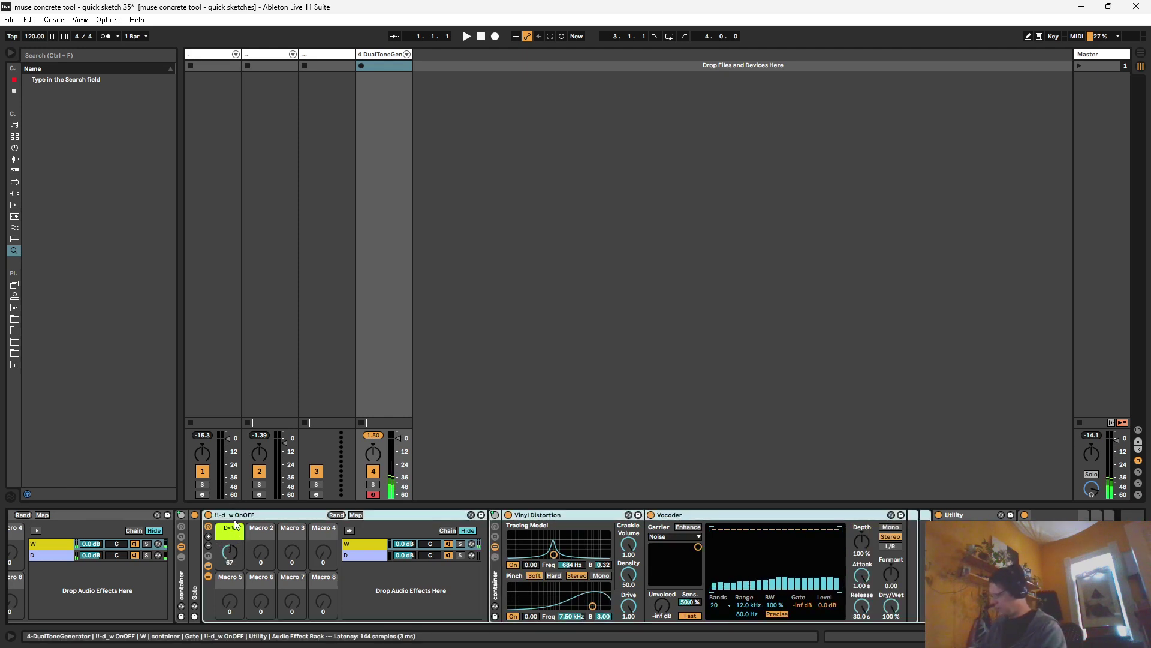
pyautogui.hotkey('ctrl', 'r')
pyautogui.write('noise')
pyautogui.press('Return')
pyautogui.moveTo(230, 548); pyautogui.dragTo(230, 556)
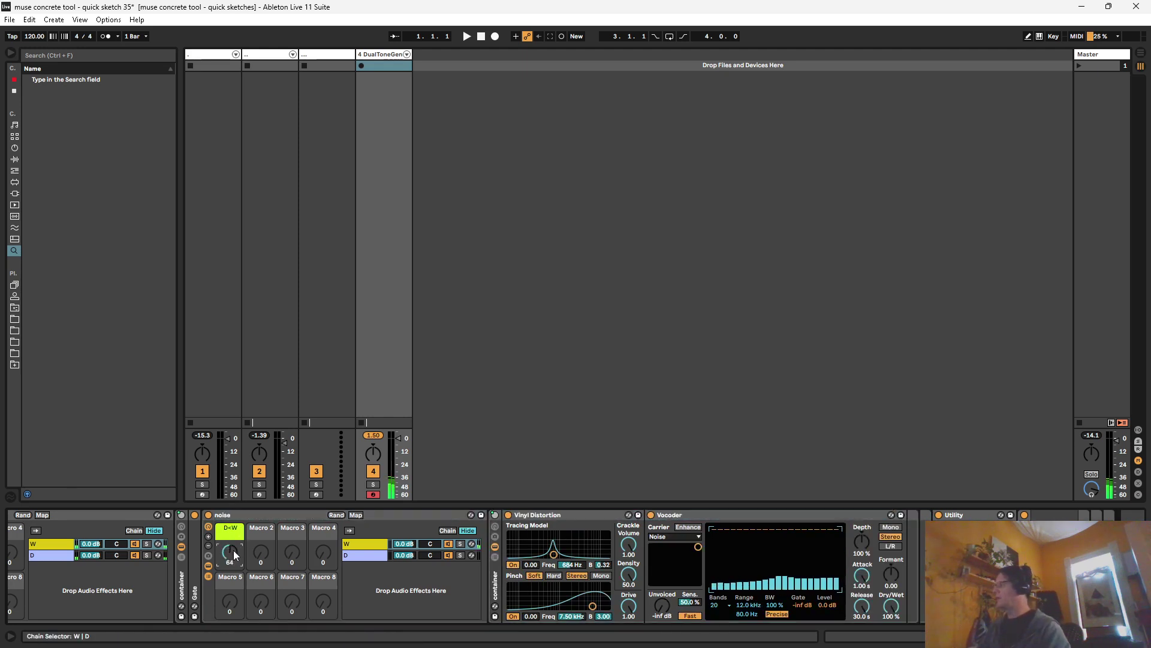
pyautogui.click(209, 569)
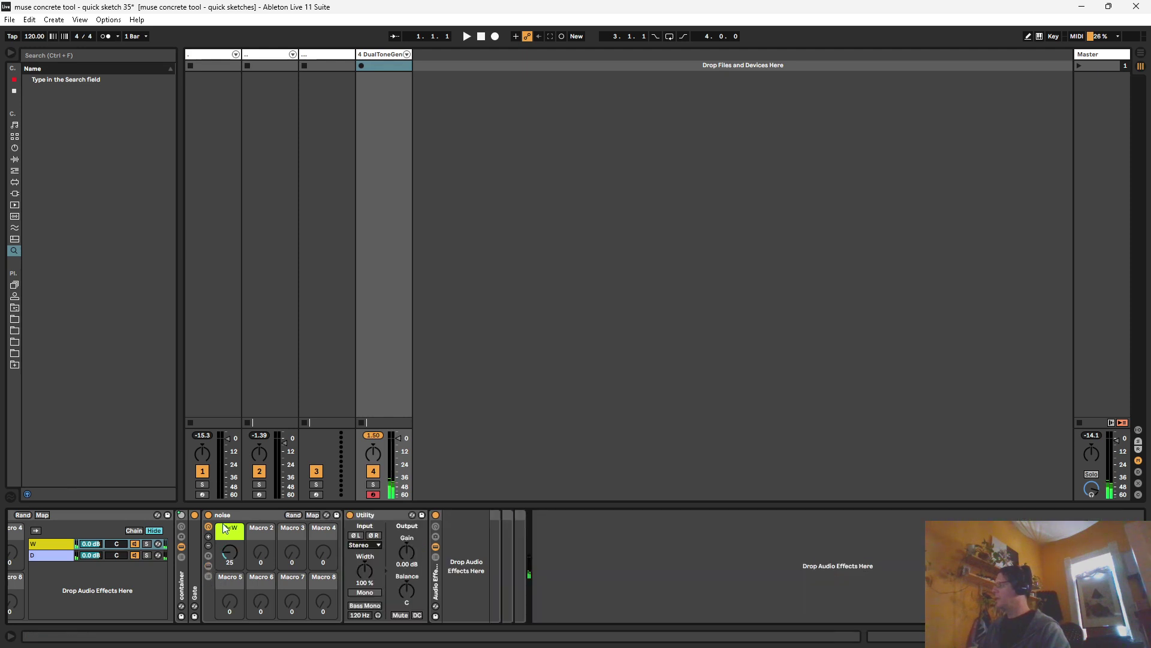
# Step: Expand the Gate and rename the empty rack after the Utility as blank, with its macro controls shown
pyautogui.doubleClick(195, 570)
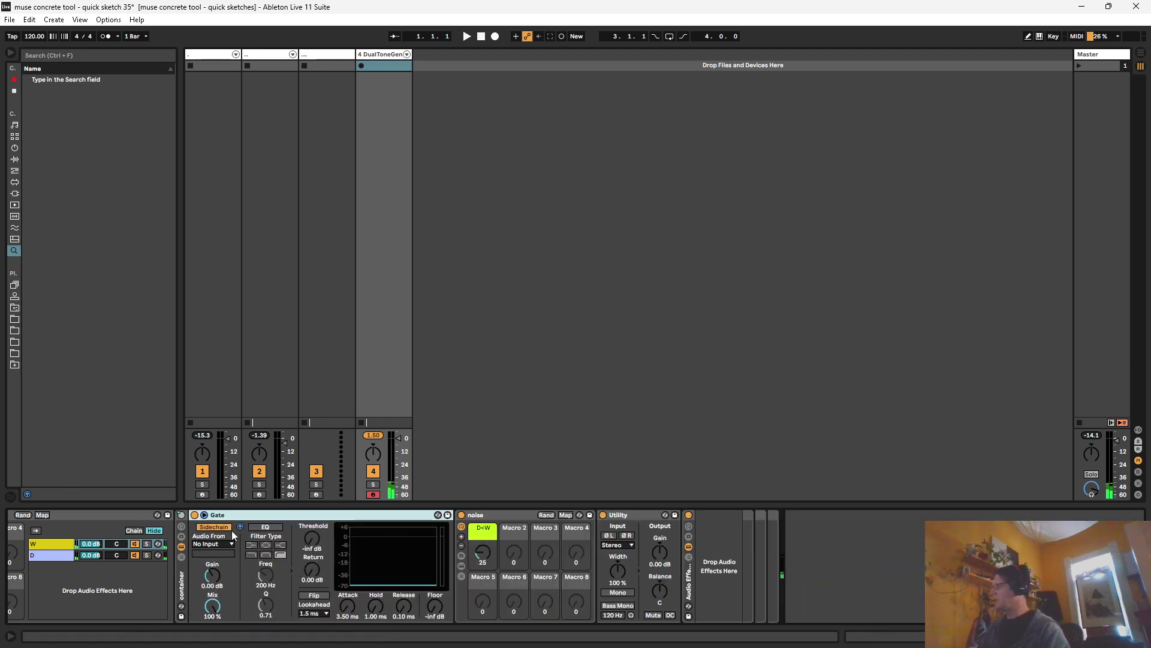
pyautogui.click(689, 546)
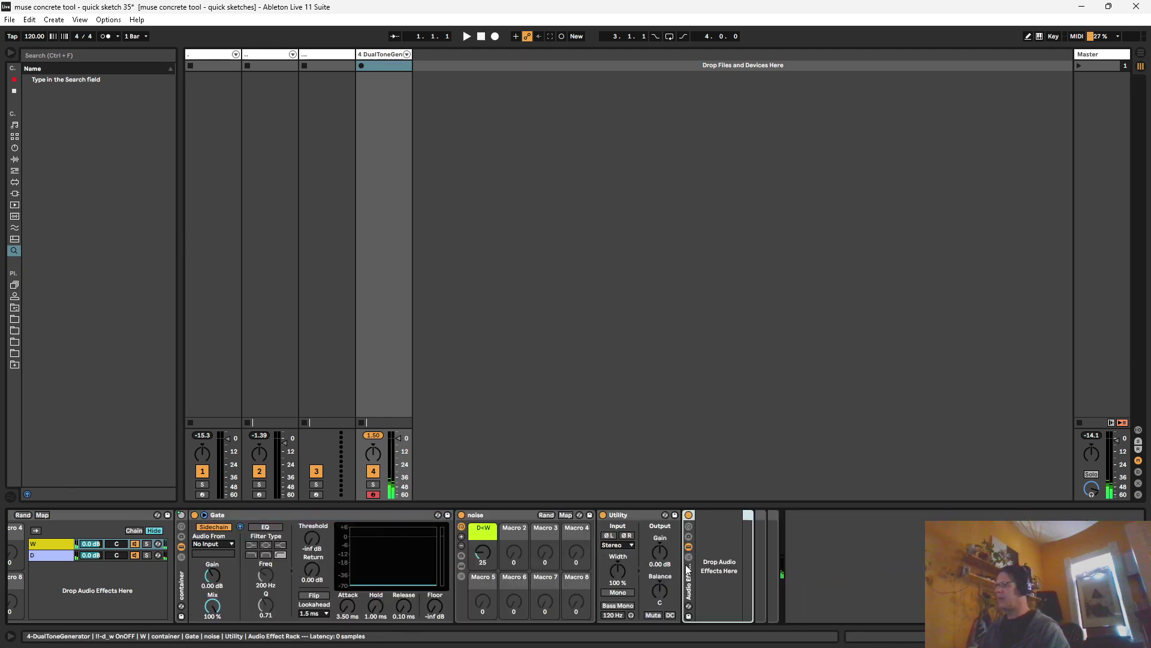
pyautogui.click(688, 526)
pyautogui.hotkey('ctrl', 'r')
pyautogui.write('blaank')
pyautogui.press('Return')
# Step: Set the Gate's sidechain source to 4-DualToneGenerator, tapping the blank rack's Chain at Post FX
pyautogui.click(229, 544)
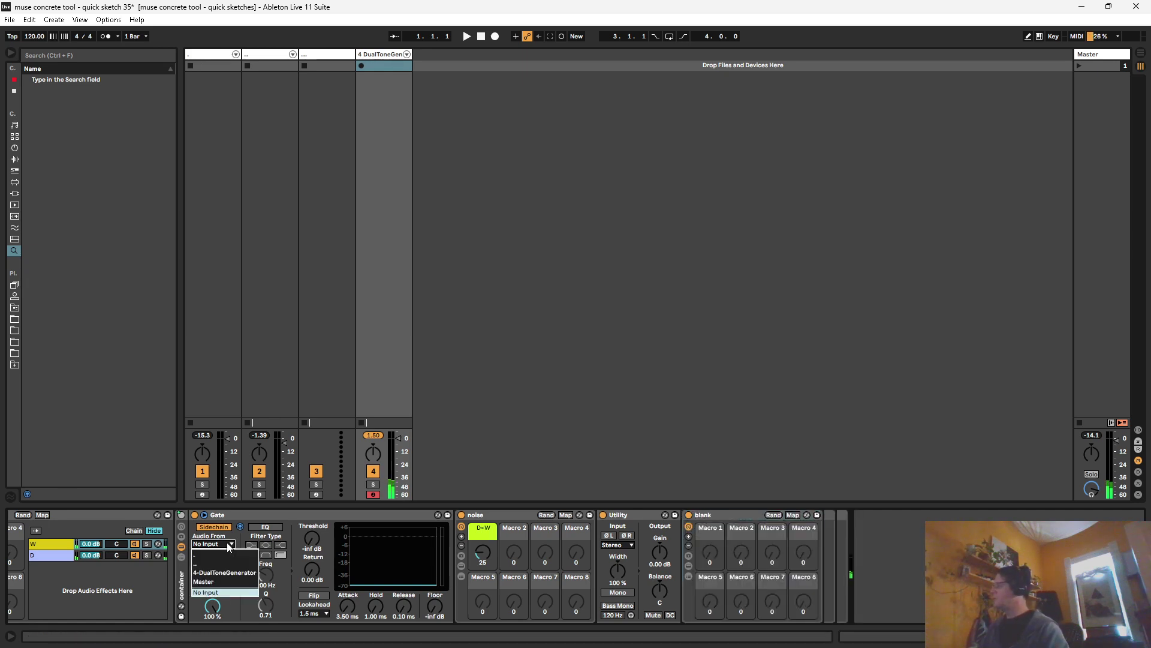
pyautogui.click(220, 573)
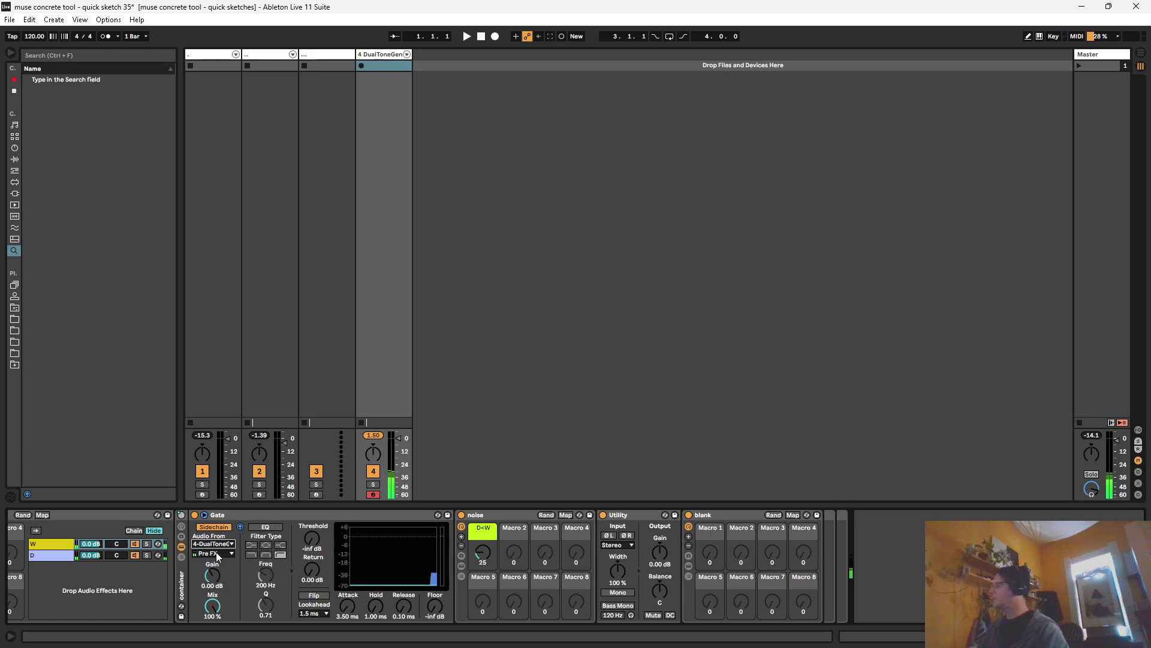
pyautogui.click(213, 552)
pyautogui.scroll(-4, 240, 529)
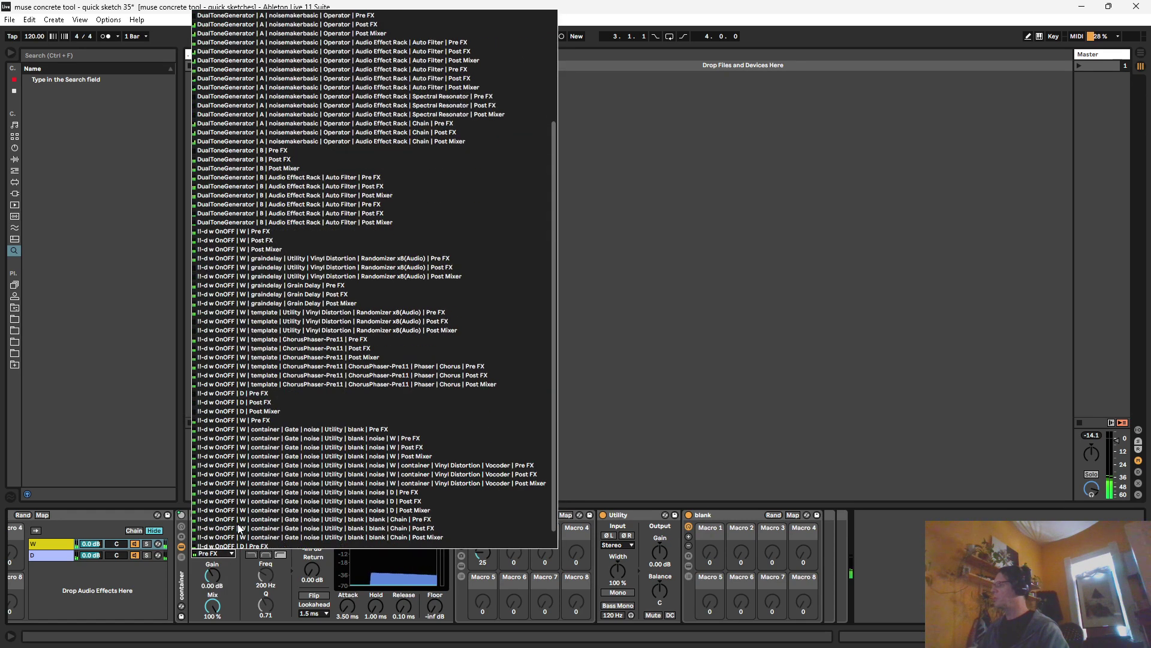
pyautogui.scroll(-1, 239, 527)
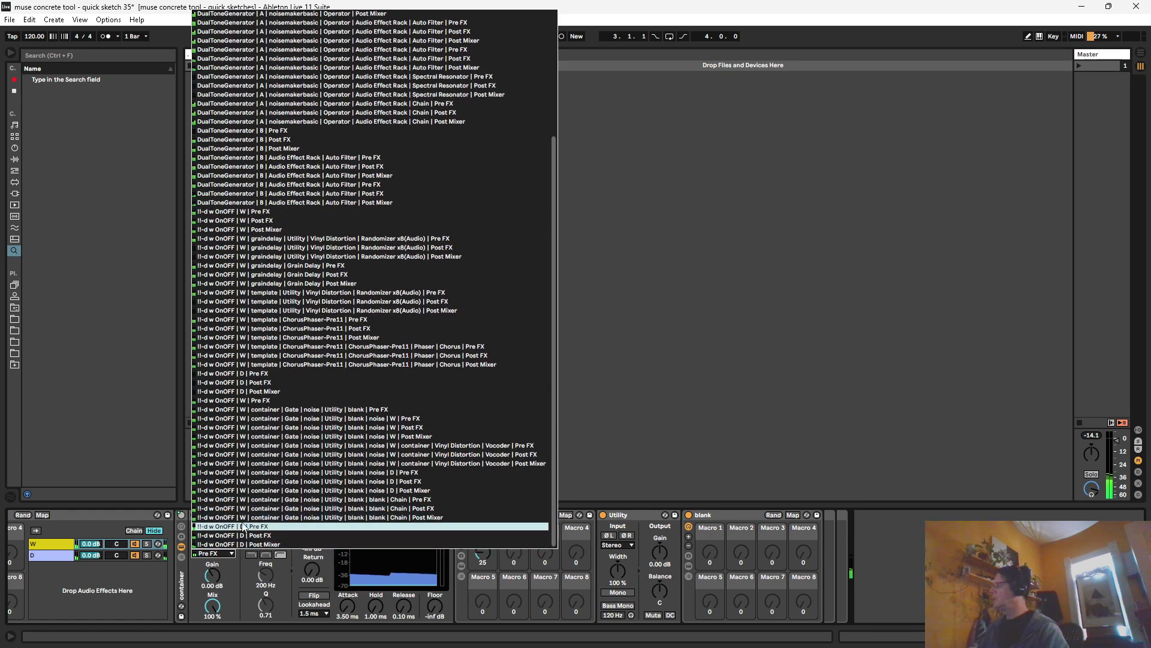
pyautogui.click(312, 508)
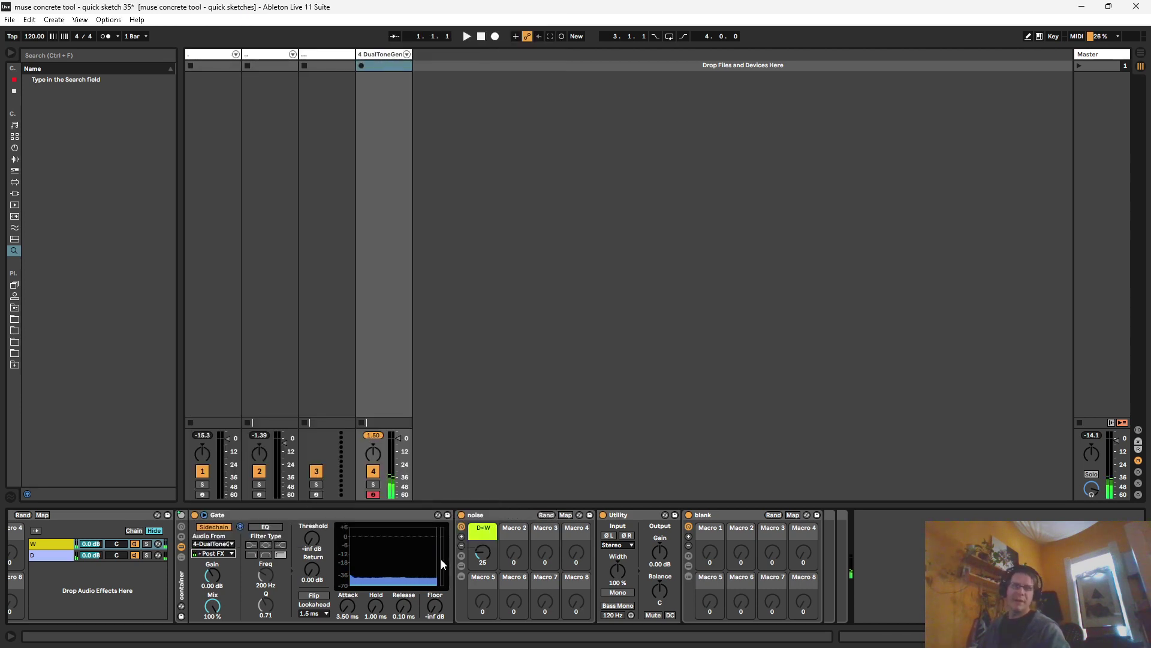
# Step: Search the browser for "eq eight" and place an EQ Eight between the noise rack and the Utility
pyautogui.click(507, 513)
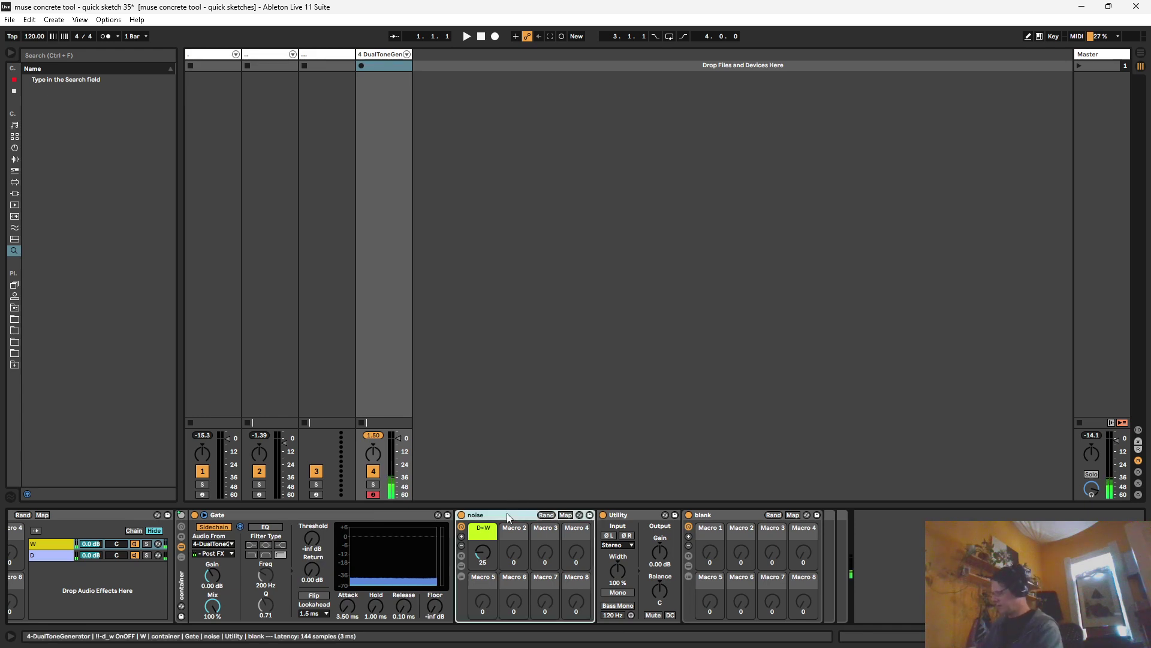
pyautogui.hotkey('ctrl', 'f')
pyautogui.write('eq eight')
pyautogui.press('Return')
pyautogui.hotkey('ctrl', 'alt', 'b')
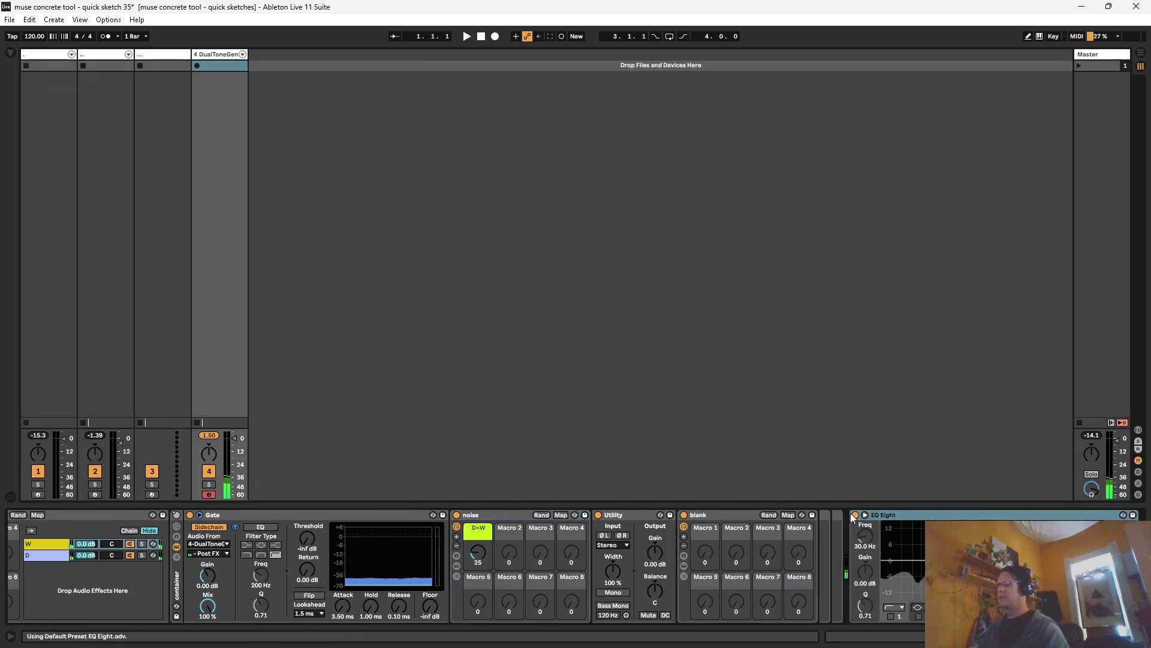
pyautogui.moveTo(588, 537); pyautogui.dragTo(591, 538)
# Step: Enable band 8 of the EQ Eight as a high-cut filter at about 400 Hz with a Q of 0.10
pyautogui.click(830, 617)
pyautogui.click(833, 608)
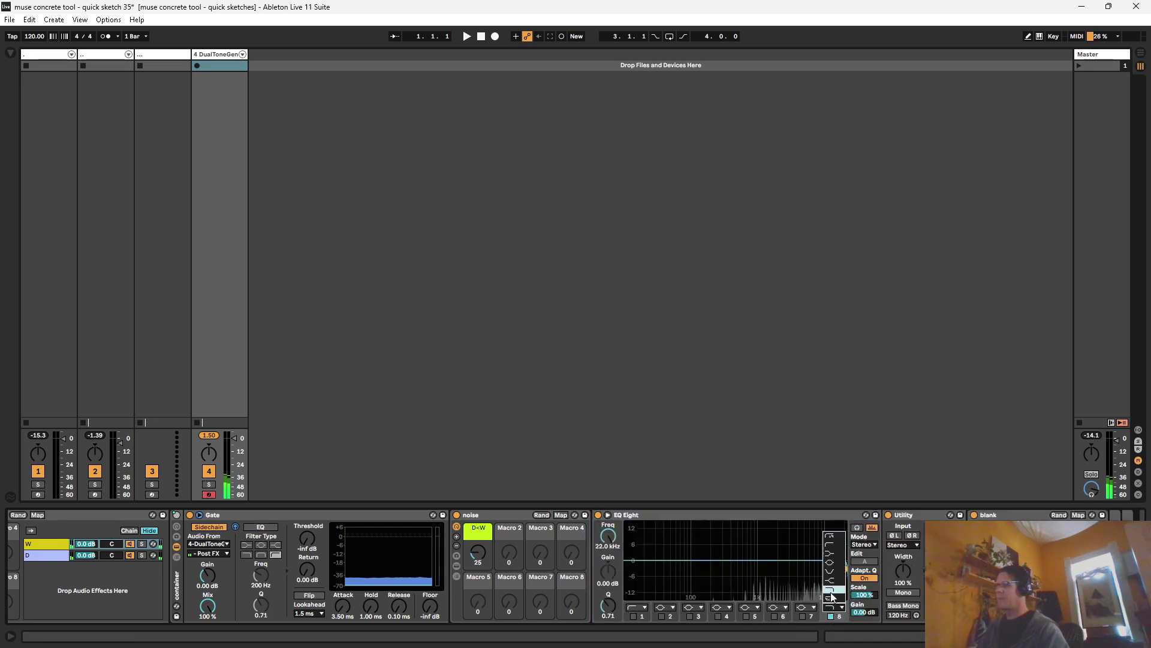
pyautogui.click(830, 597)
pyautogui.moveTo(844, 568); pyautogui.dragTo(731, 597)
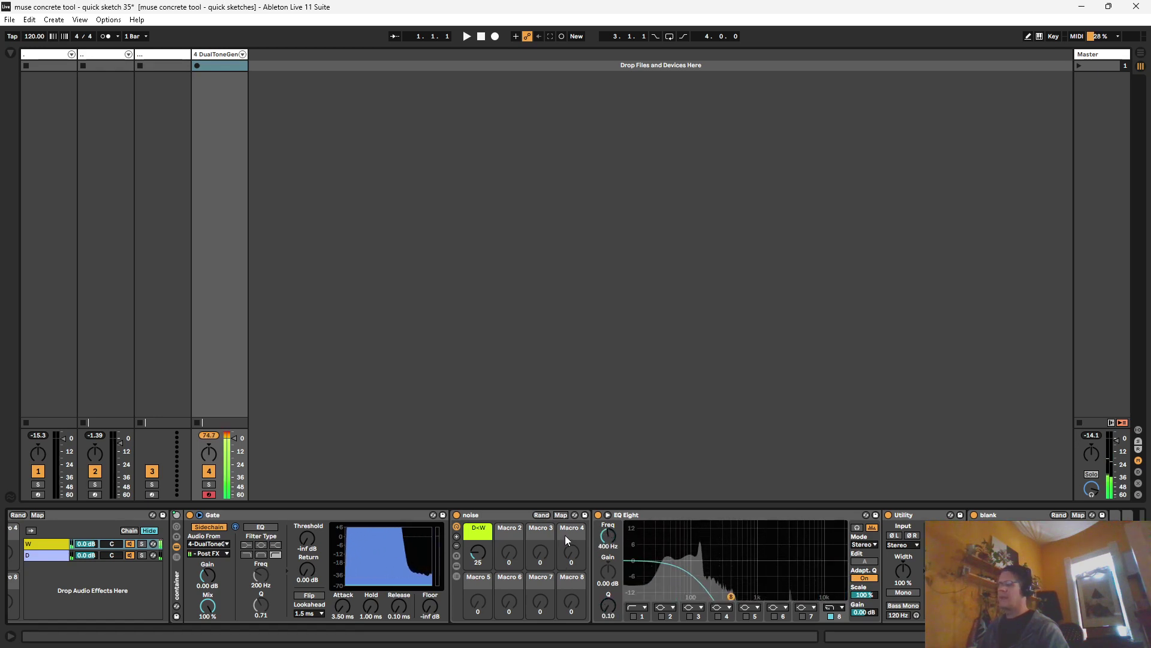
pyautogui.click(513, 515)
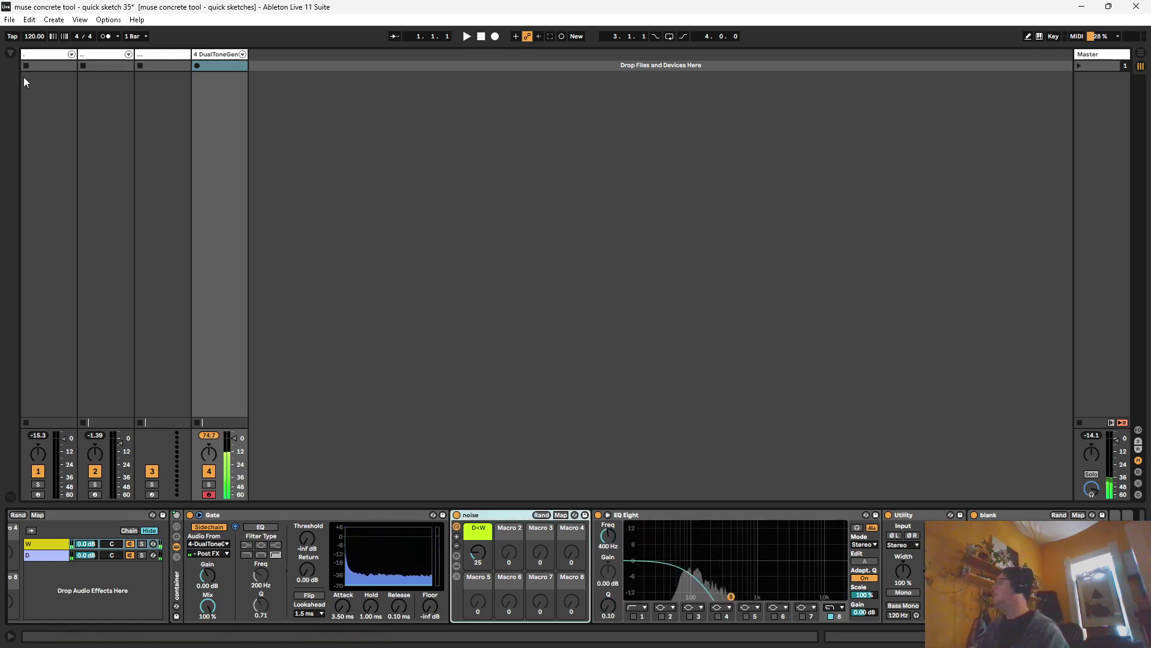
# Step: Add a Limiter from the audio effects and place it directly after the blank rack
pyautogui.click(10, 53)
pyautogui.click(14, 92)
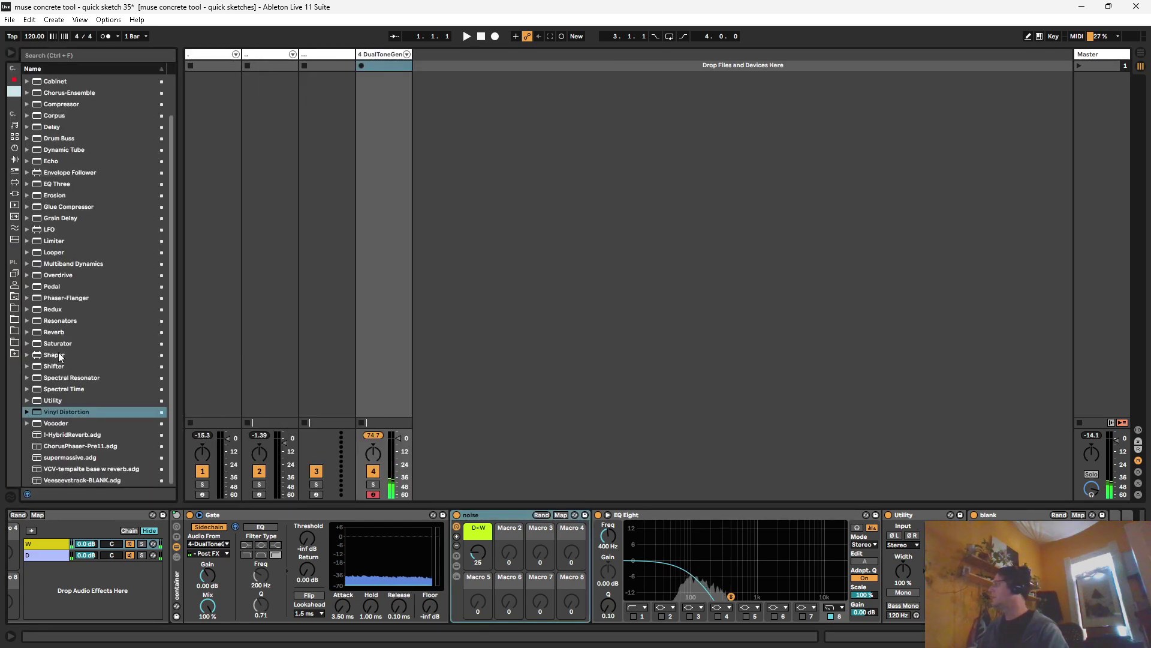
pyautogui.doubleClick(52, 241)
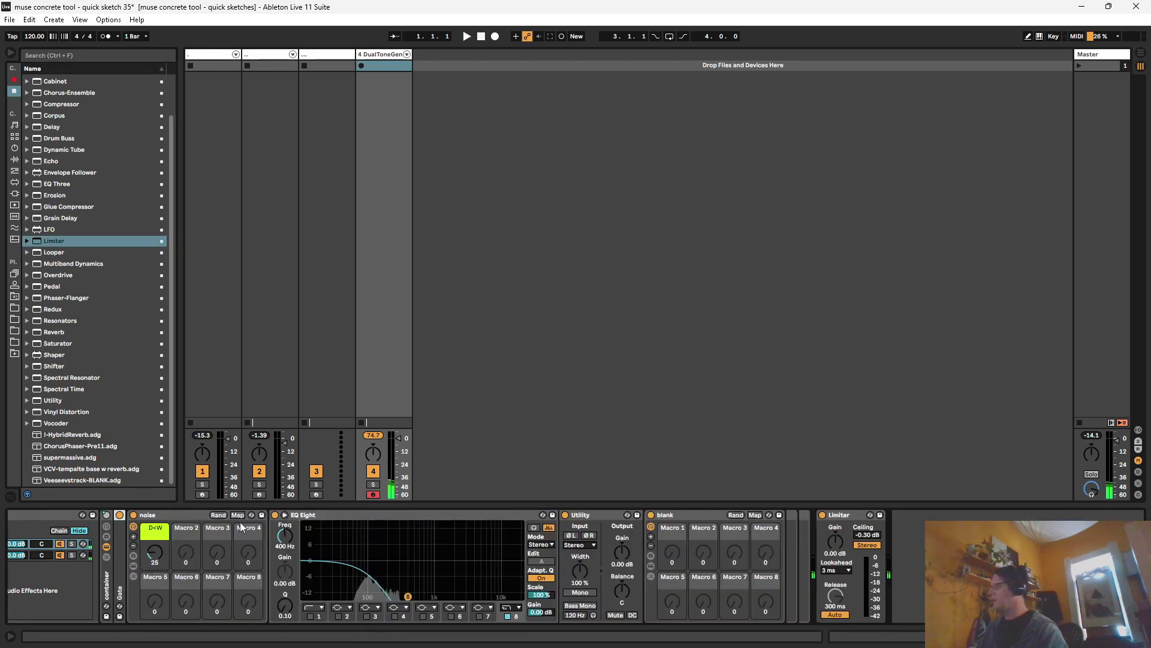
pyautogui.moveTo(800, 526); pyautogui.dragTo(781, 527)
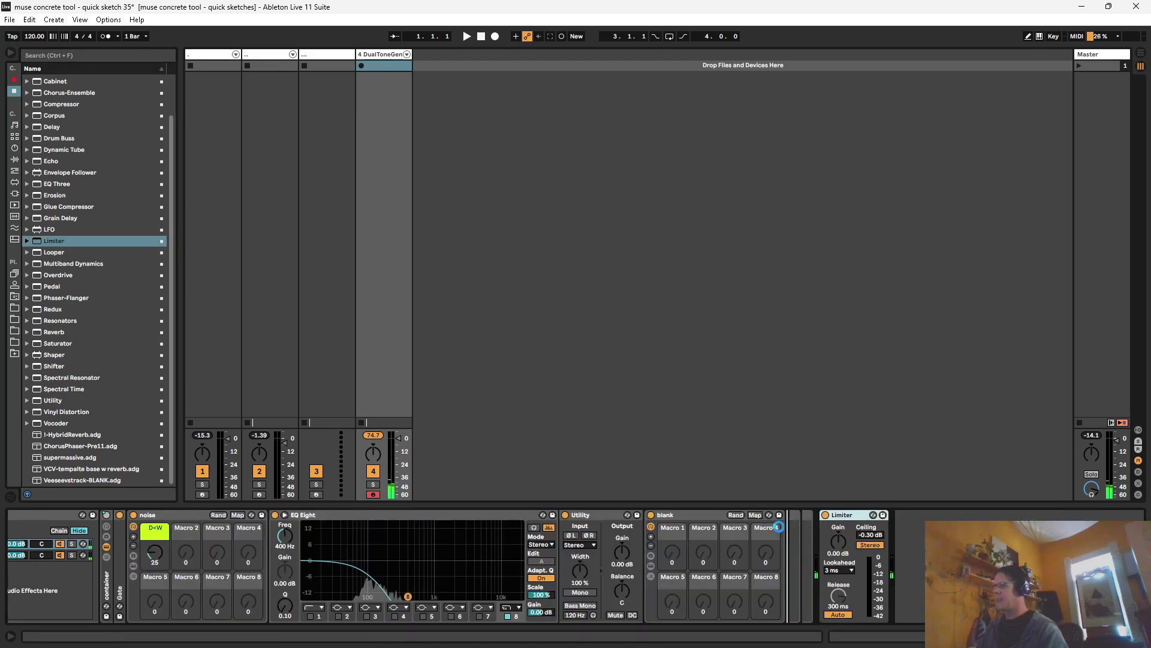
pyautogui.moveTo(778, 526); pyautogui.dragTo(774, 525)
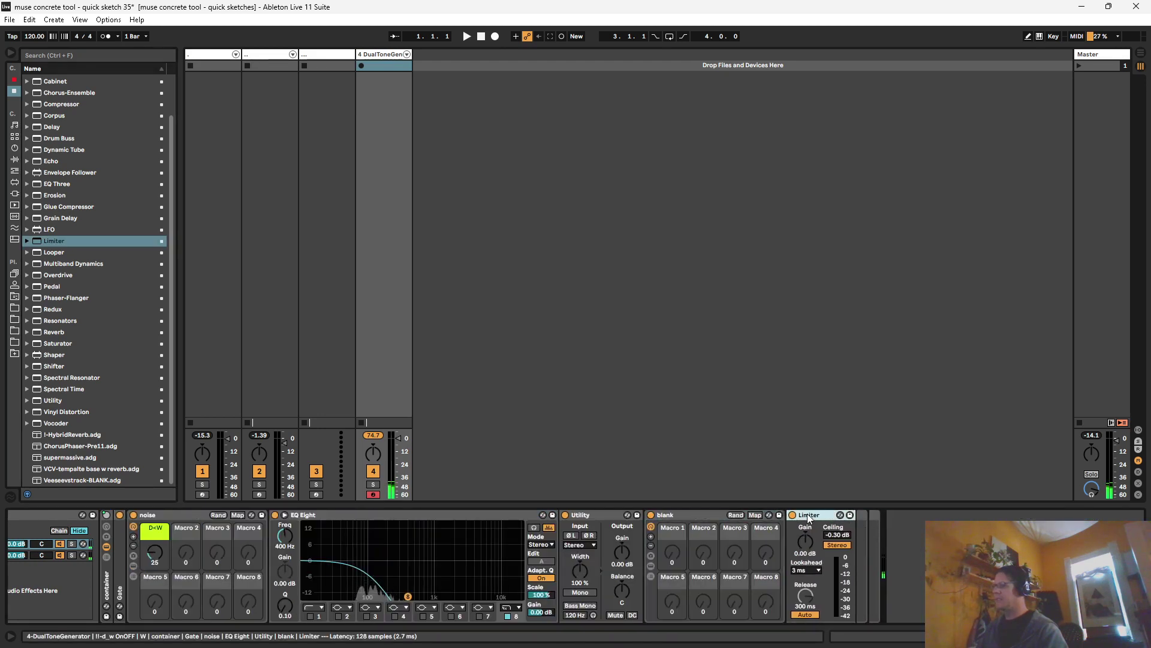
# Step: Move the Limiter into the blank rack's Chain and rename the rack as feedbacksend, leaving its chains and devices hidden
pyautogui.click(651, 576)
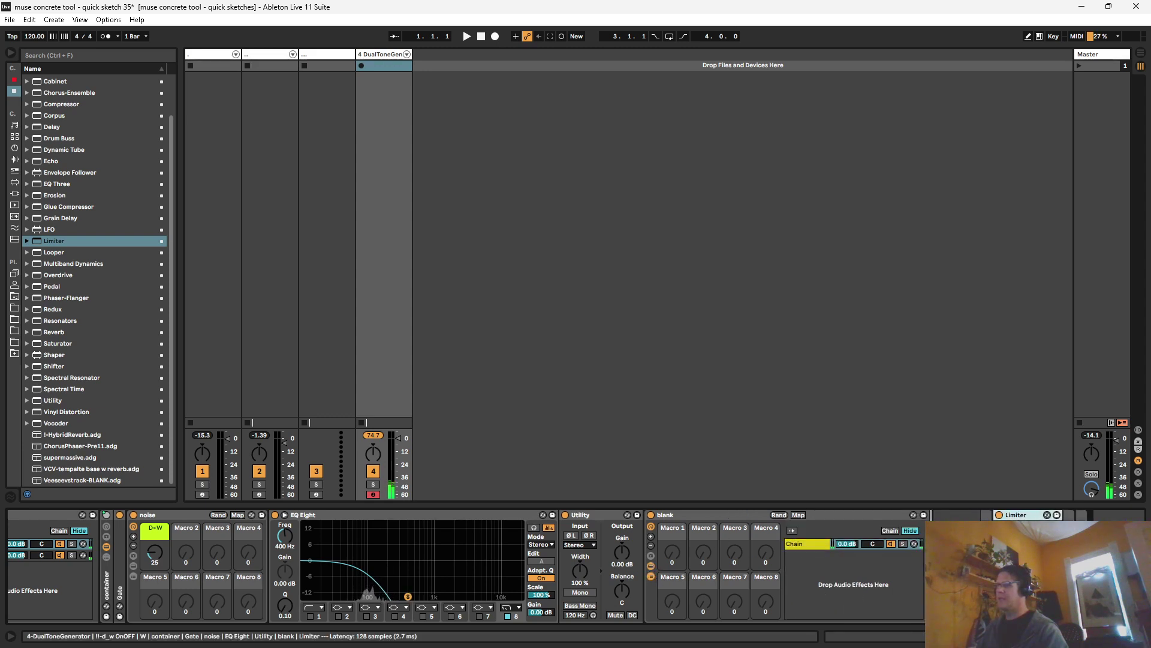
pyautogui.moveTo(1020, 515); pyautogui.dragTo(802, 547)
pyautogui.click(650, 577)
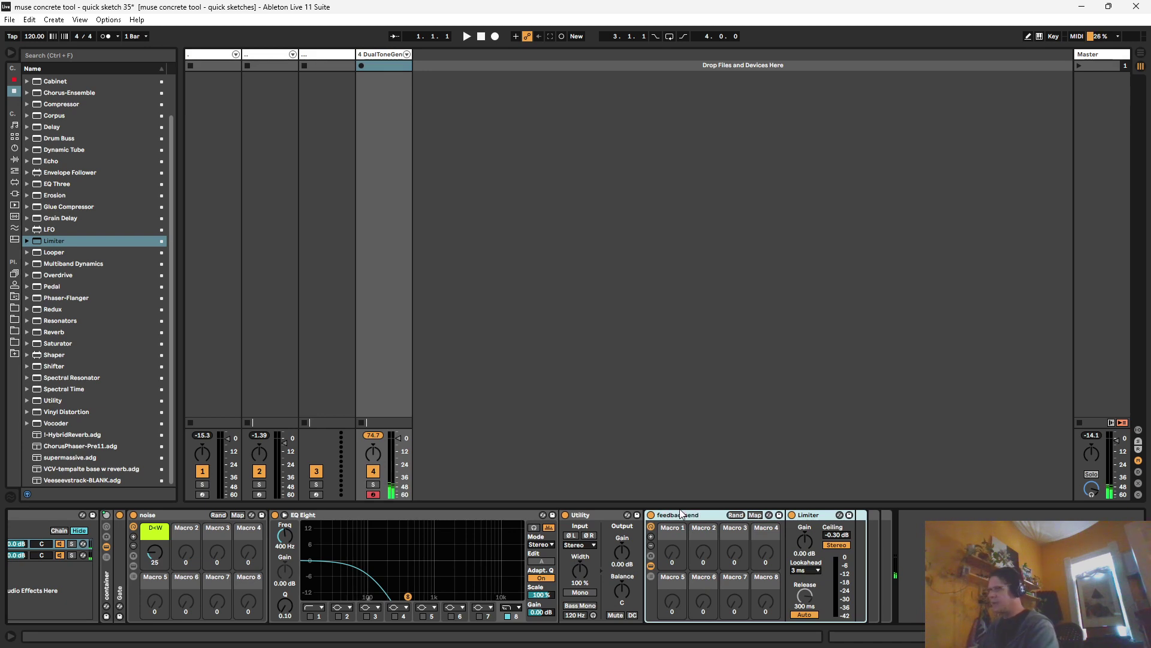
pyautogui.click(650, 577)
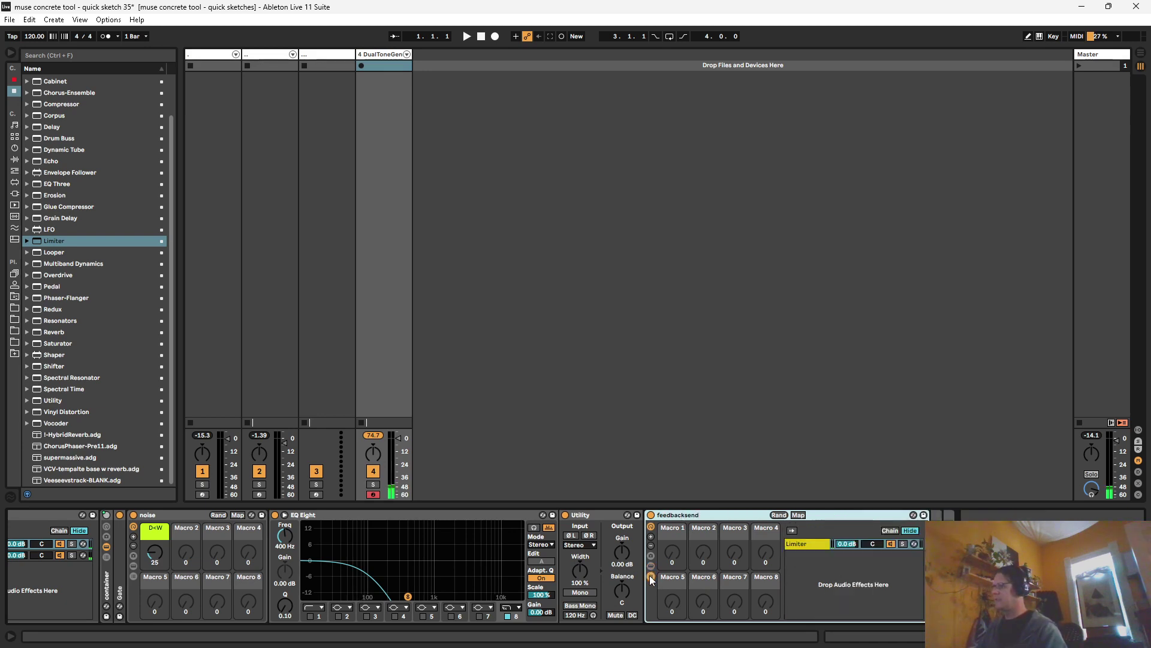
pyautogui.click(650, 577)
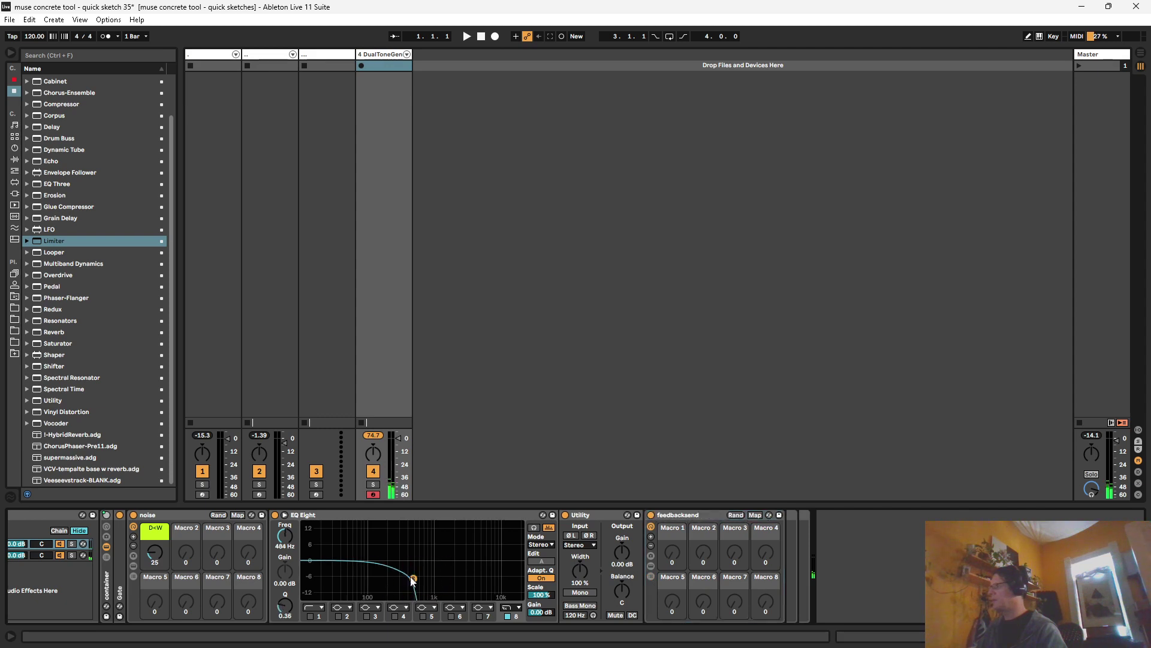
# Step: Insert a Shifter between the EQ Eight and the Utility, and retune EQ band 8 to about 391 Hz with a Q of 3.10
pyautogui.moveTo(415, 575); pyautogui.dragTo(394, 563)
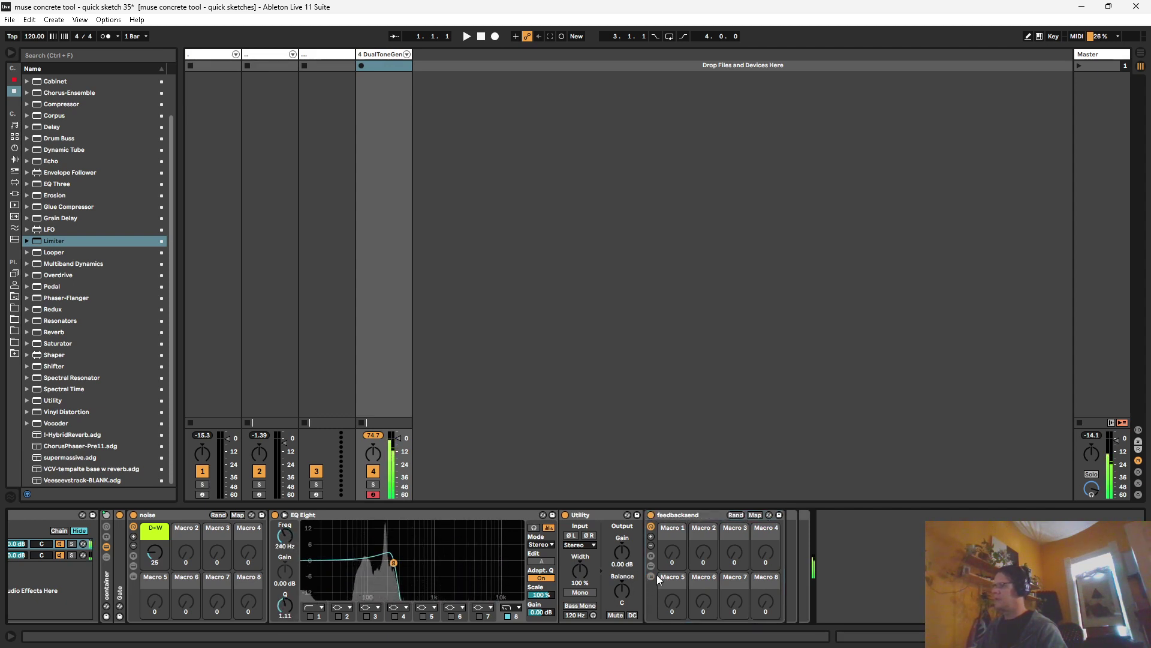
pyautogui.click(651, 577)
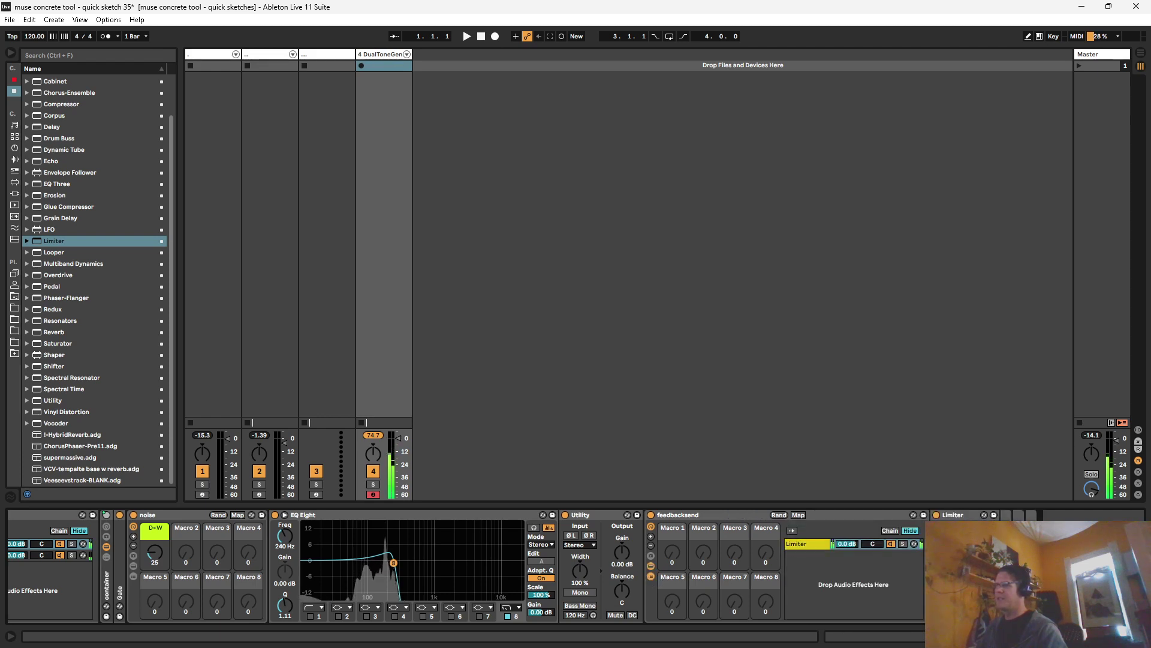
pyautogui.moveTo(393, 563)
pyautogui.mouseDown()
pyautogui.moveTo(424, 546)
pyautogui.moveTo(506, 560)
pyautogui.moveTo(406, 554)
pyautogui.mouseUp()
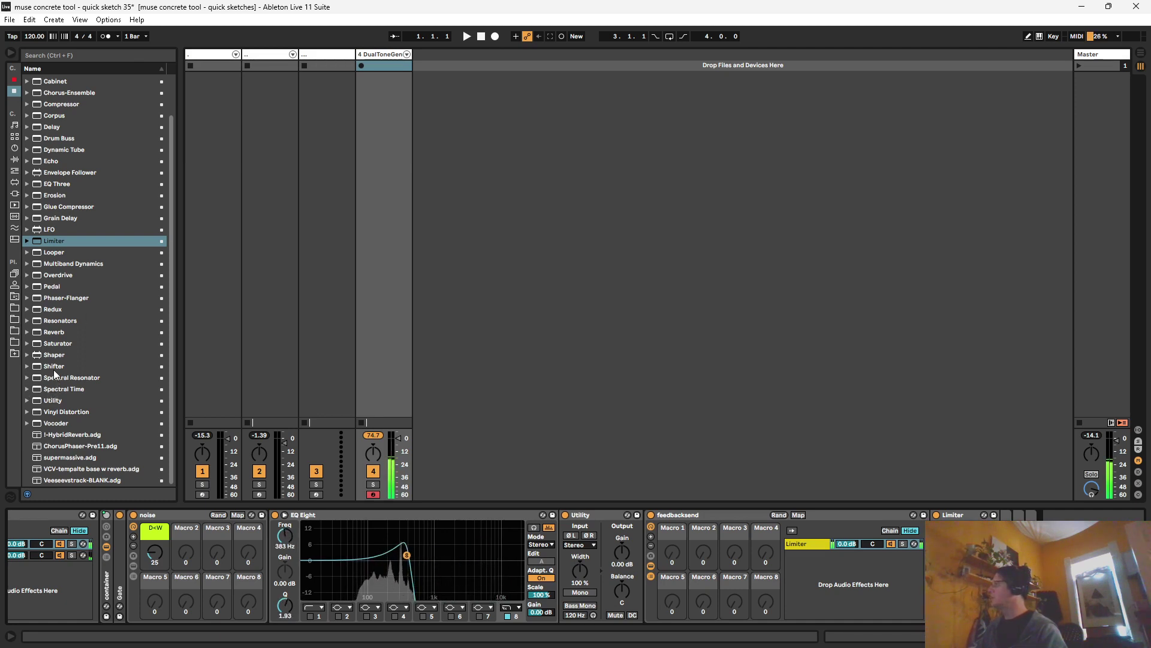
pyautogui.moveTo(52, 367); pyautogui.dragTo(585, 557)
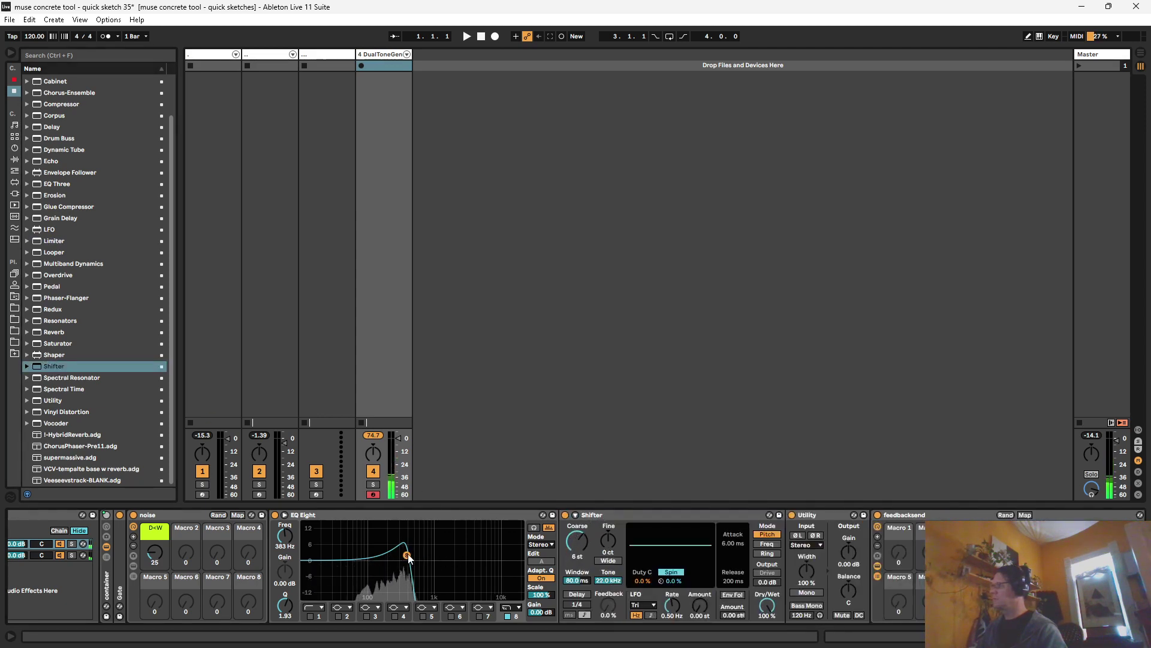
pyautogui.moveTo(408, 557)
pyautogui.mouseDown()
pyautogui.moveTo(404, 536)
pyautogui.moveTo(409, 551)
pyautogui.mouseUp()
# Step: Place an LFO between the EQ Eight and the Shifter, using the Random waveform with Smooth at about 33%
pyautogui.click(14, 136)
pyautogui.click(12, 148)
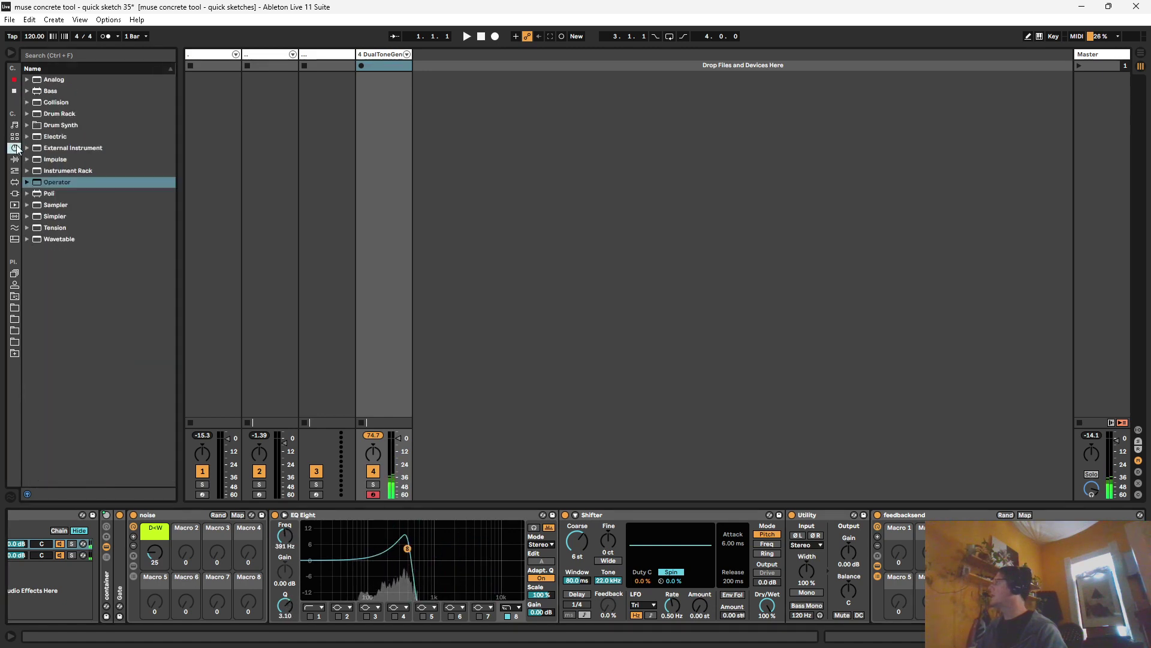
pyautogui.click(15, 91)
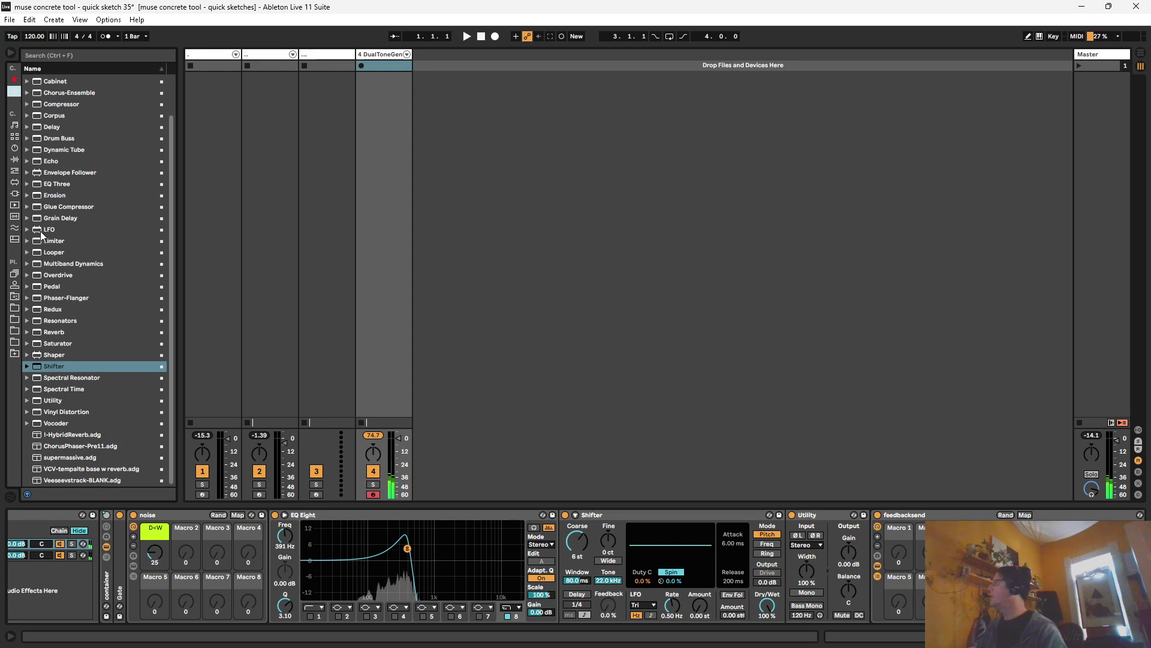
pyautogui.click(46, 231)
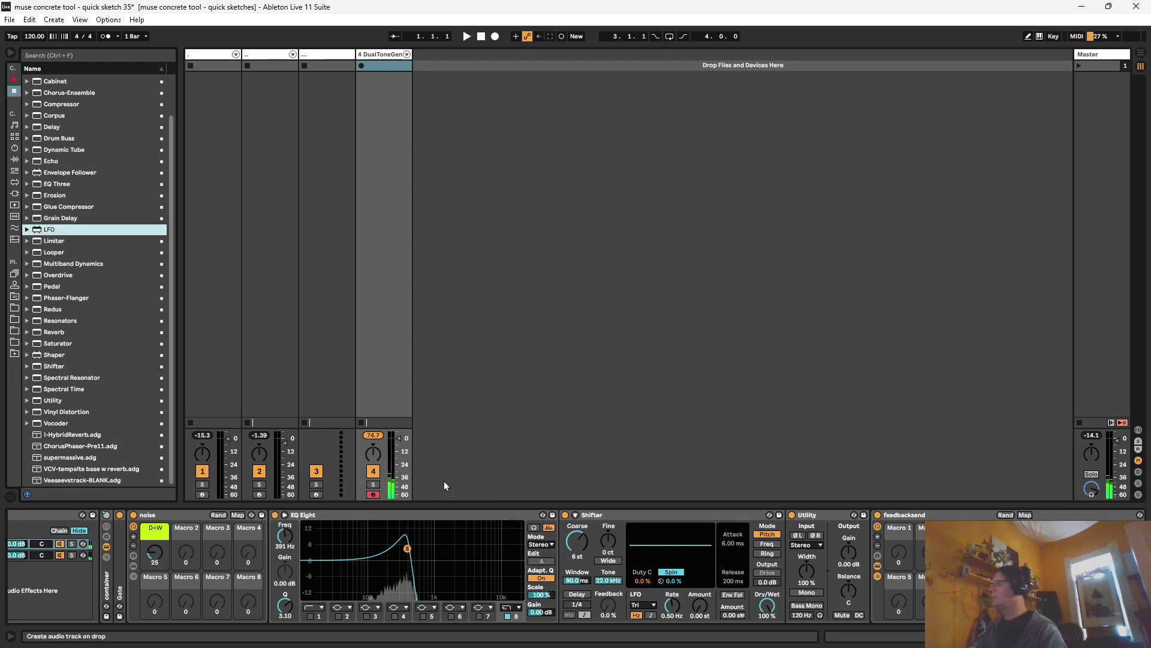
pyautogui.moveTo(562, 572); pyautogui.dragTo(564, 573)
pyautogui.click(574, 580)
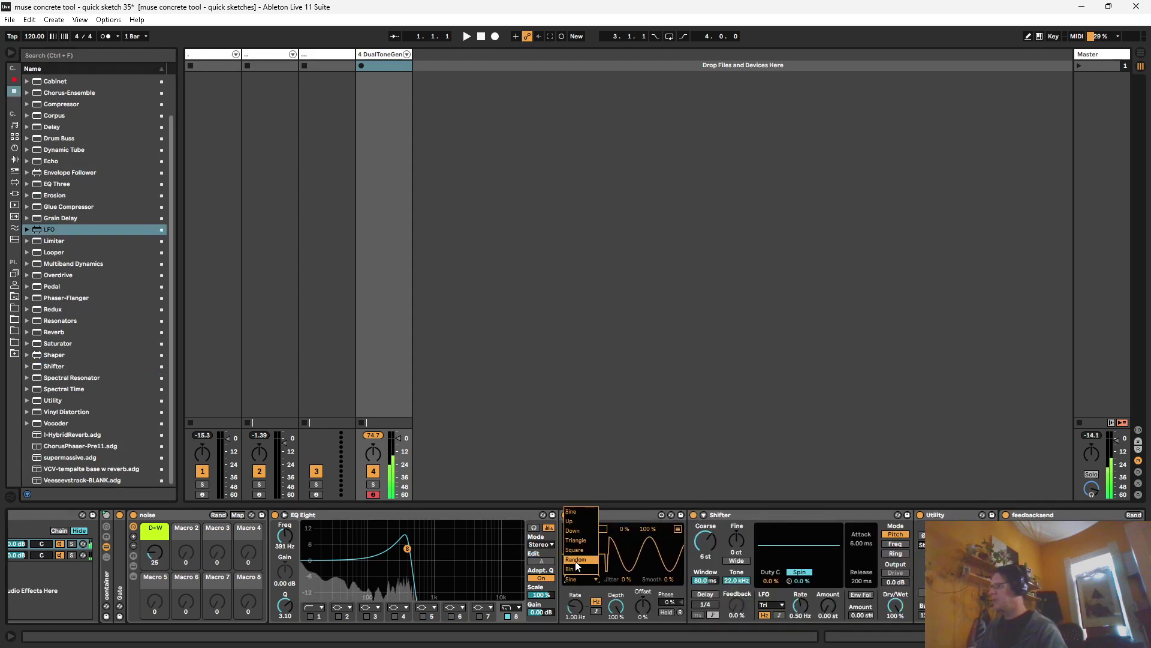
pyautogui.click(576, 562)
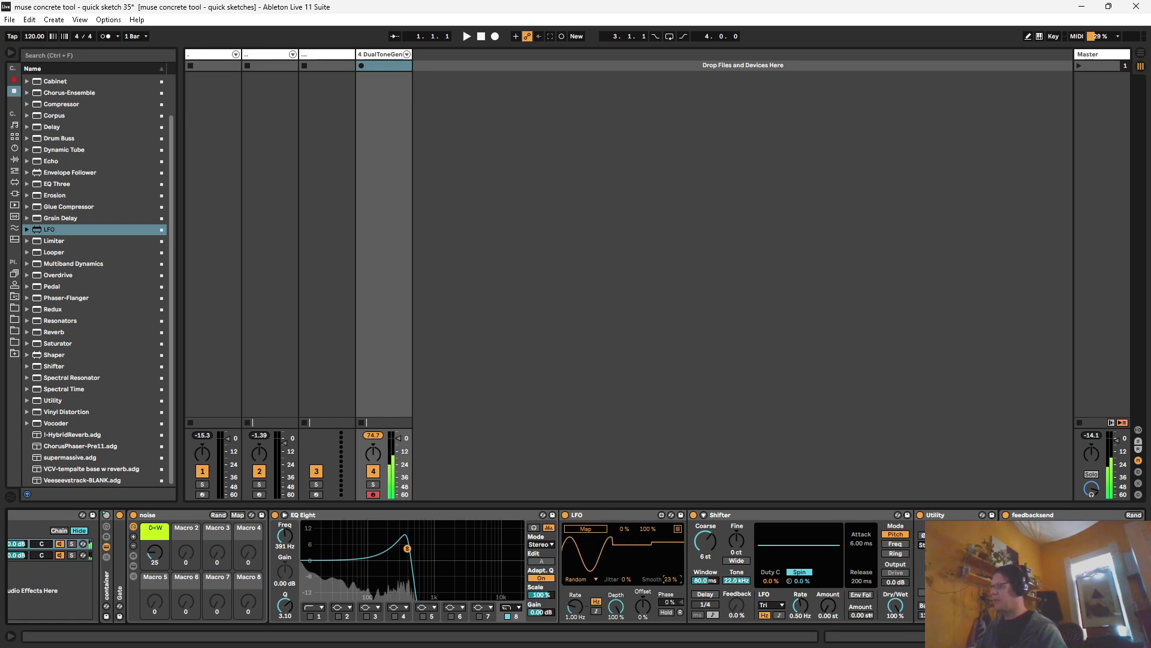
pyautogui.moveTo(670, 579); pyautogui.dragTo(669, 573)
# Step: Map the LFO to EQ Eight's band 8 frequency, raise that band's Q to 13.5 and set the LFO's Smooth to 70%
pyautogui.click(585, 529)
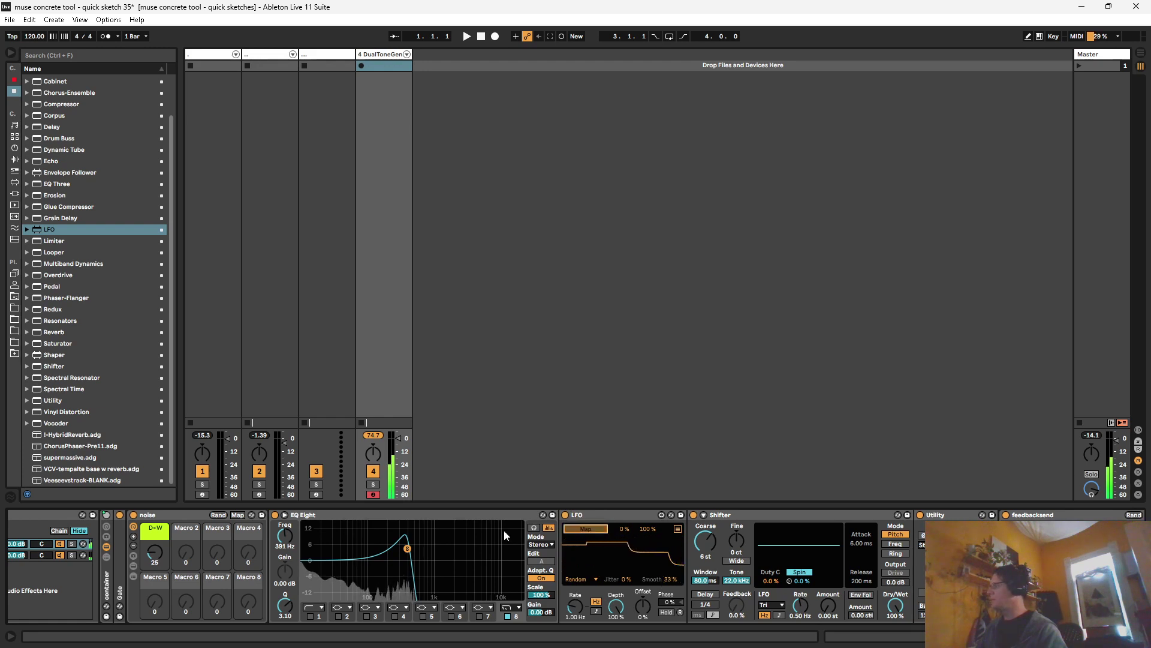
pyautogui.click(285, 536)
pyautogui.moveTo(290, 605); pyautogui.dragTo(290, 570)
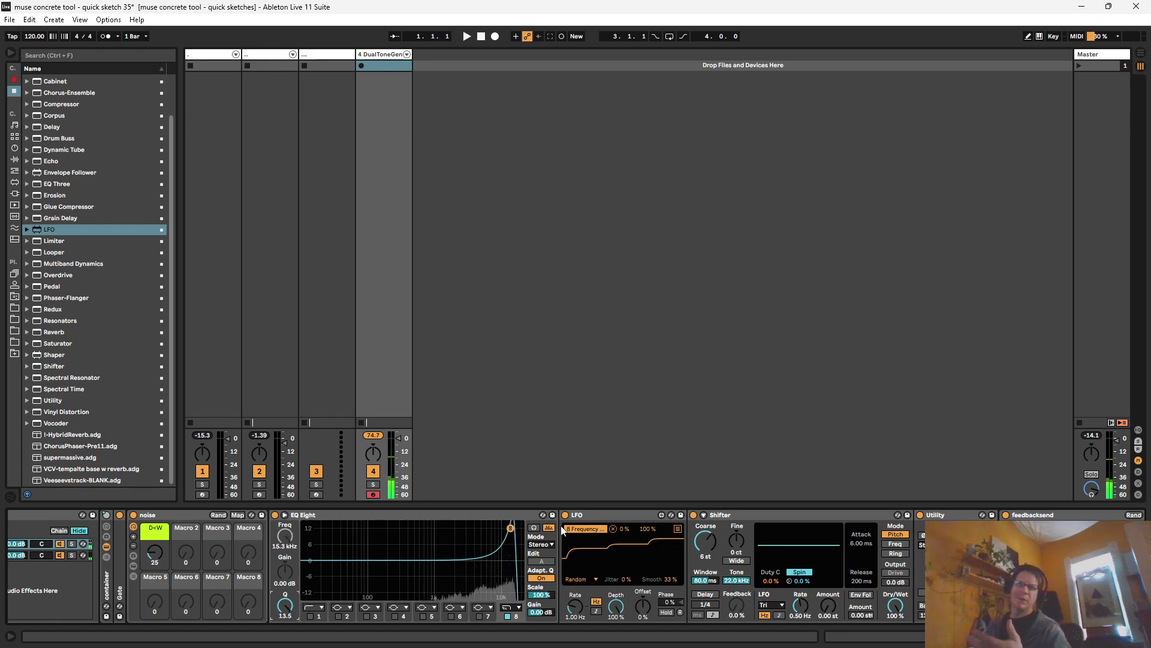
pyautogui.moveTo(670, 580); pyautogui.dragTo(670, 552)
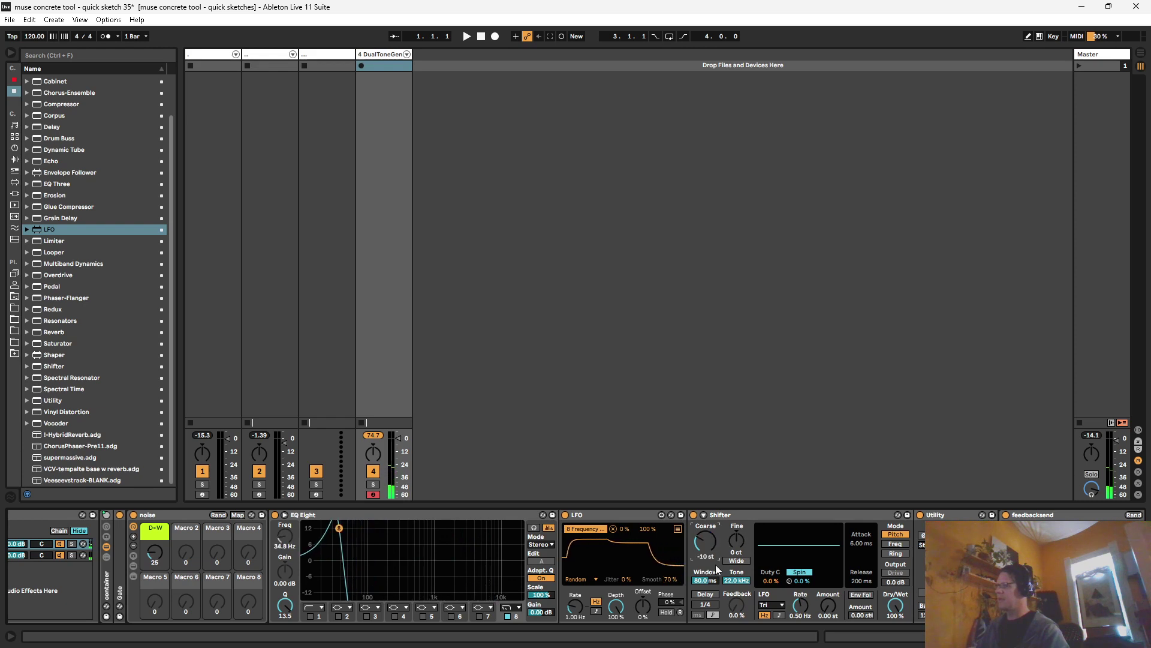
# Step: Reset the Shifter's Coarse pitch to 0 st and lower its Dry/Wet to 29%
pyautogui.doubleClick(709, 545)
pyautogui.moveTo(895, 605); pyautogui.dragTo(887, 582)
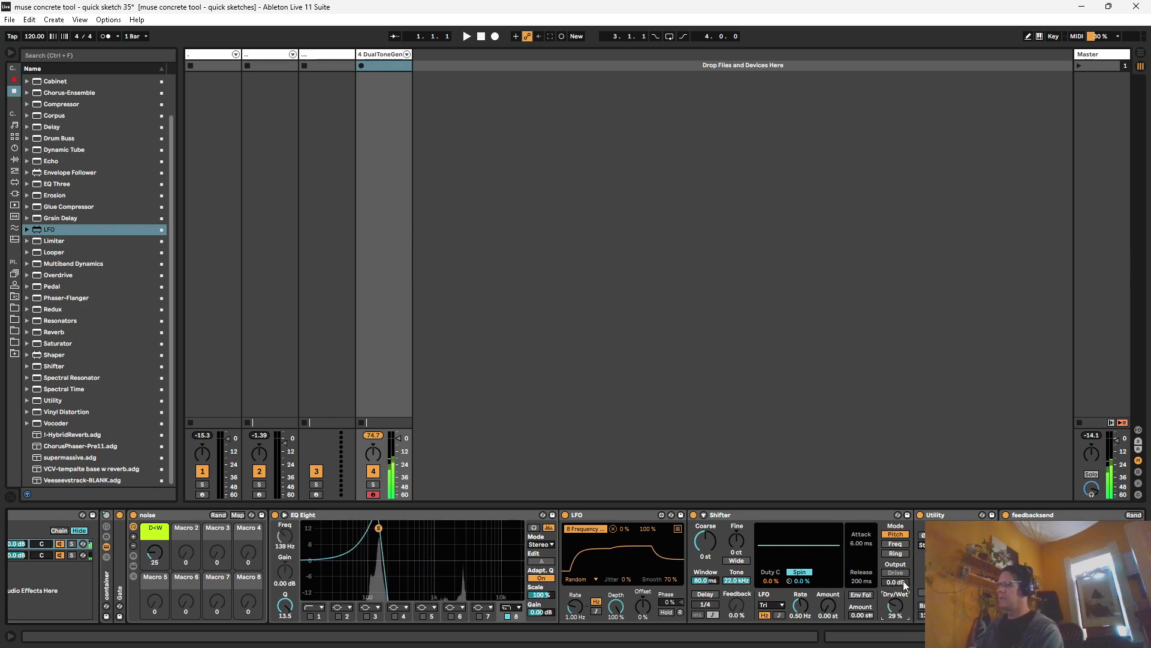
pyautogui.scroll(-2, 668, 516)
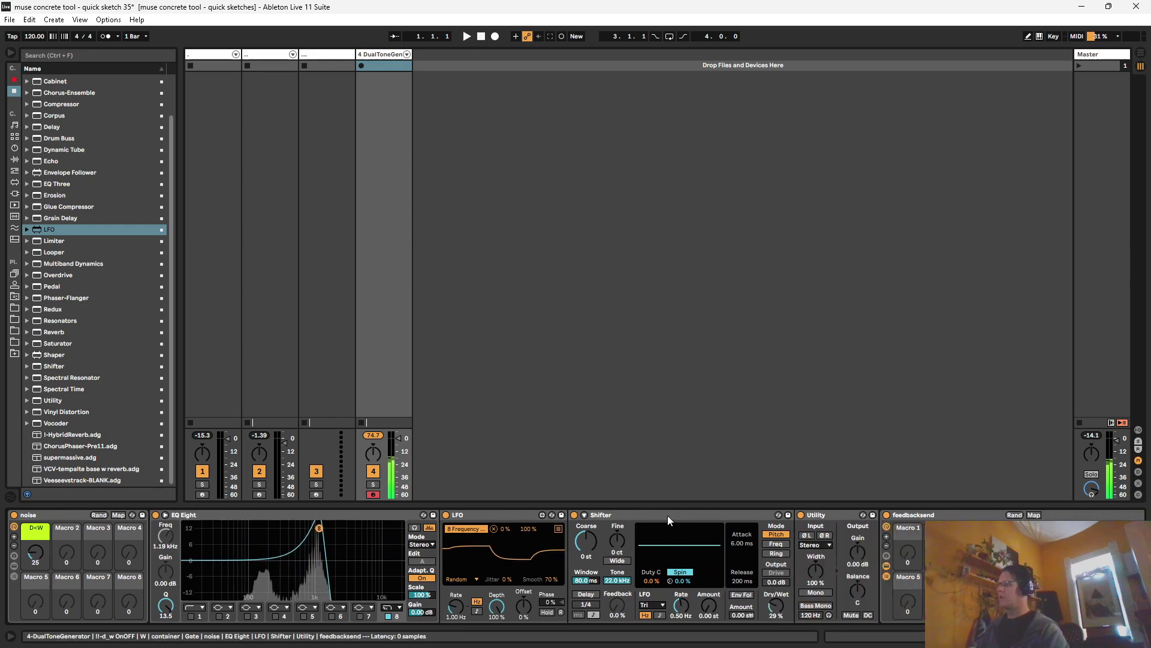
# Step: Move the Shifter directly after the feedbacksend rack and set its Coarse pitch to -10 st
pyautogui.doubleClick(611, 511)
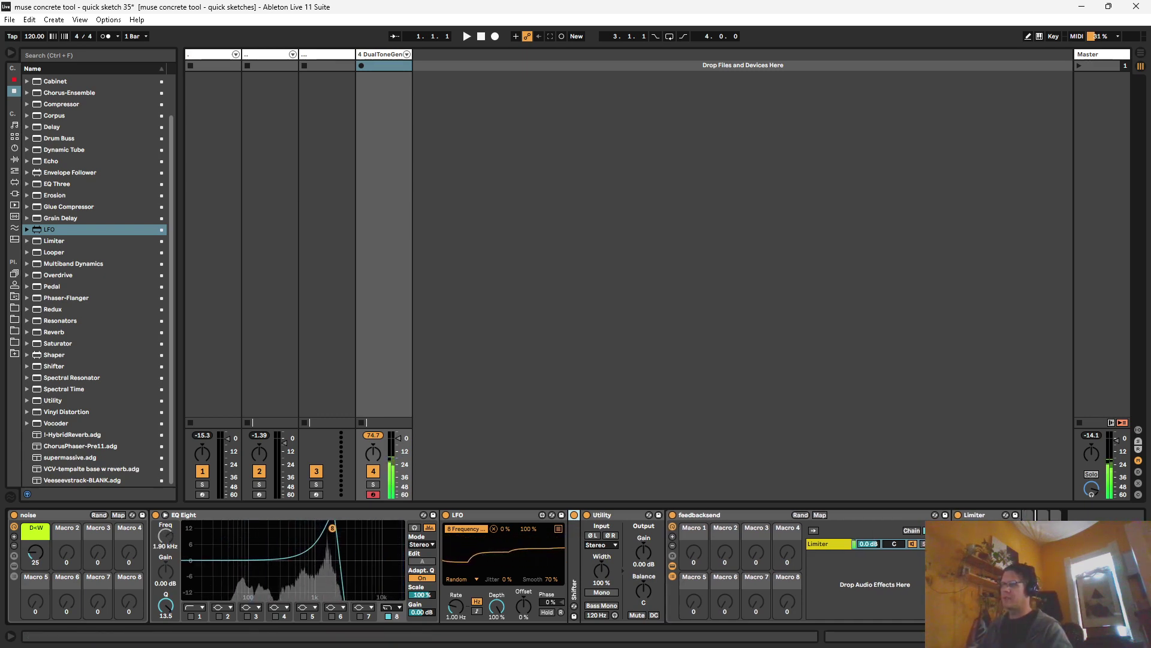
pyautogui.moveTo(574, 563); pyautogui.dragTo(1037, 516)
pyautogui.doubleClick(1028, 514)
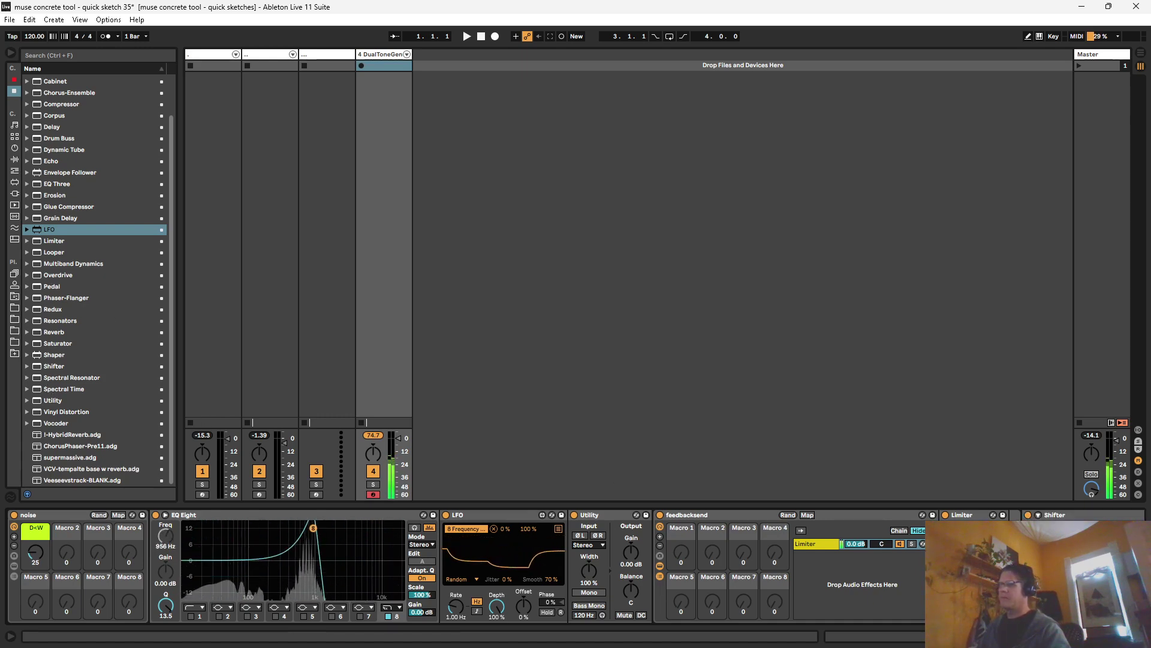
pyautogui.hscroll(3, 467, 566)
pyautogui.hscroll(-1, 468, 565)
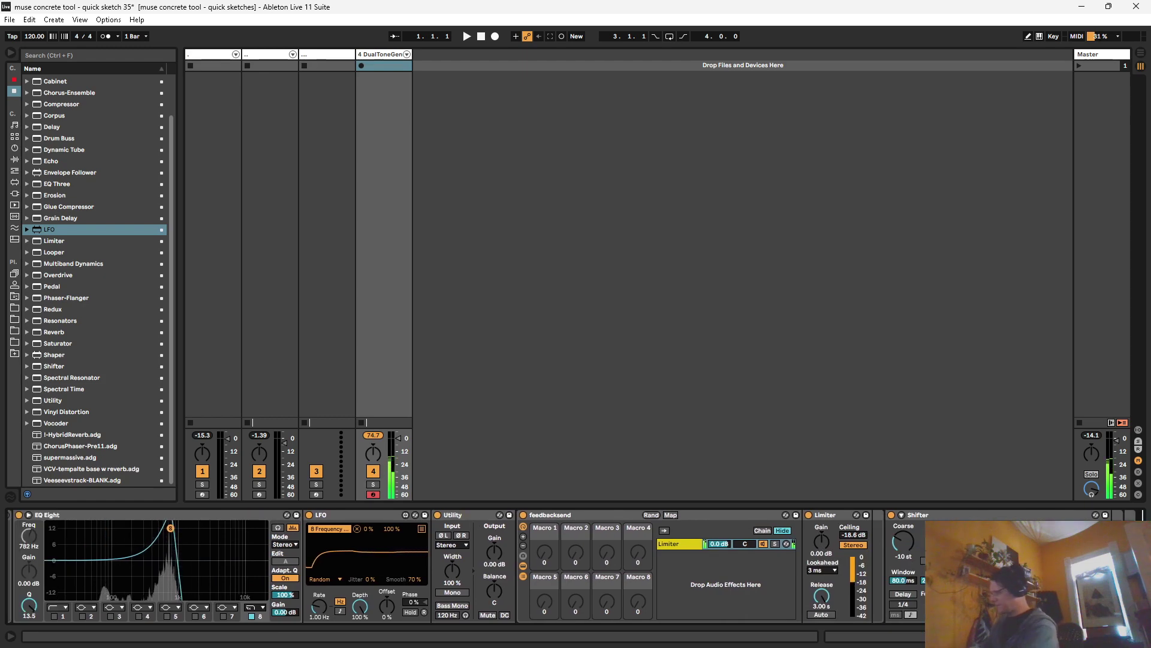
# Step: Search the browser for "delay", place a Delay after the Shifter and fold the feedbacksend rack
pyautogui.hotkey('ctrl', 'f')
pyautogui.write('delay')
pyautogui.press('Return')
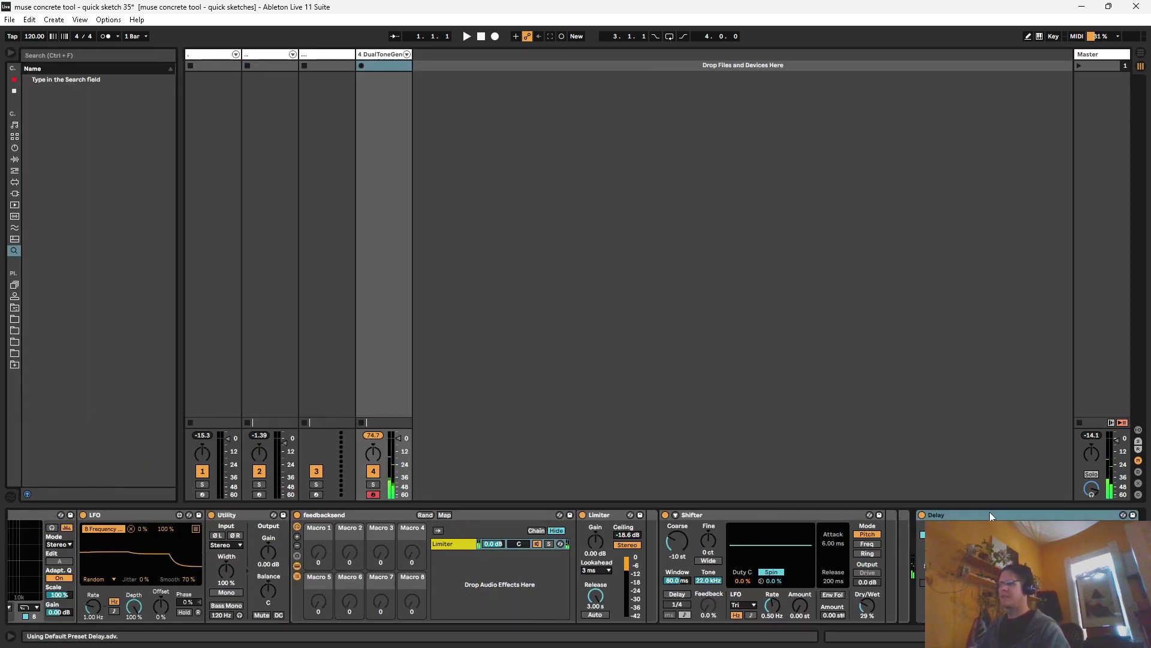
pyautogui.moveTo(882, 524); pyautogui.dragTo(884, 525)
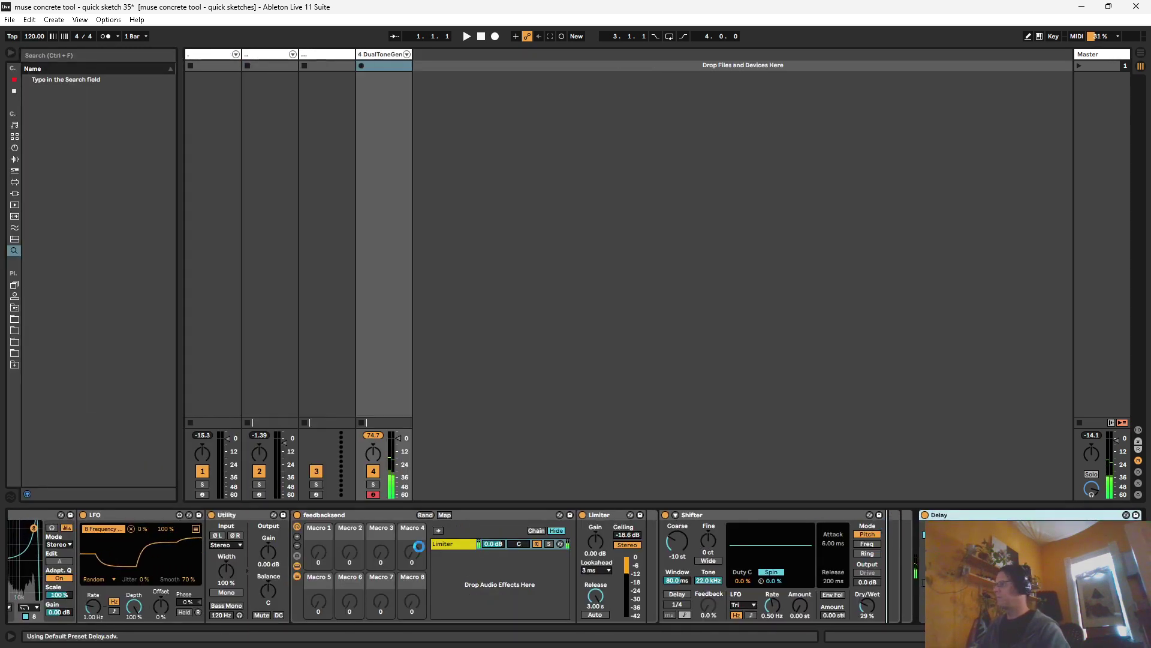
pyautogui.doubleClick(346, 516)
pyautogui.hscroll(-3, 635, 581)
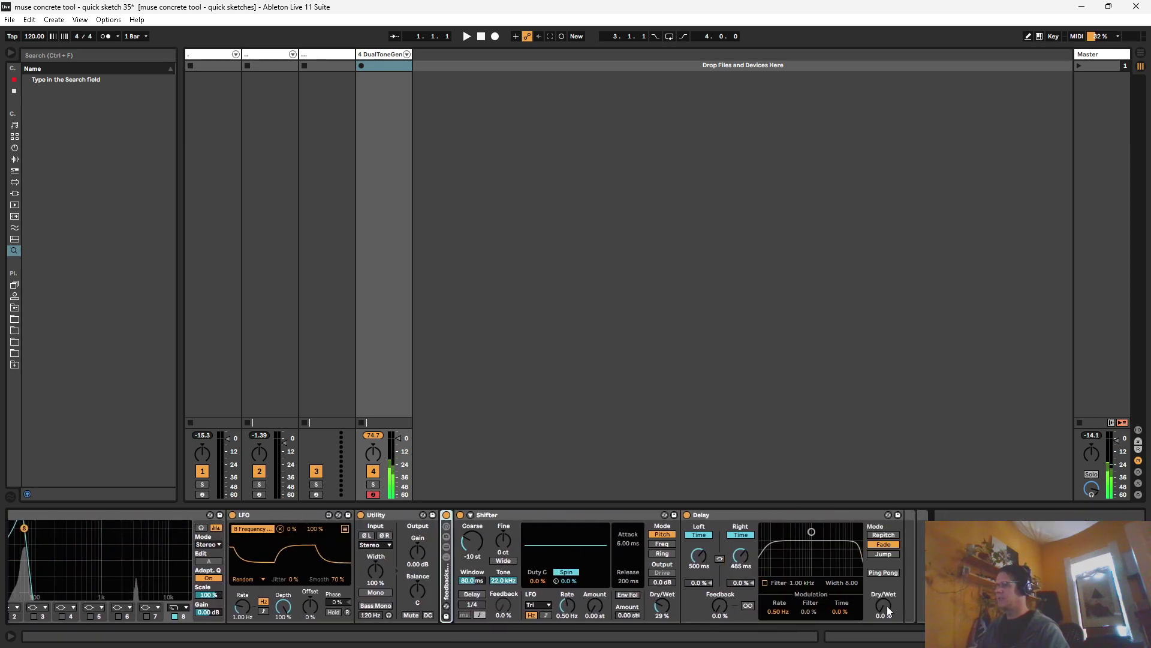
# Step: Set the Delay to 64% feedback and 71% Dry/Wet, with times of about 327 ms left and 198 ms right
pyautogui.moveTo(886, 606); pyautogui.dragTo(883, 555)
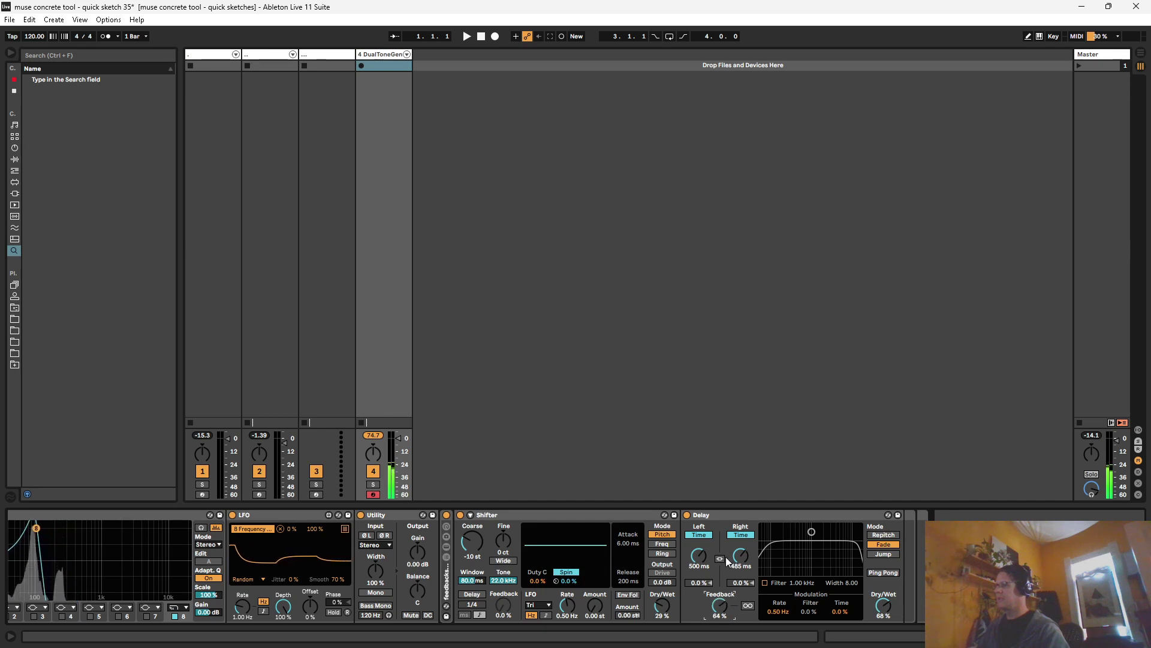
pyautogui.moveTo(700, 557); pyautogui.dragTo(737, 569)
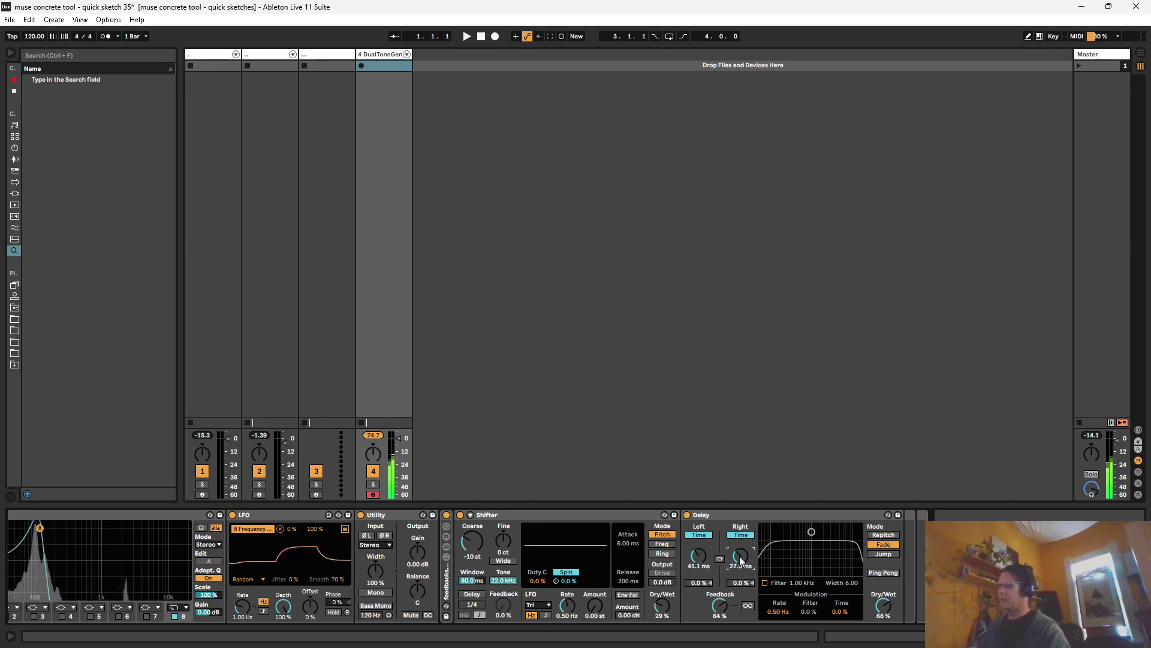
pyautogui.moveTo(739, 556); pyautogui.dragTo(705, 564)
pyautogui.moveTo(883, 605); pyautogui.dragTo(884, 602)
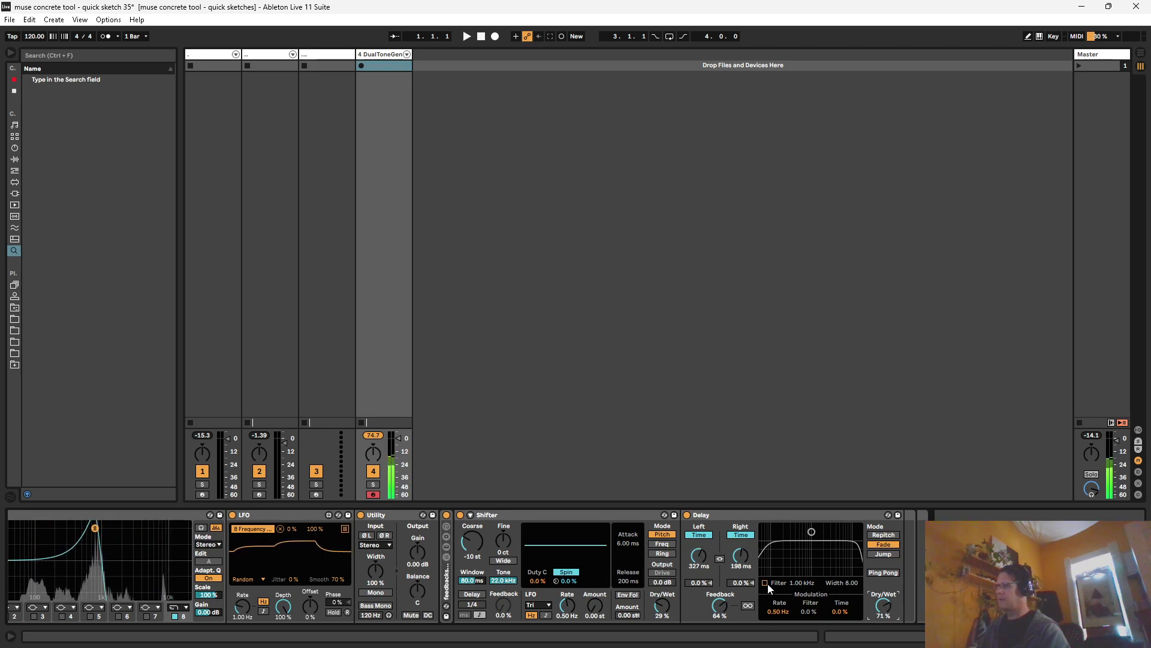
pyautogui.moveTo(836, 550); pyautogui.dragTo(791, 553)
# Step: Slow the rate of the LFO modulating the EQ Eight to about 0.21 Hz
pyautogui.scroll(4, 779, 555)
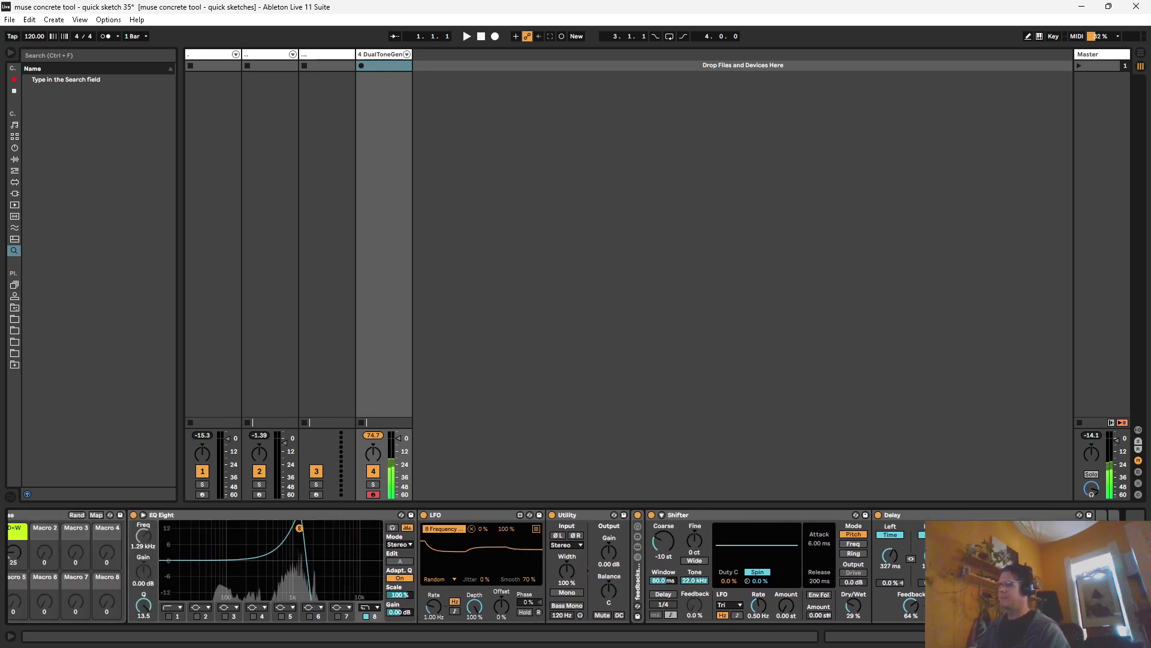
pyautogui.click(497, 606)
pyautogui.moveTo(497, 606); pyautogui.dragTo(497, 630)
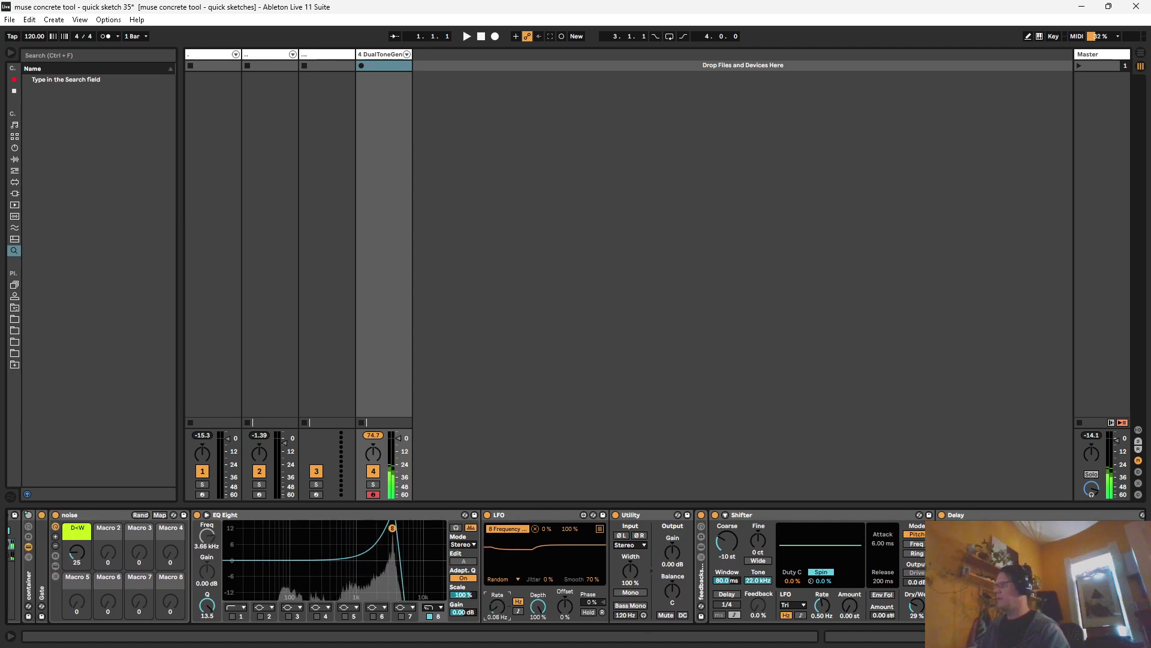
# Step: Hide the chains and devices of the !!-d_w OnOFF rack, set its first macro to 51 and select the rack
pyautogui.scroll(4, 517, 571)
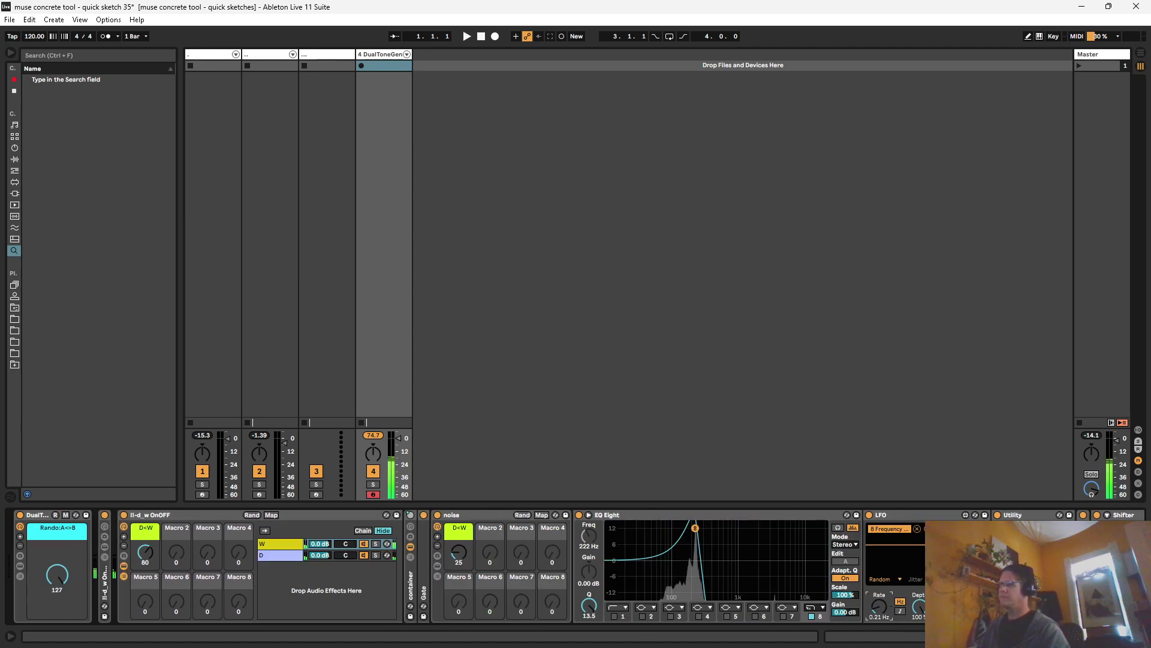
pyautogui.moveTo(147, 560); pyautogui.dragTo(147, 606)
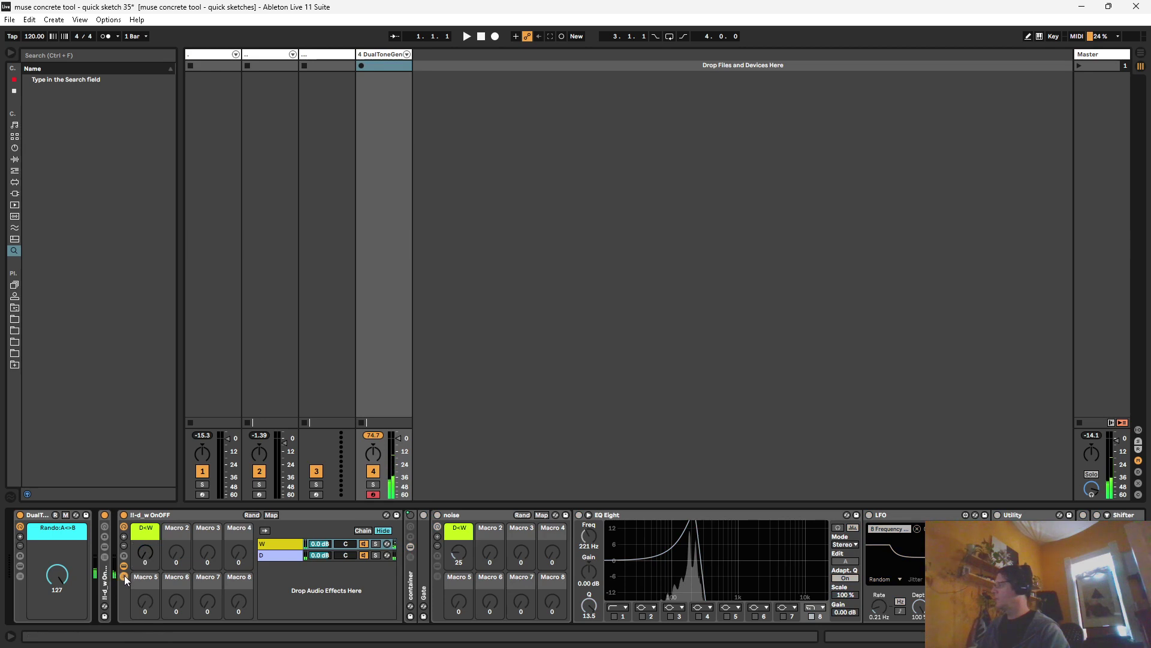
pyautogui.click(125, 565)
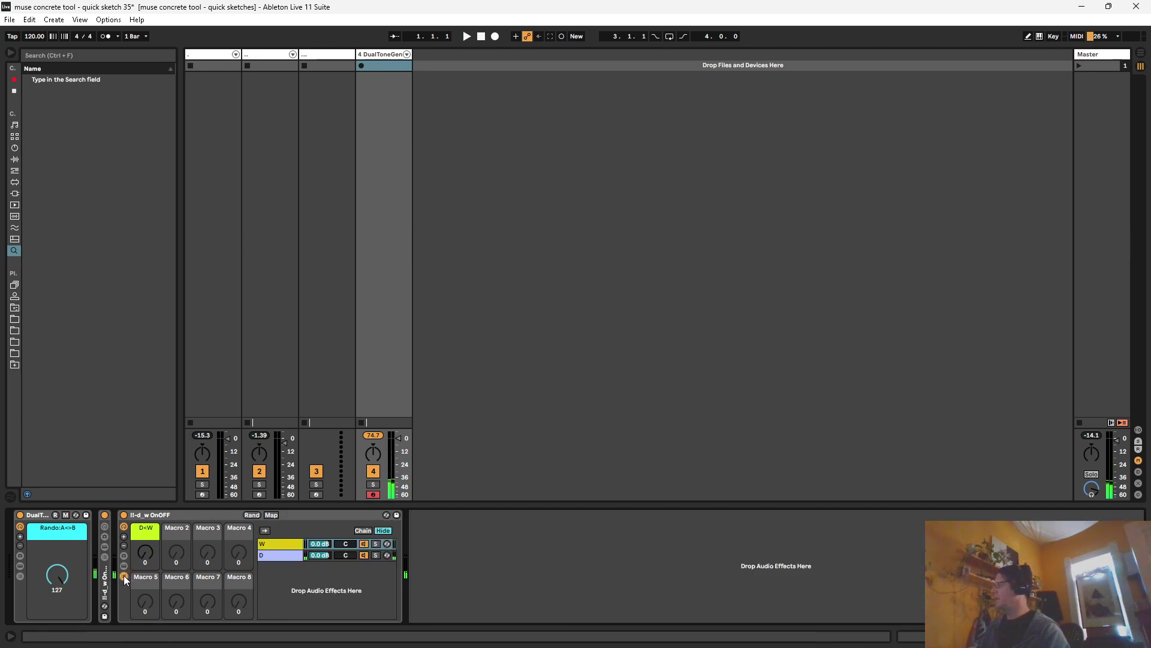
pyautogui.click(124, 576)
pyautogui.moveTo(145, 552); pyautogui.dragTo(148, 541)
pyautogui.click(151, 516)
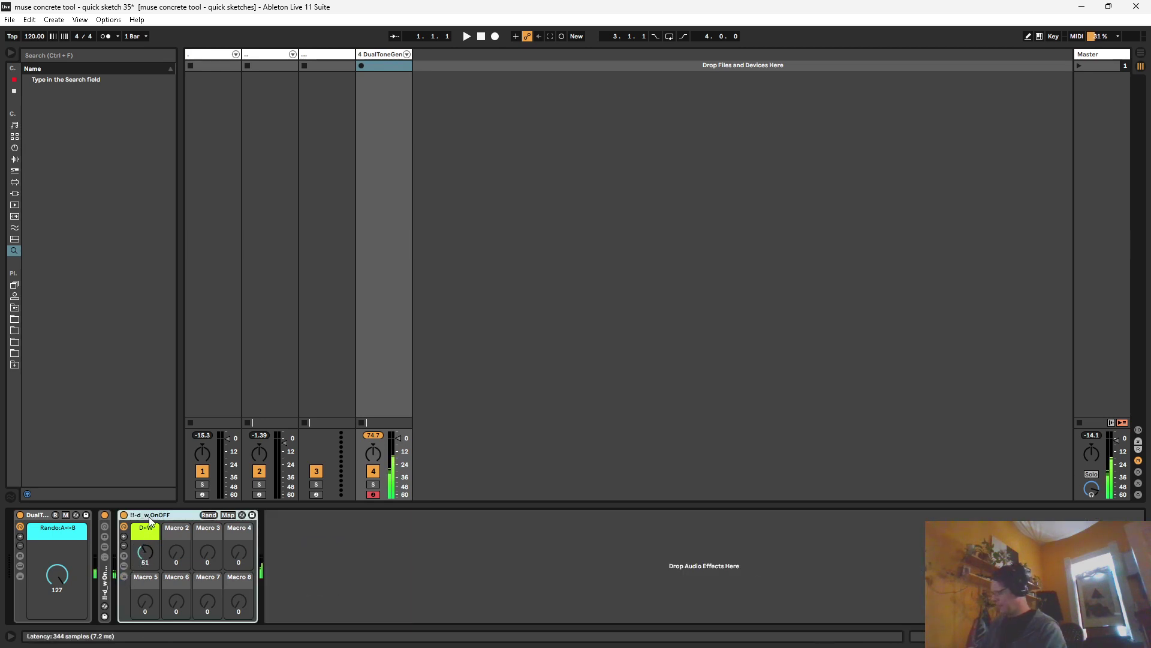